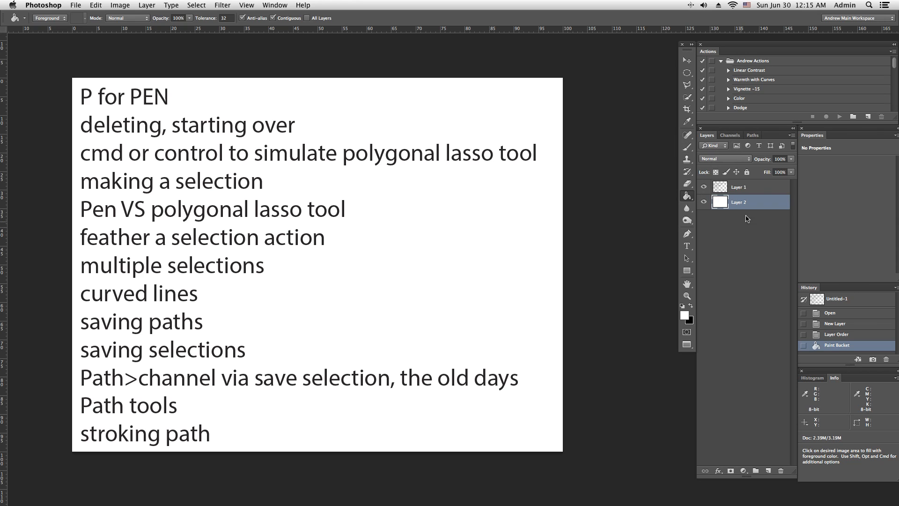
Compare the document's layers, channels and paths by viewing each of the three lists
click(731, 135)
click(706, 135)
click(731, 137)
click(708, 136)
click(731, 136)
click(707, 136)
click(754, 137)
click(738, 136)
click(749, 136)
click(731, 136)
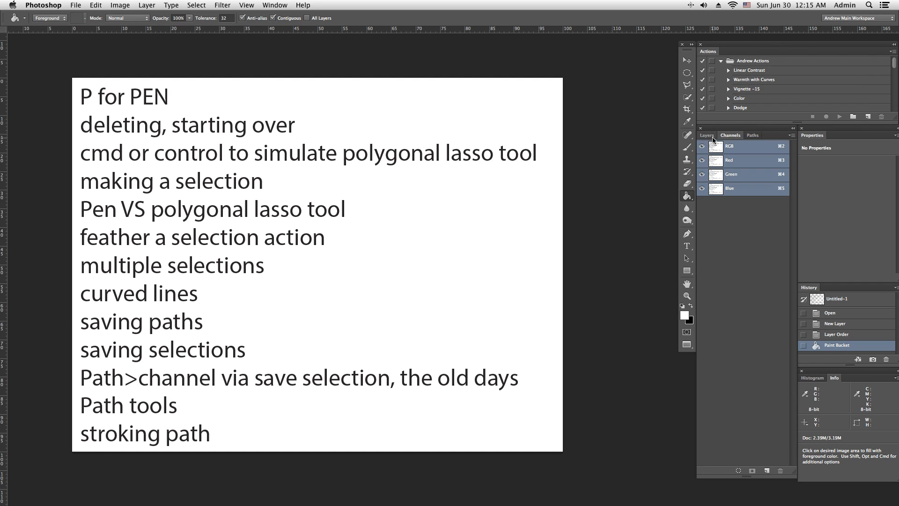
click(710, 137)
click(730, 137)
click(754, 137)
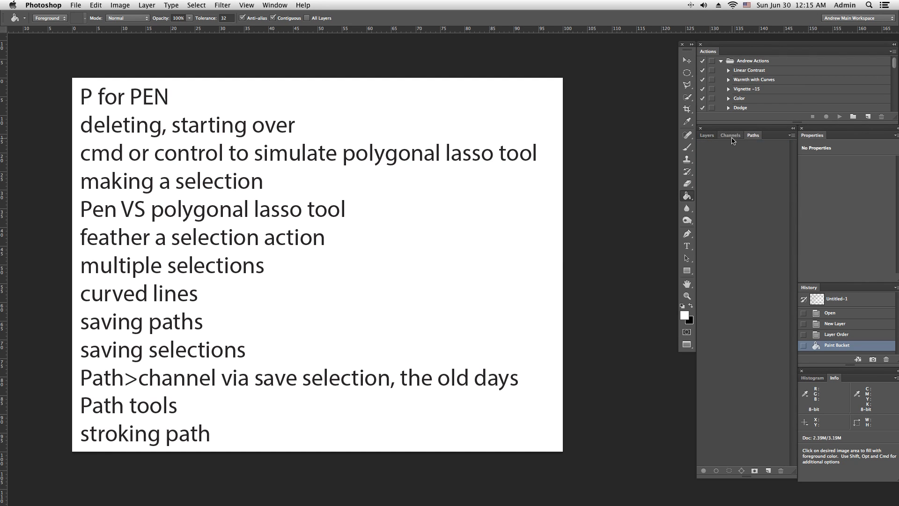
click(731, 138)
click(707, 135)
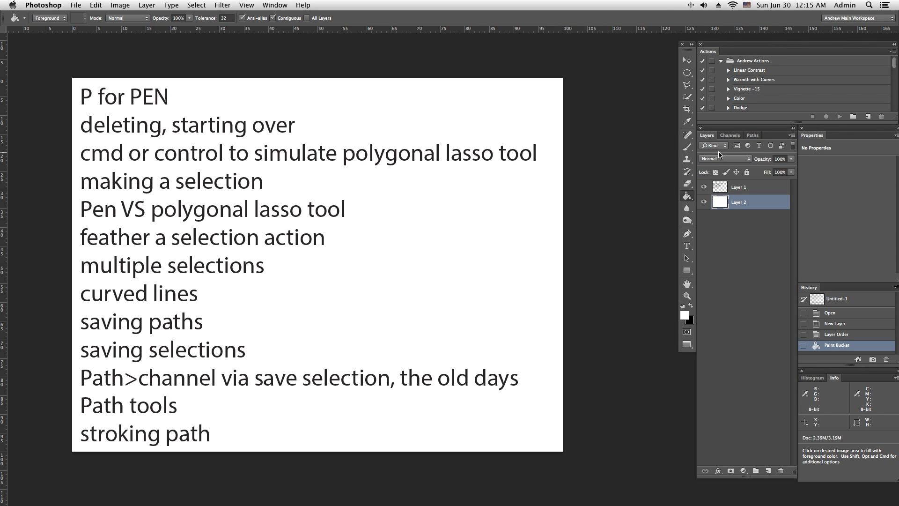
click(739, 138)
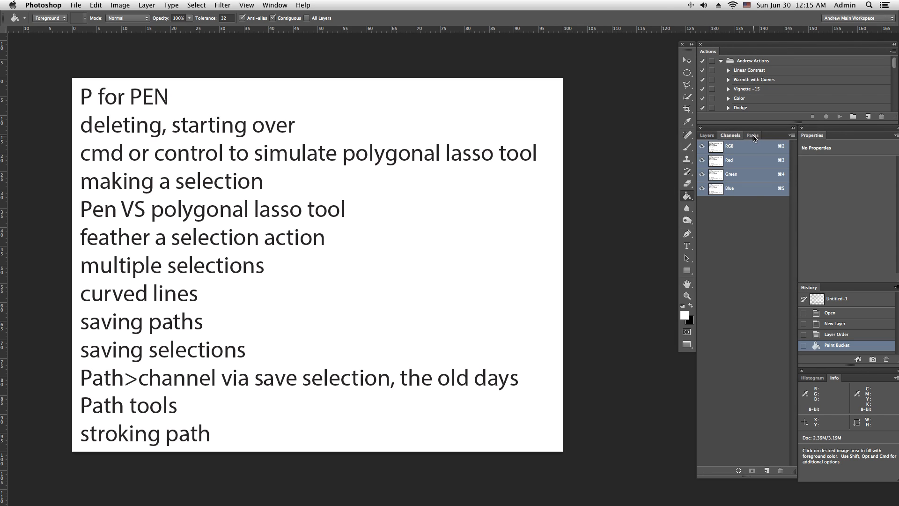
click(754, 137)
click(708, 136)
click(733, 137)
click(753, 137)
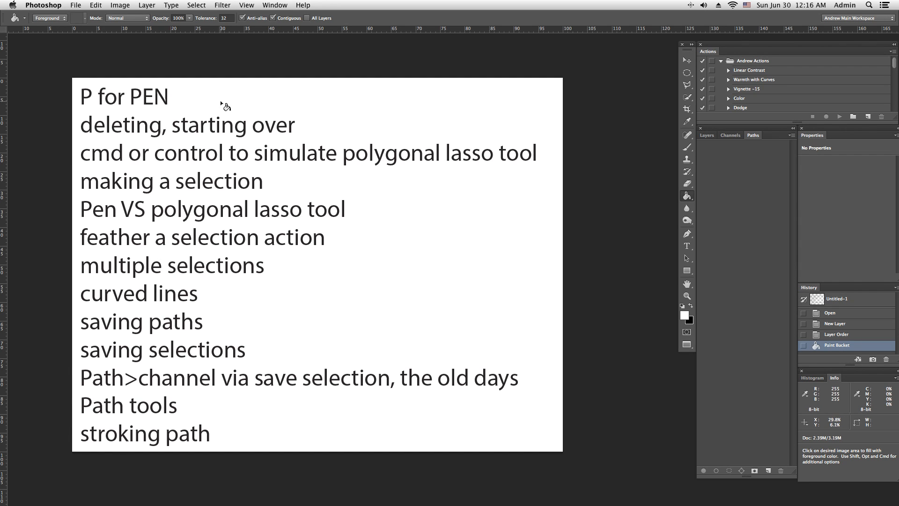
Draw an open path of two straight segments with the Pen tool in the blank area beside the text, and undo its third anchor point
key(p)
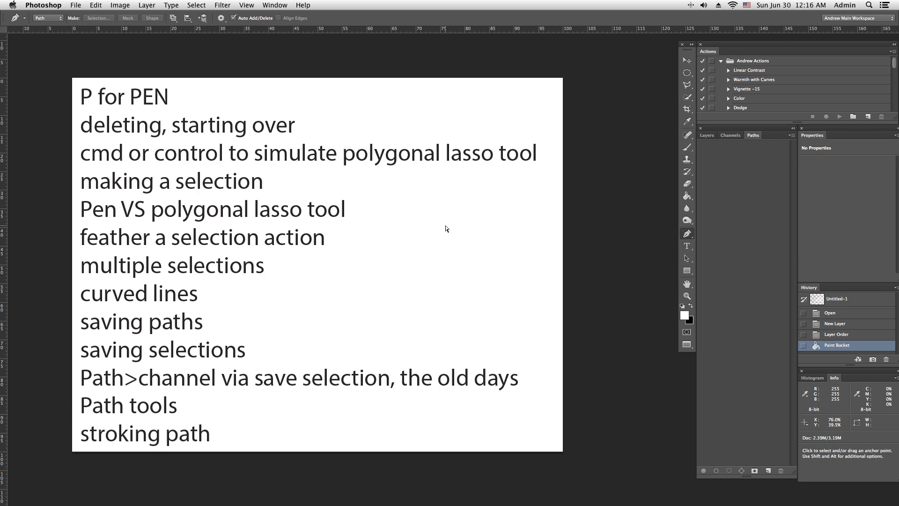
key(super+plus)
key(super+plus)
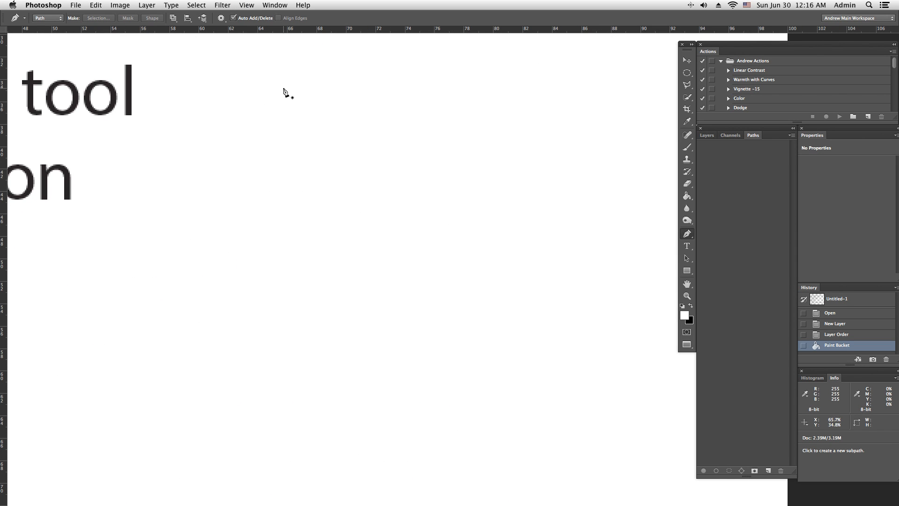
click(194, 108)
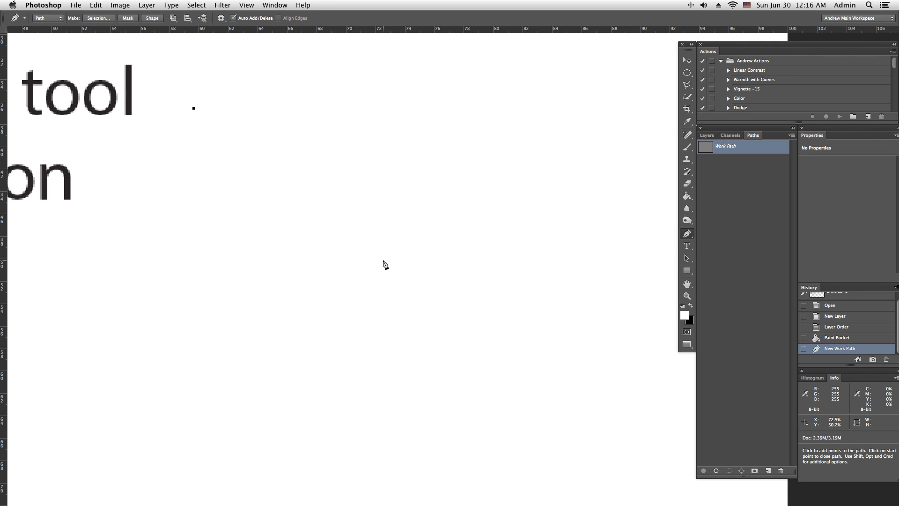
click(455, 281)
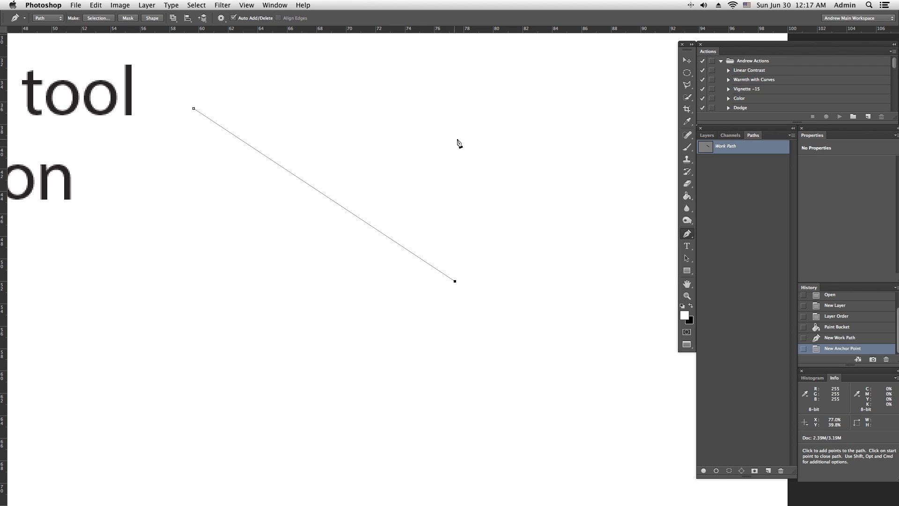
click(460, 109)
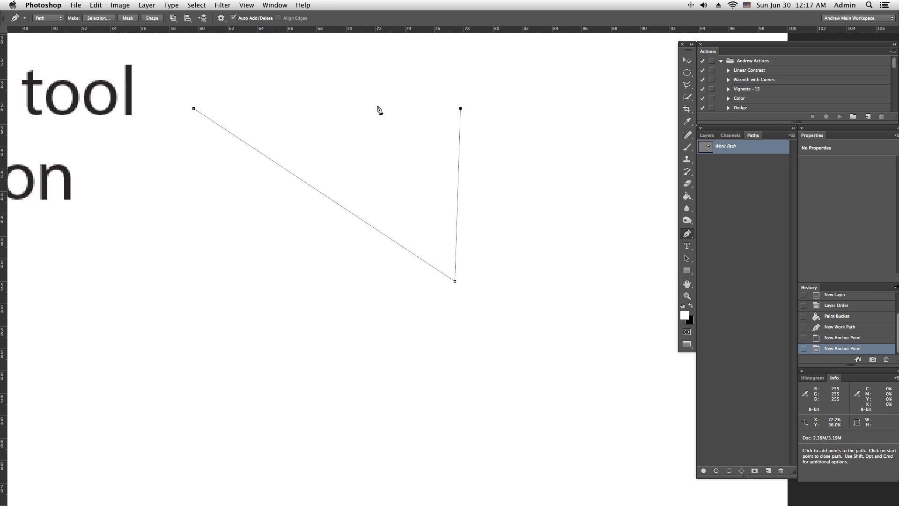
key(super+z)
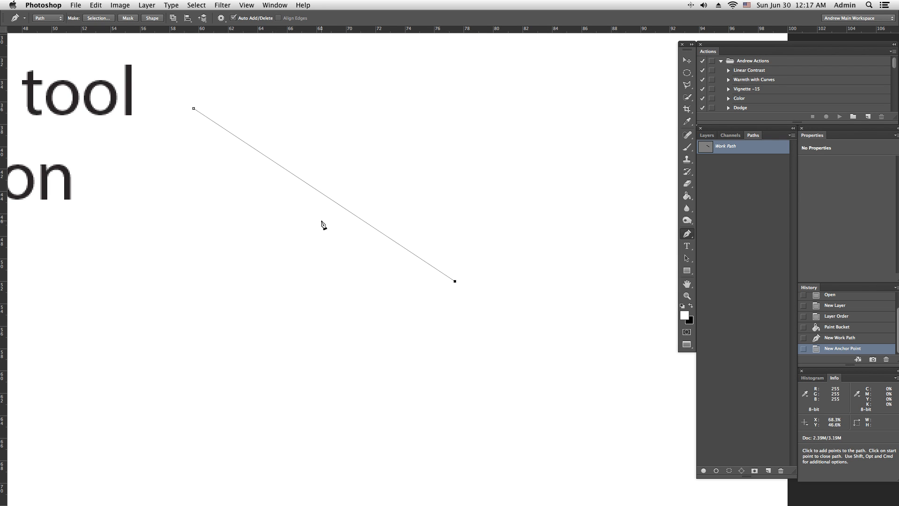
Bring up the layer list and examine different areas of the canvas around the unfinished path
drag(325, 253, 425, 323)
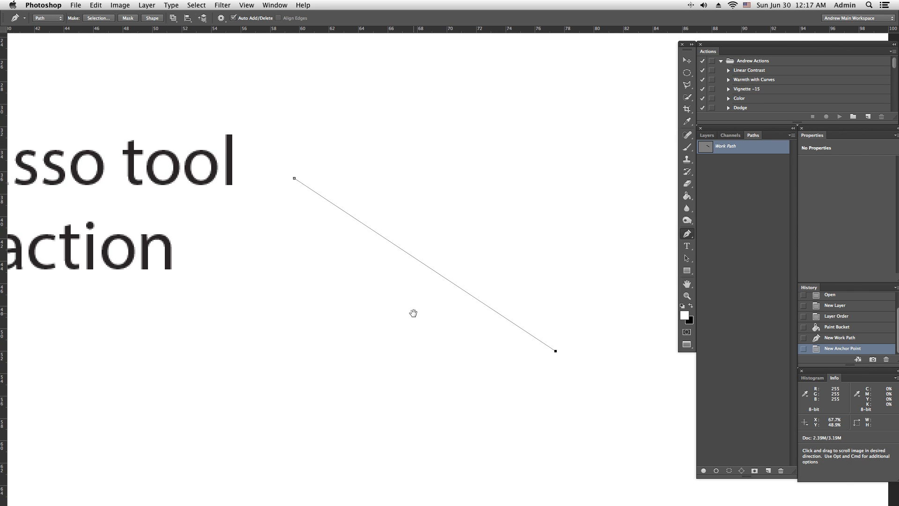
click(729, 137)
click(703, 137)
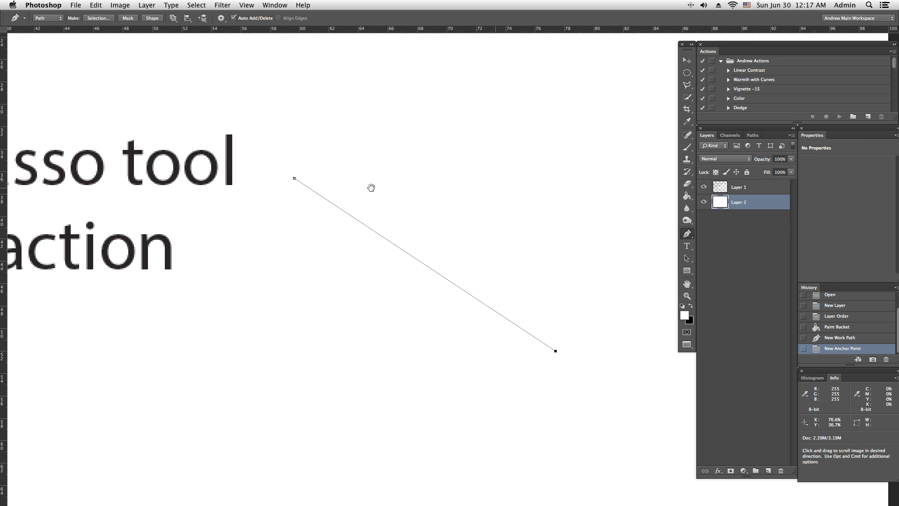
drag(455, 183, 518, 189)
drag(345, 151, 494, 277)
drag(402, 181, 490, 356)
drag(295, 231, 442, 200)
drag(332, 237, 301, 211)
drag(511, 211, 239, 182)
drag(347, 170, 76, 116)
drag(370, 267, 257, 124)
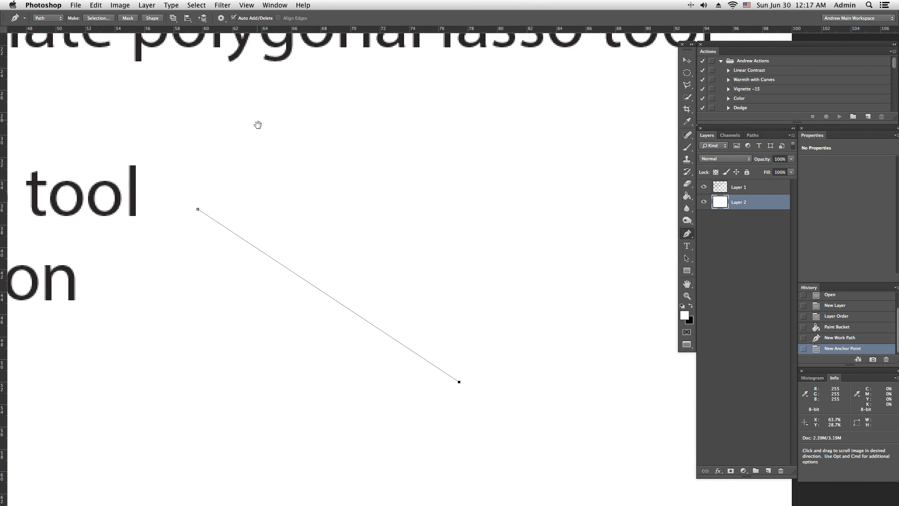
drag(350, 245, 303, 183)
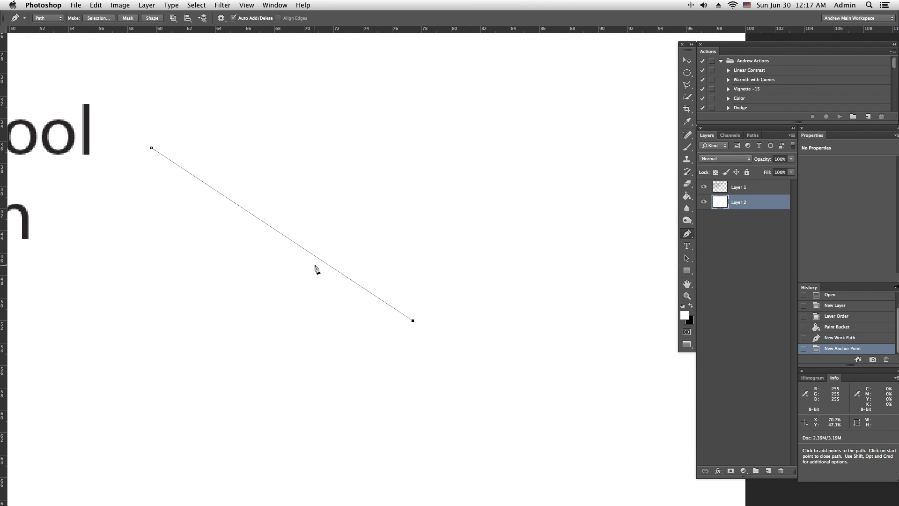
Extend the open path with three straight segments and one curved segment, and dismiss the whole path
click(415, 171)
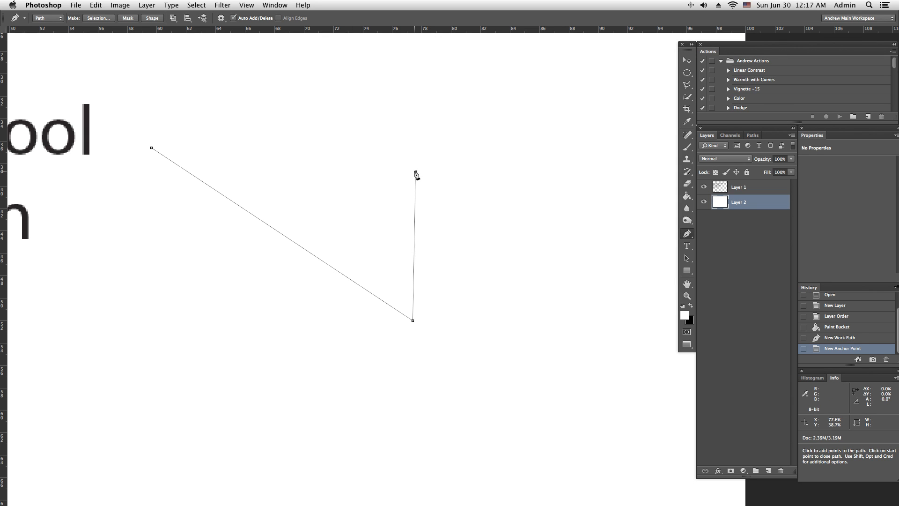
click(295, 95)
click(243, 114)
drag(264, 204, 217, 231)
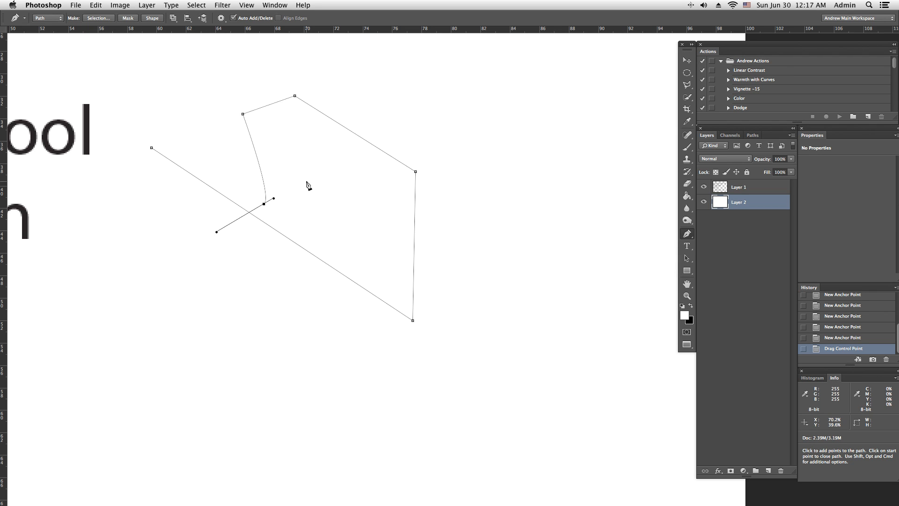
key(Escape)
key(Escape)
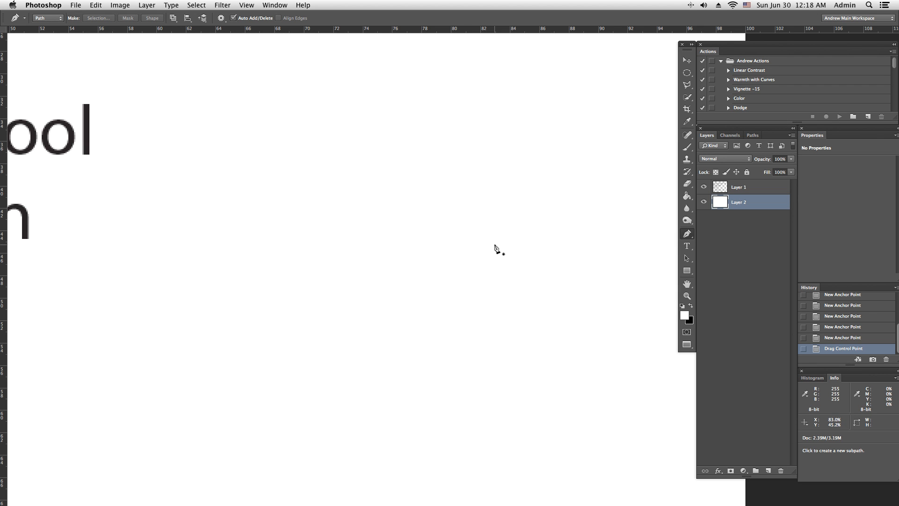
Draw a closed triangular path with three corner points in the blank area beside the list text, and dismiss its outline
key(super+0)
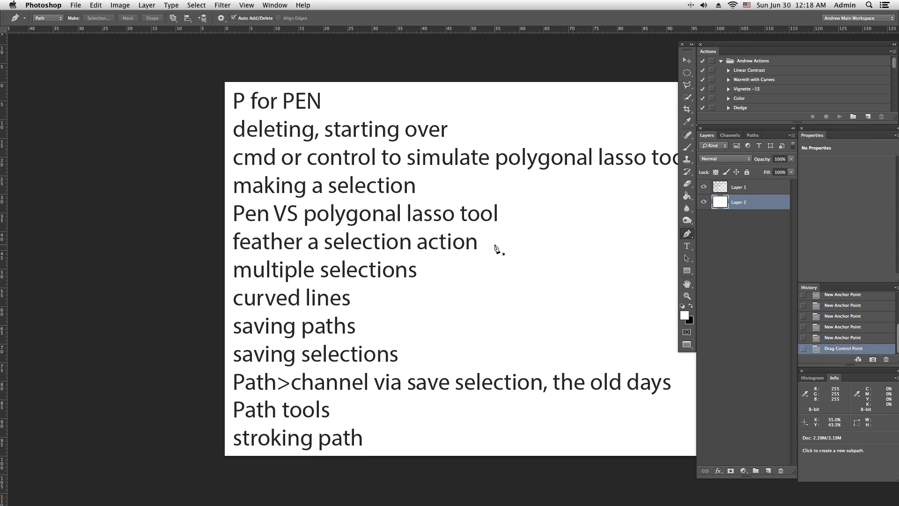
key(space)
drag(396, 239, 320, 243)
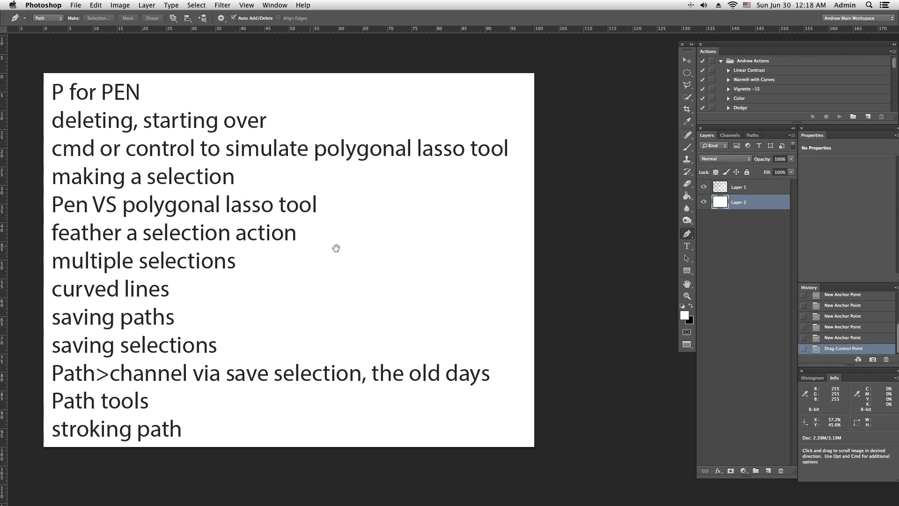
click(307, 280)
click(496, 175)
click(477, 331)
click(307, 280)
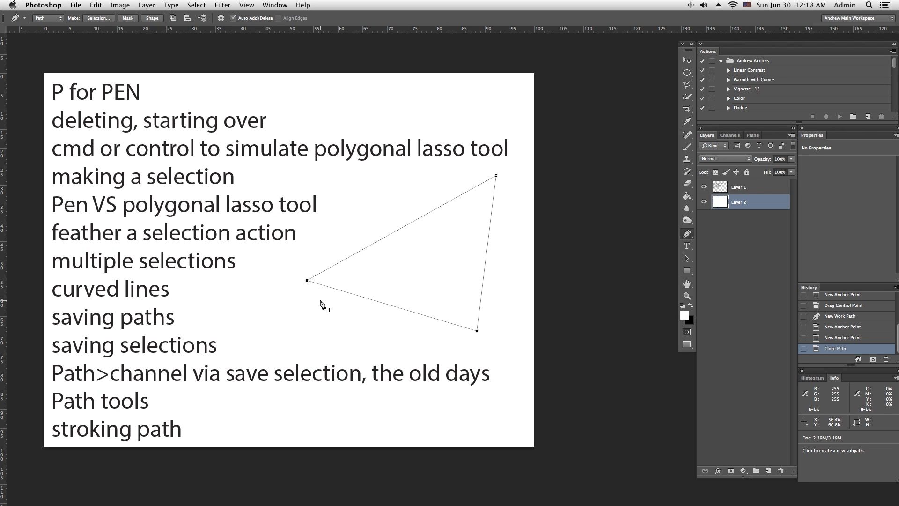
key(Return)
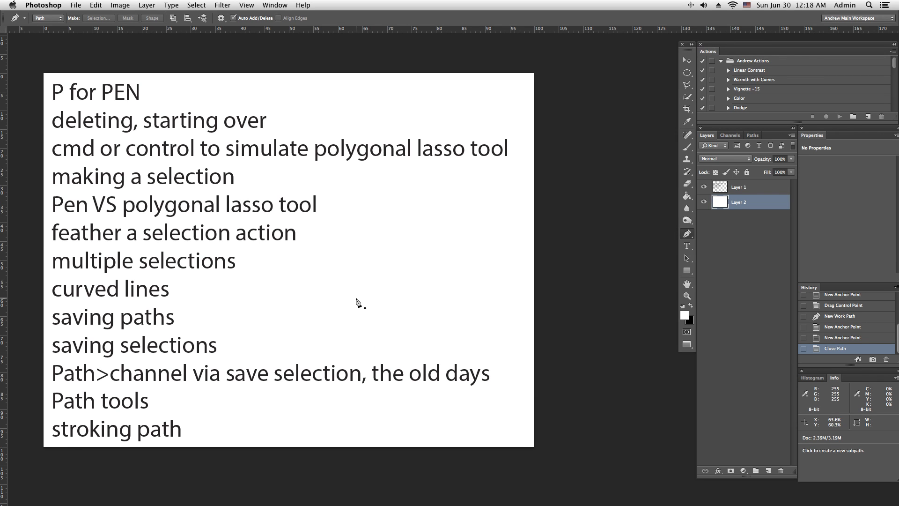
Switch from the Pen tool to the Polygonal Lasso tool for a close-up of the blank canvas area
key(super+equal)
key(super+equal)
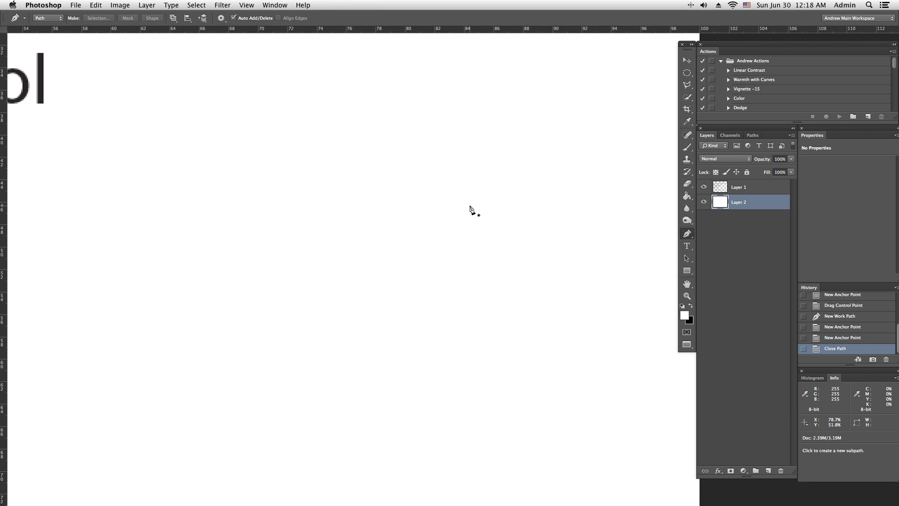
click(684, 87)
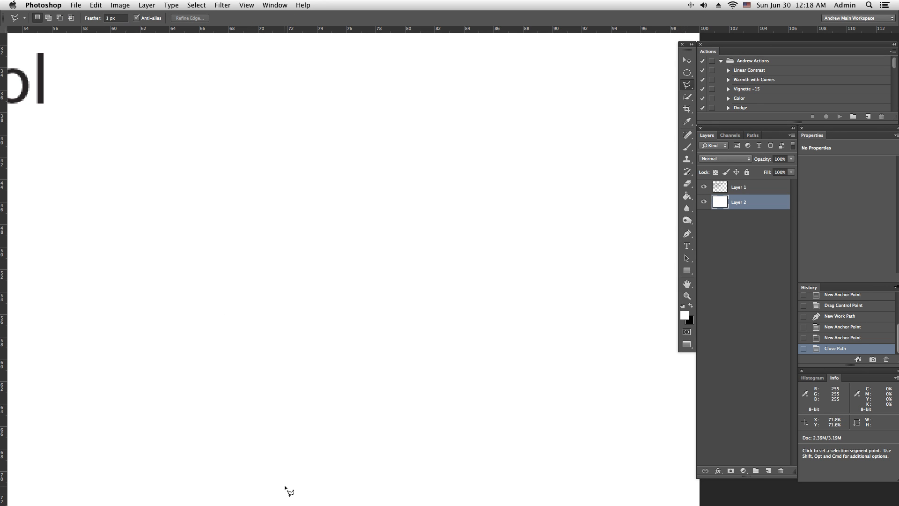
Switch to Chrome, widen the live chat window, check the YouTube live dashboard, and return to Photoshop
mouse_move(347, 496)
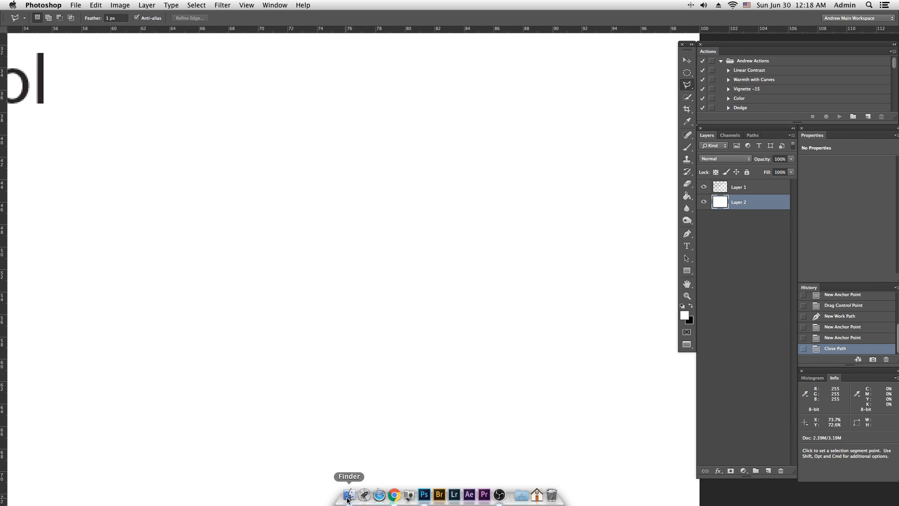
click(394, 495)
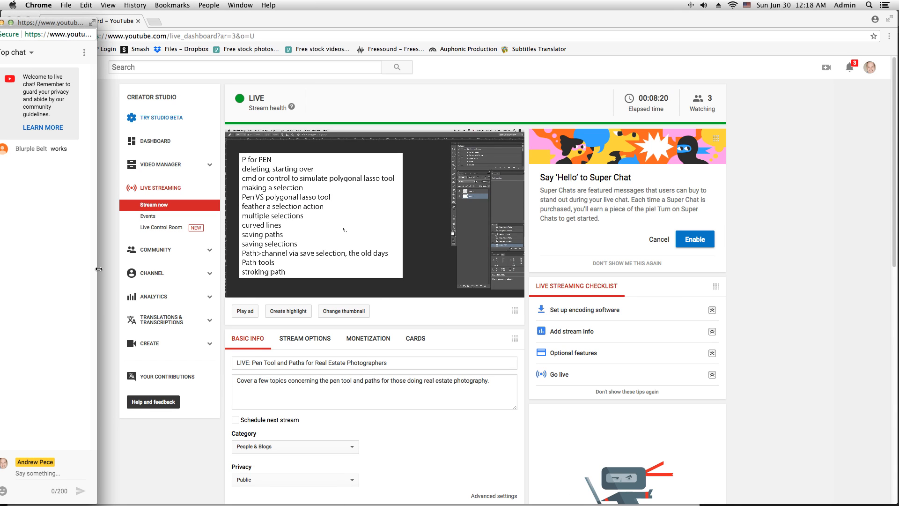
drag(95, 272, 144, 266)
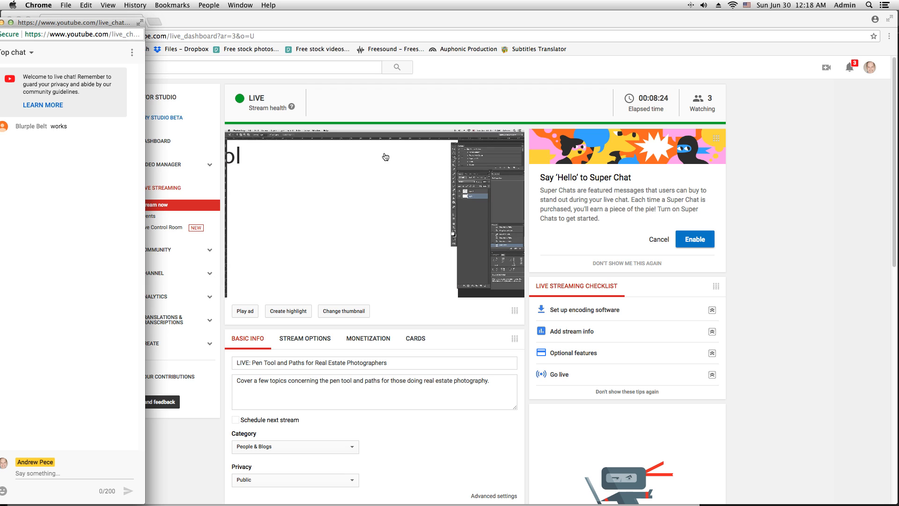
click(427, 18)
mouse_move(379, 503)
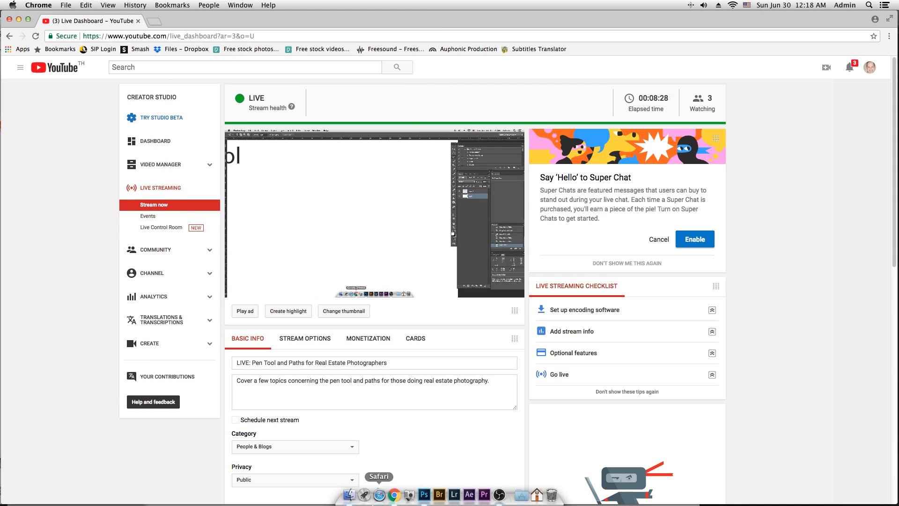
click(424, 496)
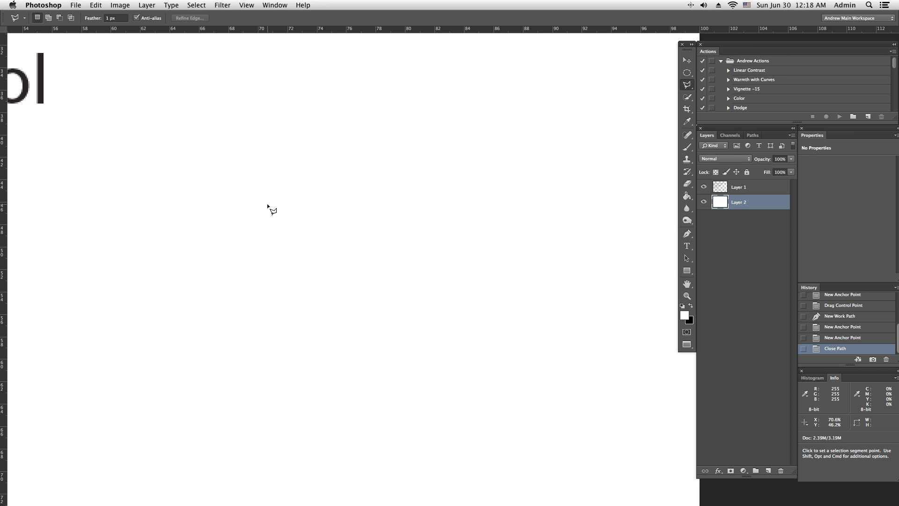
Start a polygonal lasso outline with two corner points in the blank area beside the list text, and cancel it
key(super+minus)
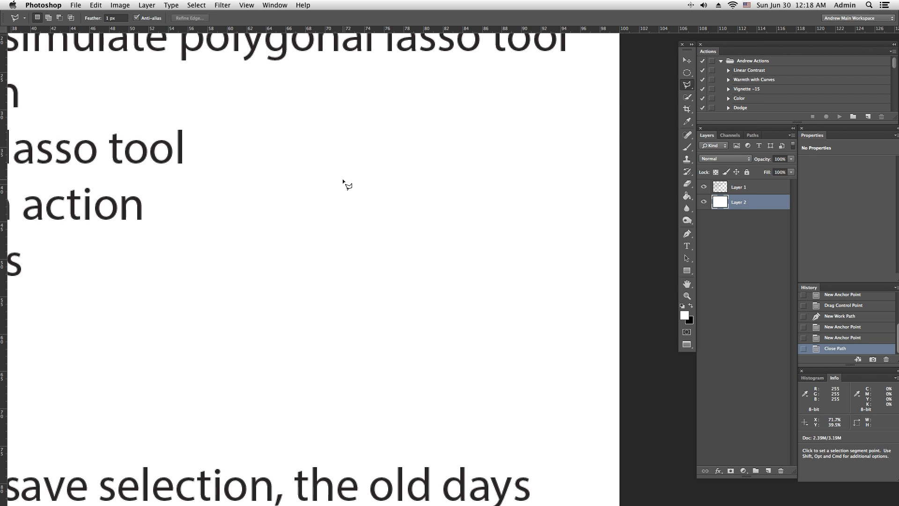
drag(277, 203, 319, 149)
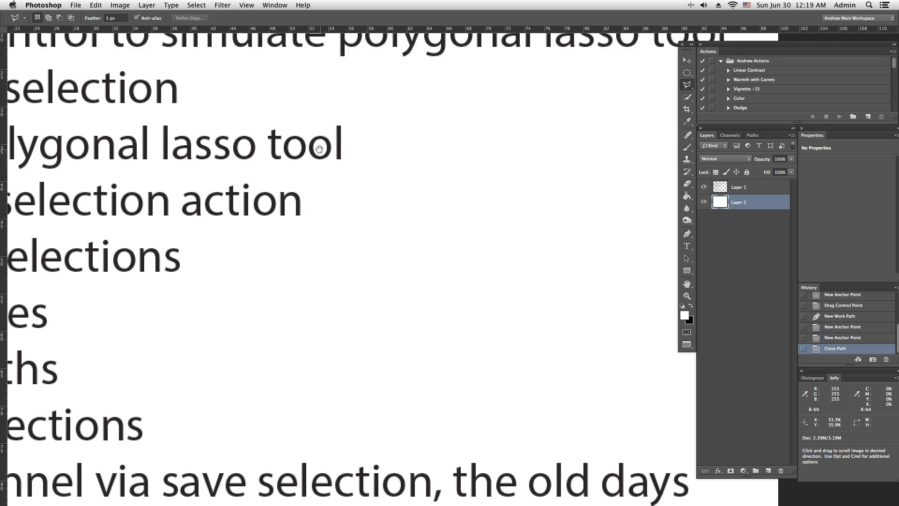
drag(431, 195, 313, 295)
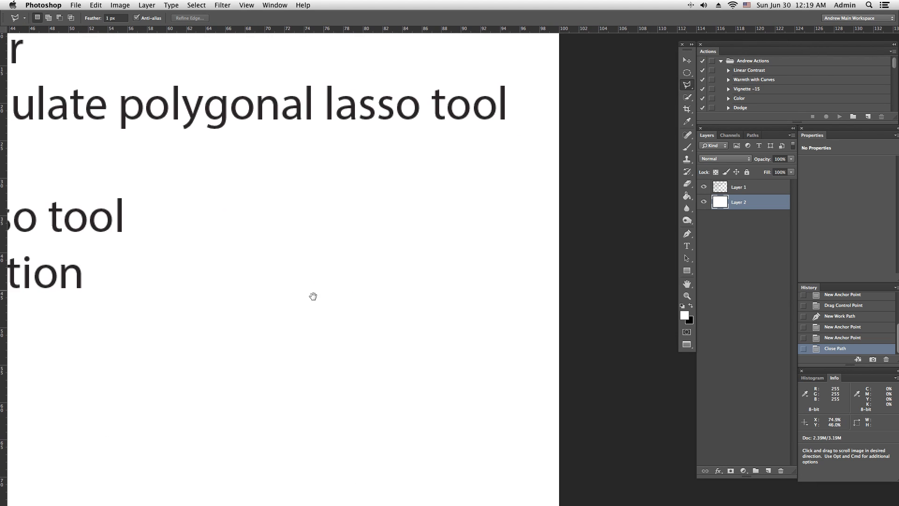
key(super+plus)
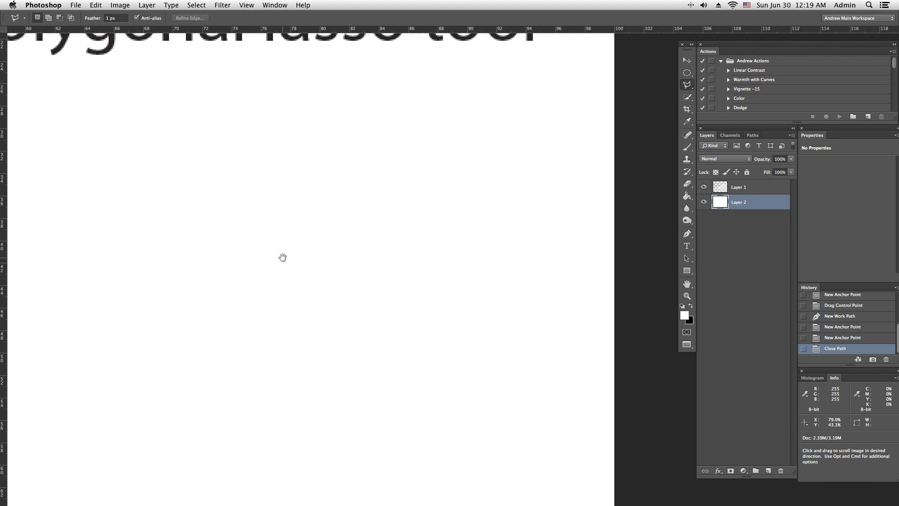
drag(290, 262, 387, 260)
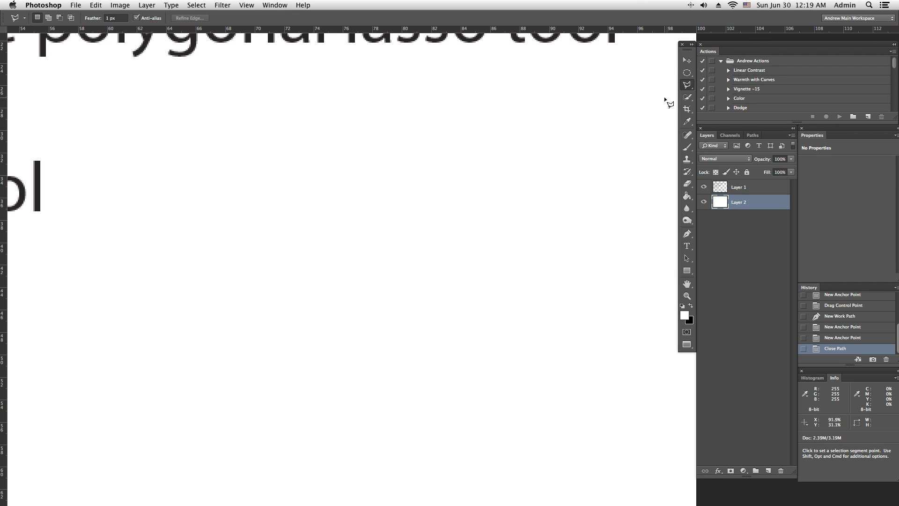
click(687, 97)
click(686, 87)
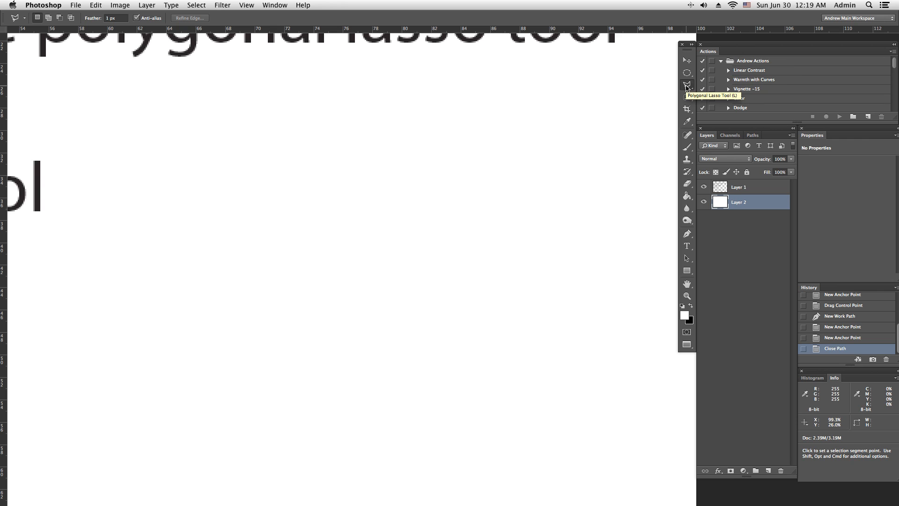
click(338, 109)
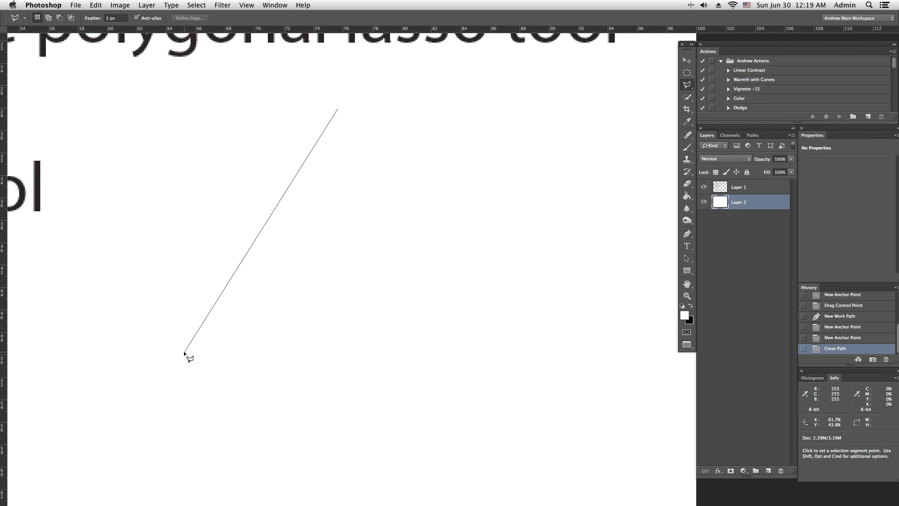
click(163, 158)
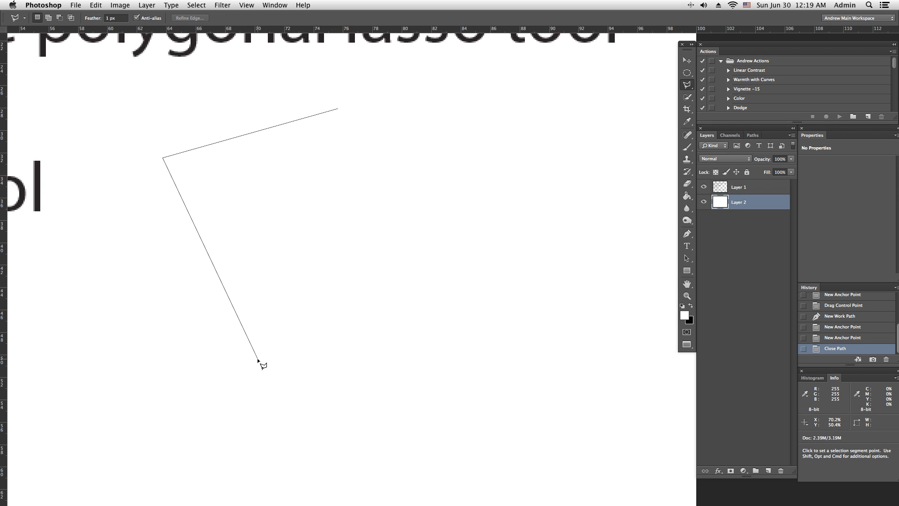
key(Escape)
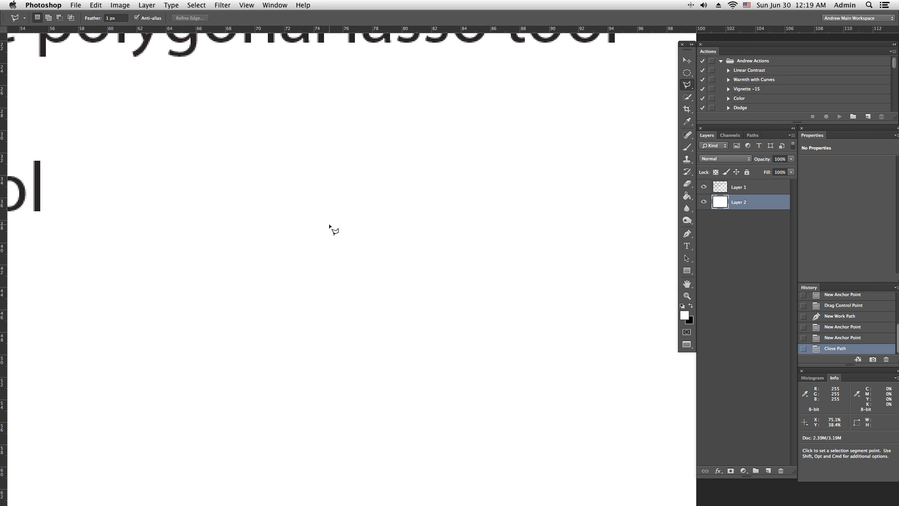
Start a Pen tool path with one straight horizontal segment, and shorten it by moving its end anchor back
key(p)
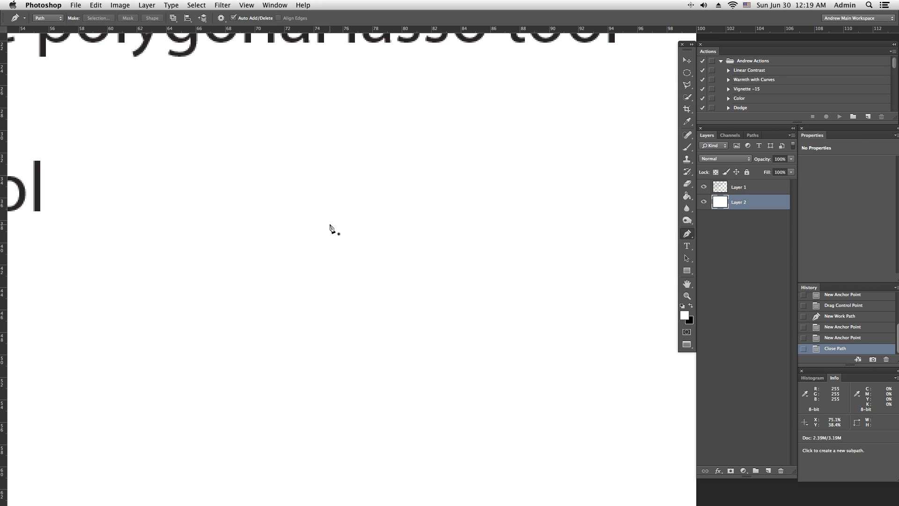
click(141, 110)
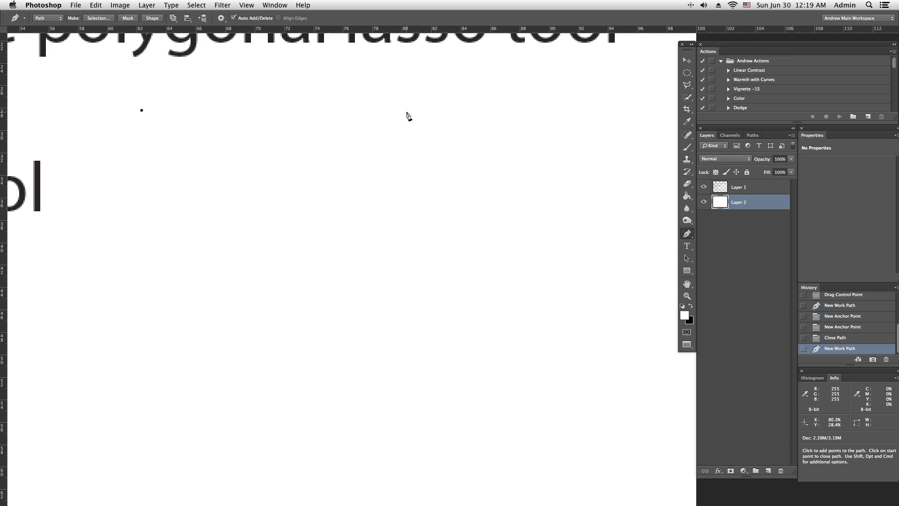
click(591, 109)
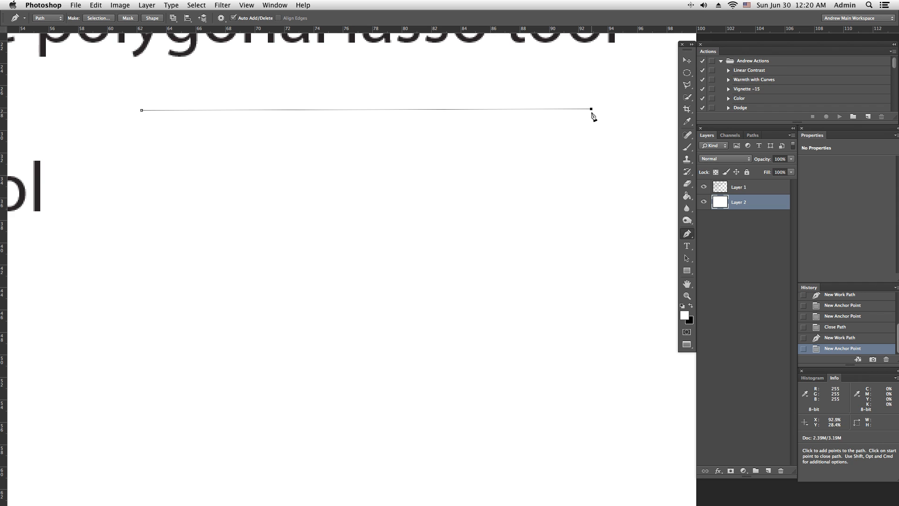
drag(591, 110, 359, 109)
Extend the open path with four more straight segments, and move its second anchor point slightly down
click(466, 107)
click(541, 121)
click(575, 188)
click(617, 160)
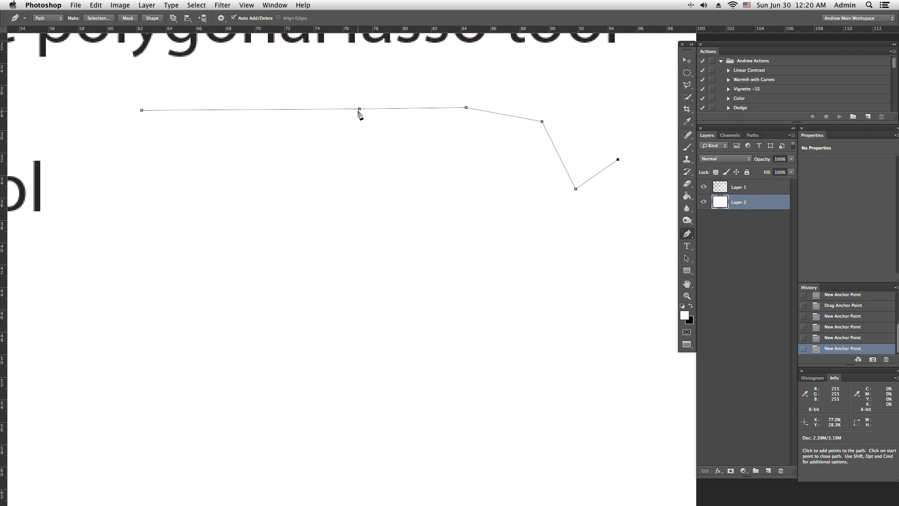
drag(360, 109, 353, 134)
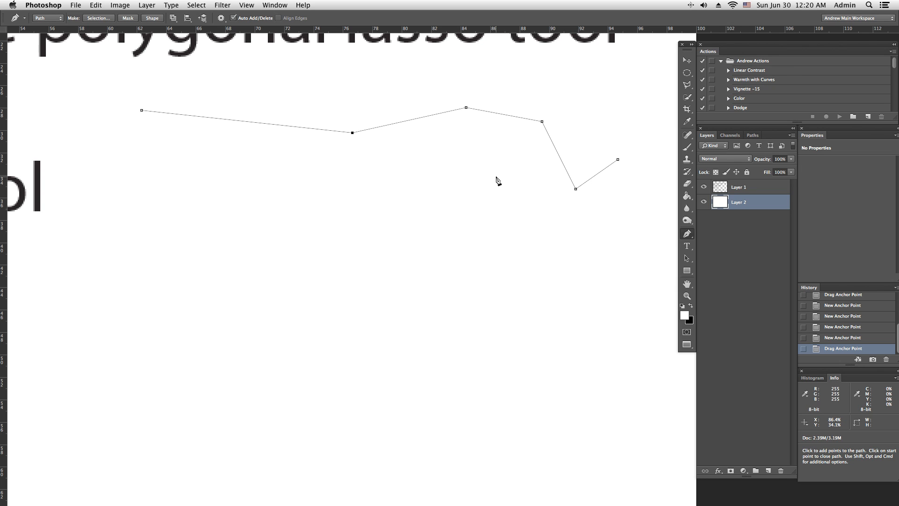
Draw a closed four-corner selection with the Polygonal Lasso tool below the open path, and deselect it
click(687, 85)
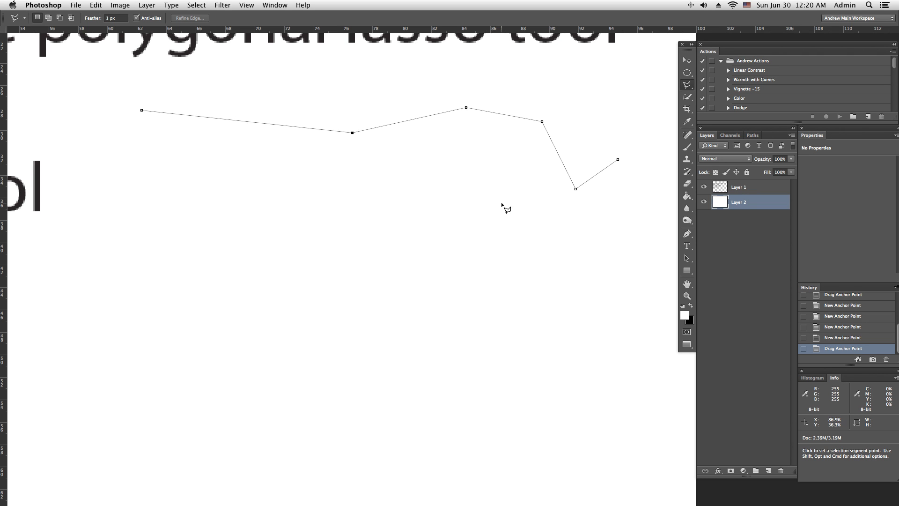
key(super+minus)
key(super+minus)
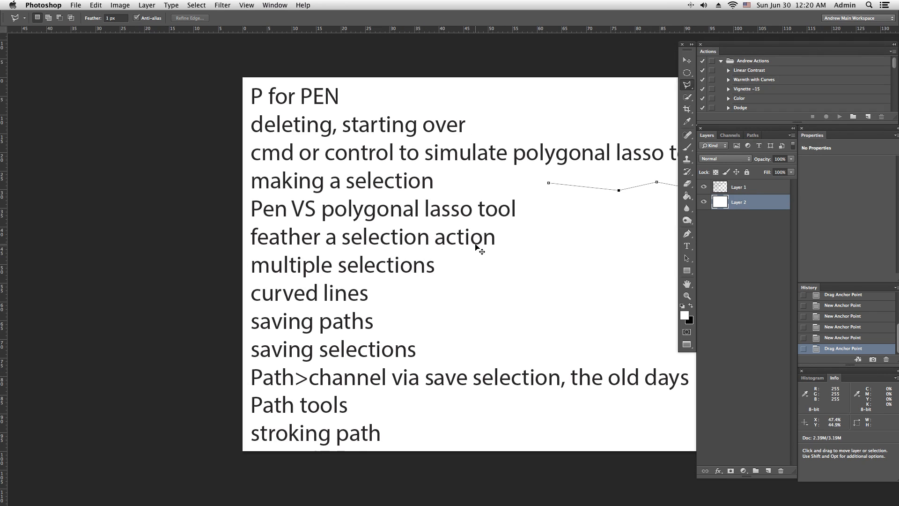
scroll(562, 217, right, 5)
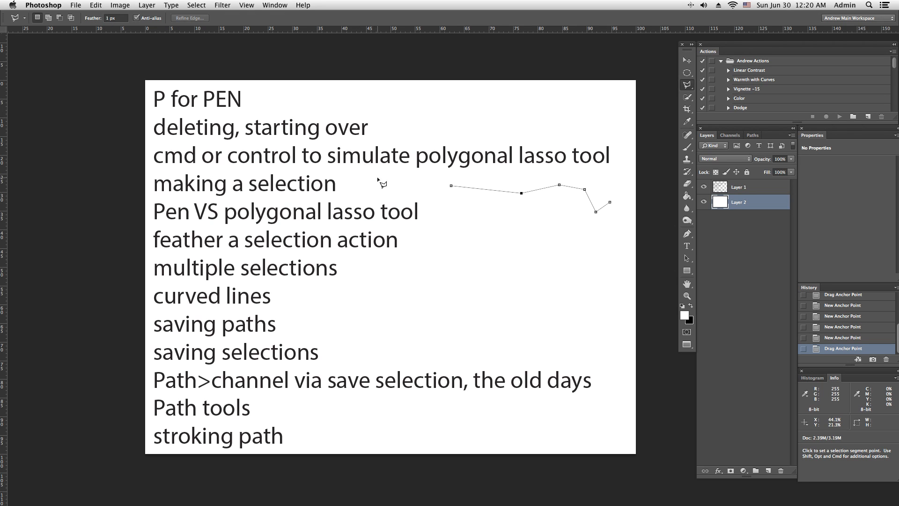
click(482, 233)
click(523, 316)
click(572, 258)
click(520, 233)
click(484, 234)
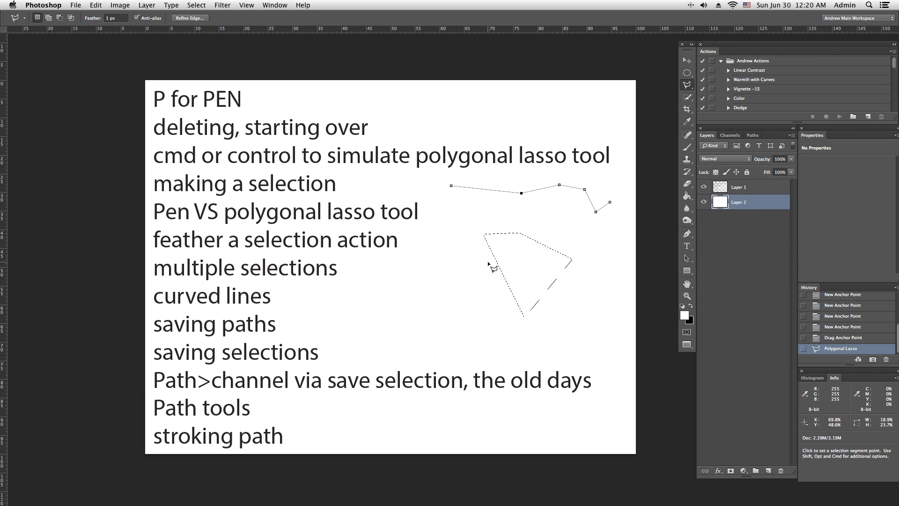
key(super+d)
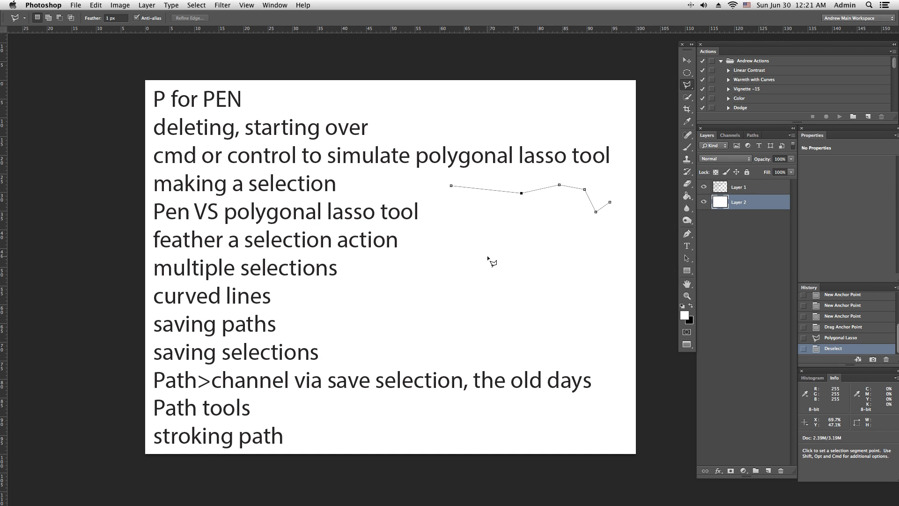
Dismiss the open pen path, and draw a closed, roughly square four-corner path with the Pen tool beside the list text
click(687, 232)
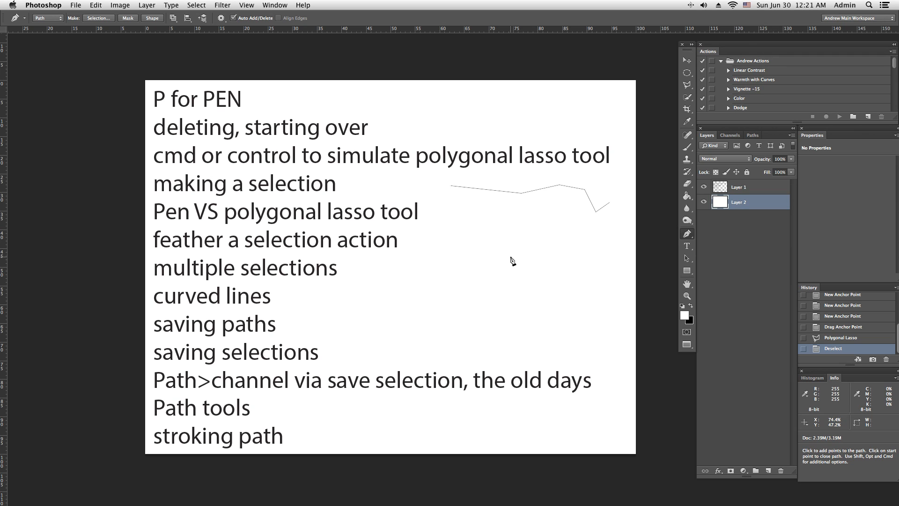
key(Escape)
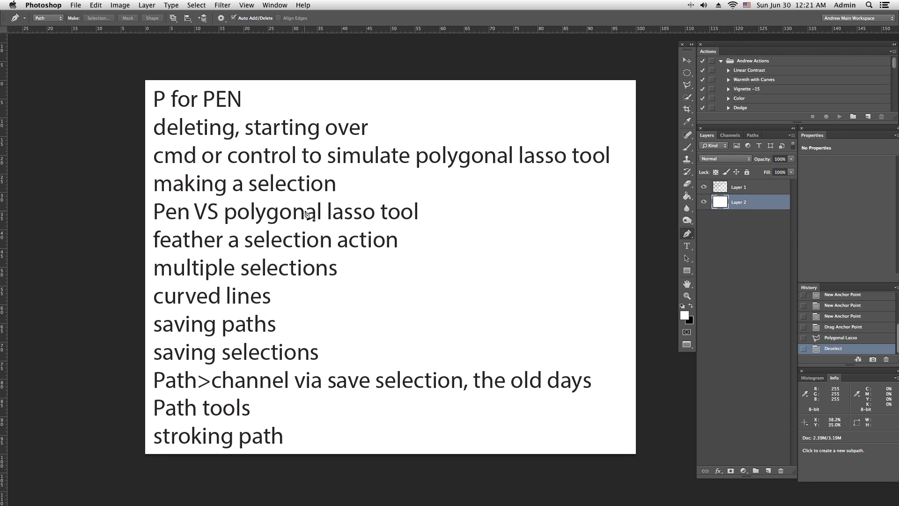
key(space)
drag(416, 216, 225, 198)
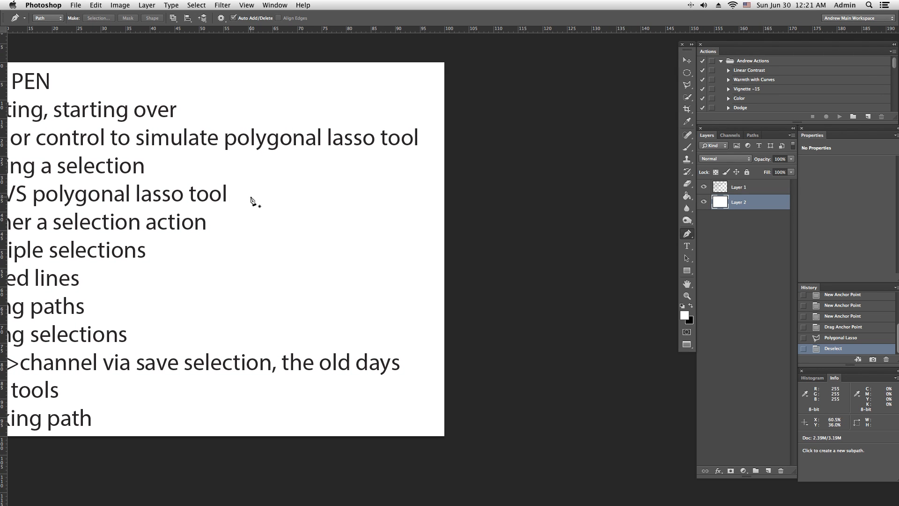
key(space)
drag(257, 203, 319, 202)
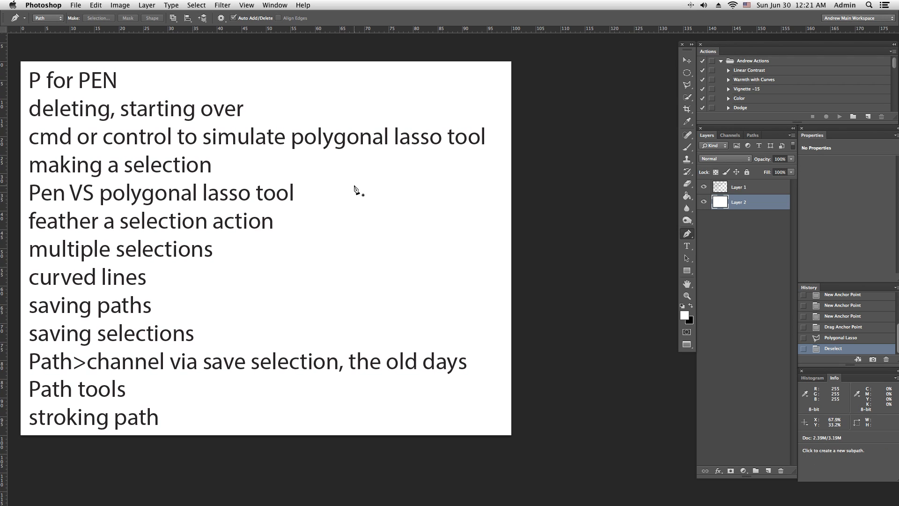
click(320, 173)
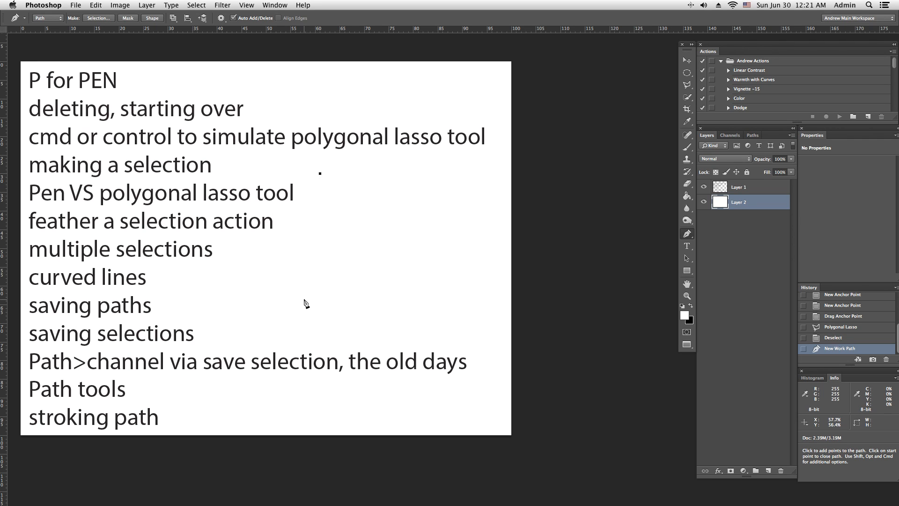
click(321, 331)
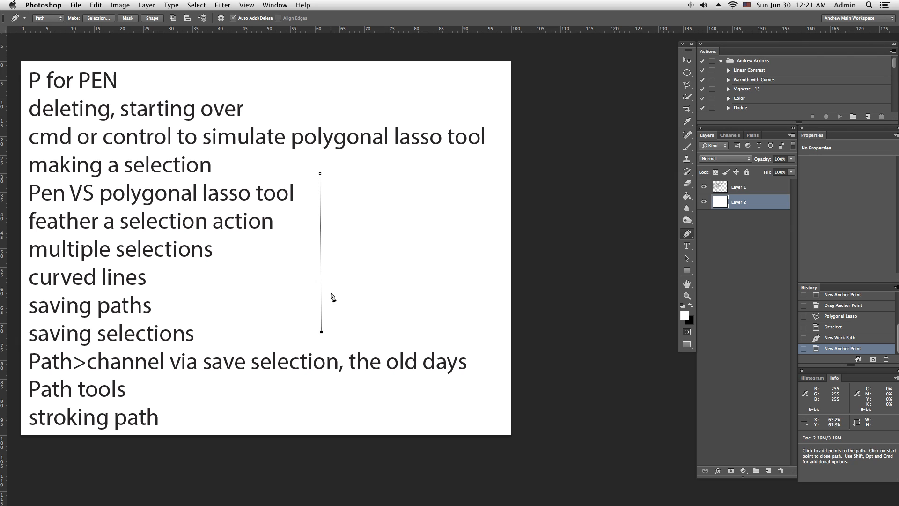
click(485, 333)
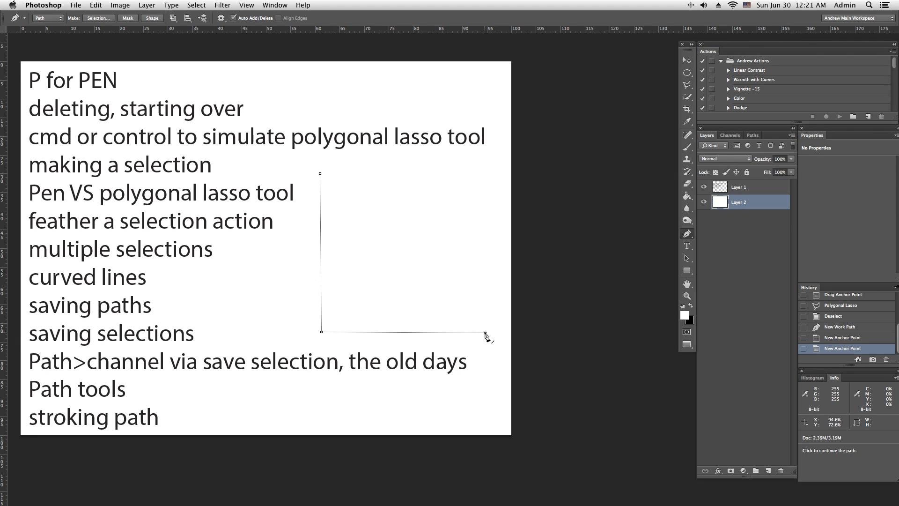
key(super+equal)
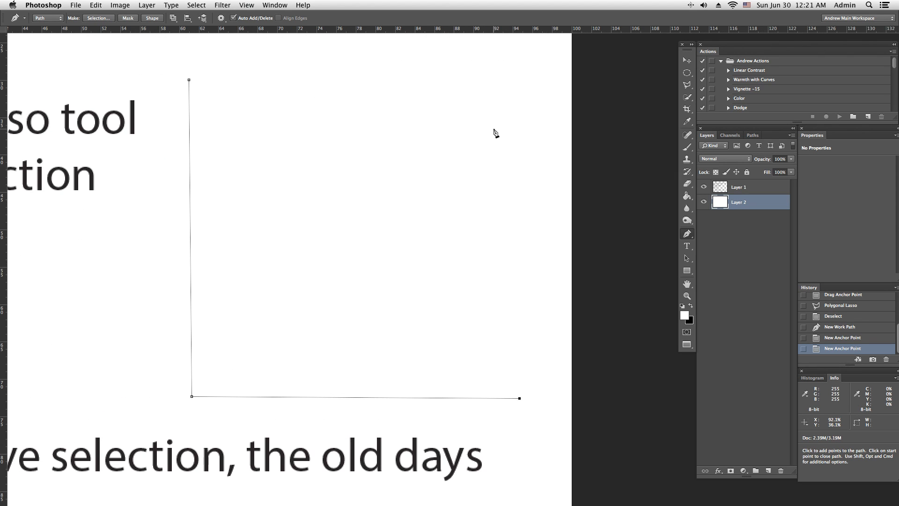
click(522, 78)
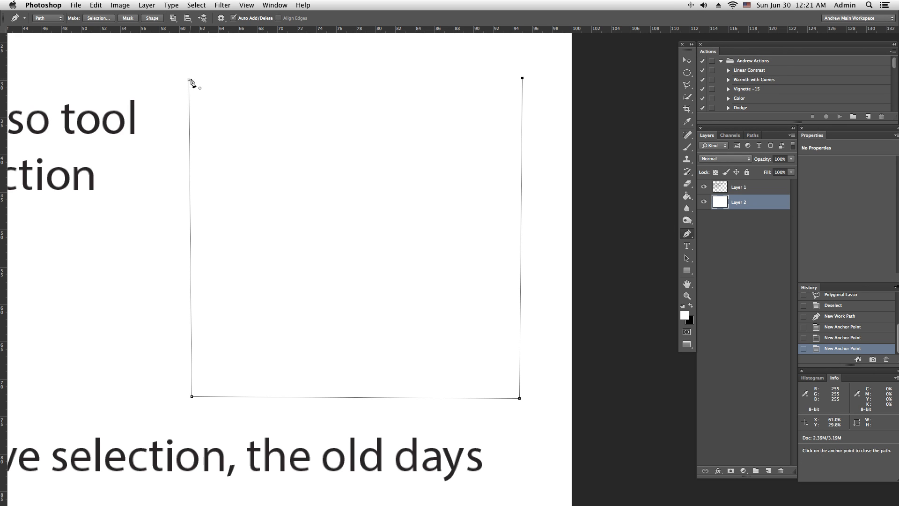
click(189, 81)
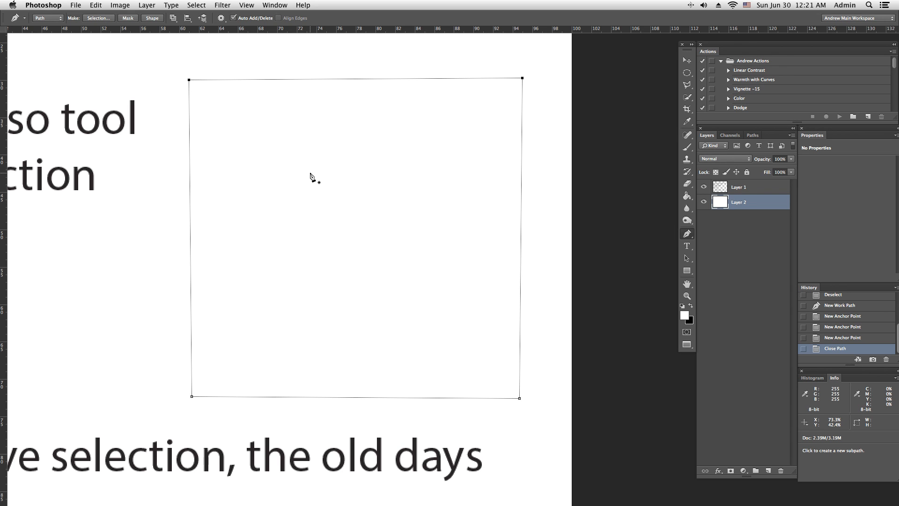
Convert the square path to a selection, step back to the Close Path history state, and restore the selection
key(super+Return)
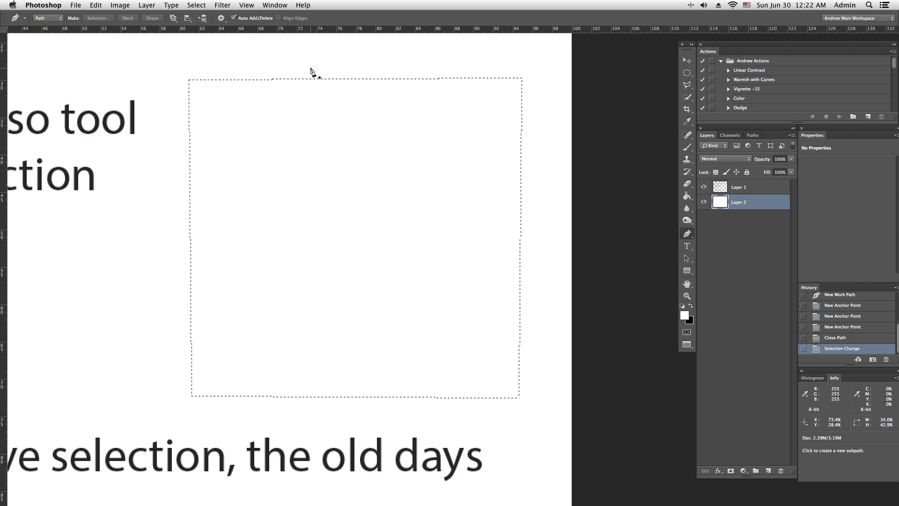
click(836, 341)
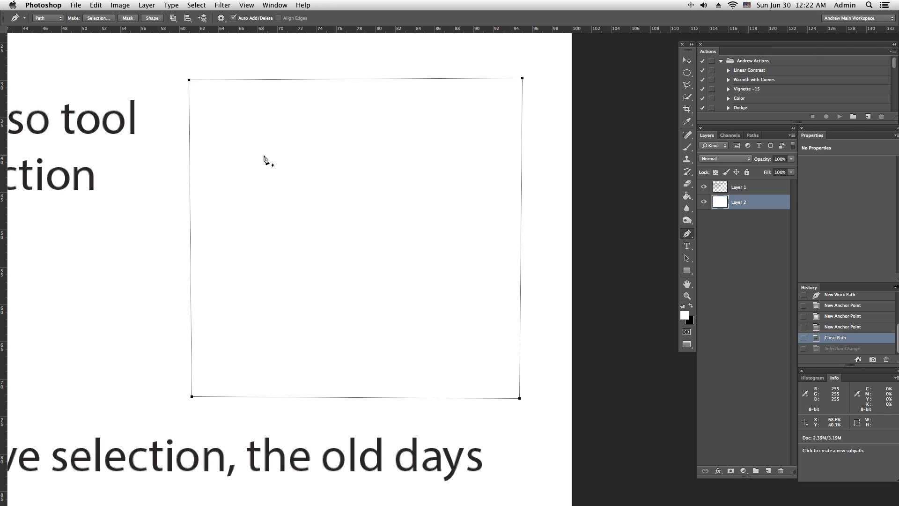
key(super+z)
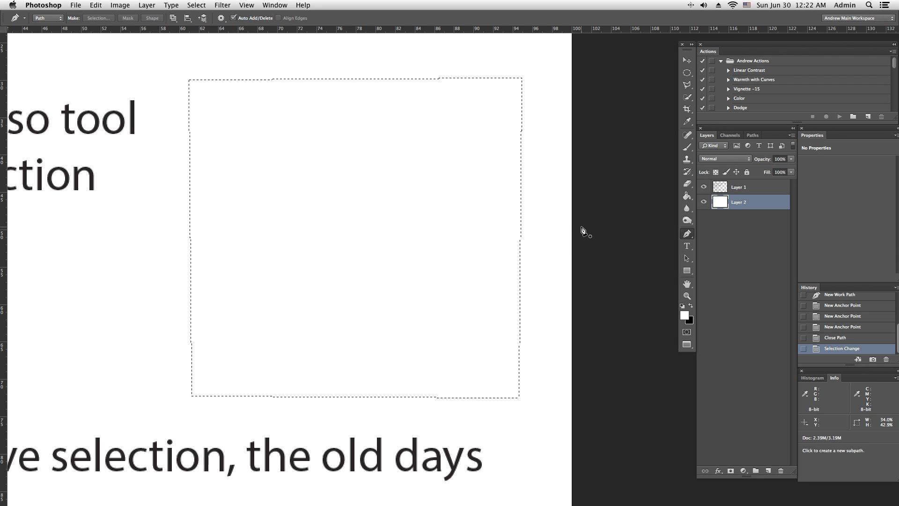
Show the document's channels with the whole list and square selection in view
key(super+plus)
key(super+minus)
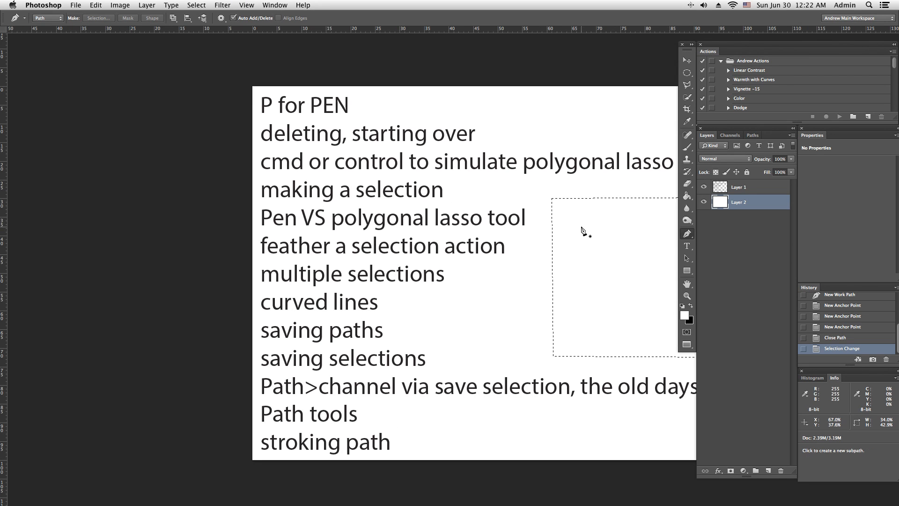
drag(568, 176, 459, 176)
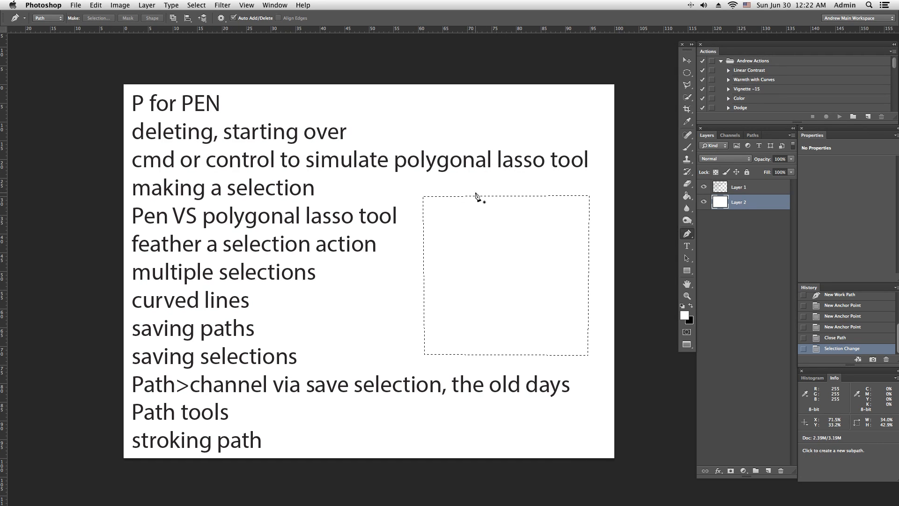
click(730, 134)
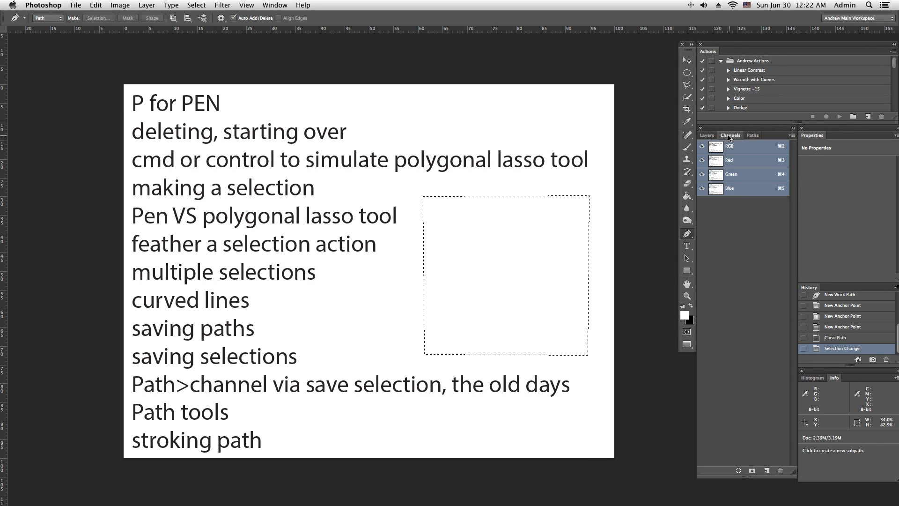
Bring back the layer list and deselect the square selection beside the list text
click(752, 134)
click(706, 137)
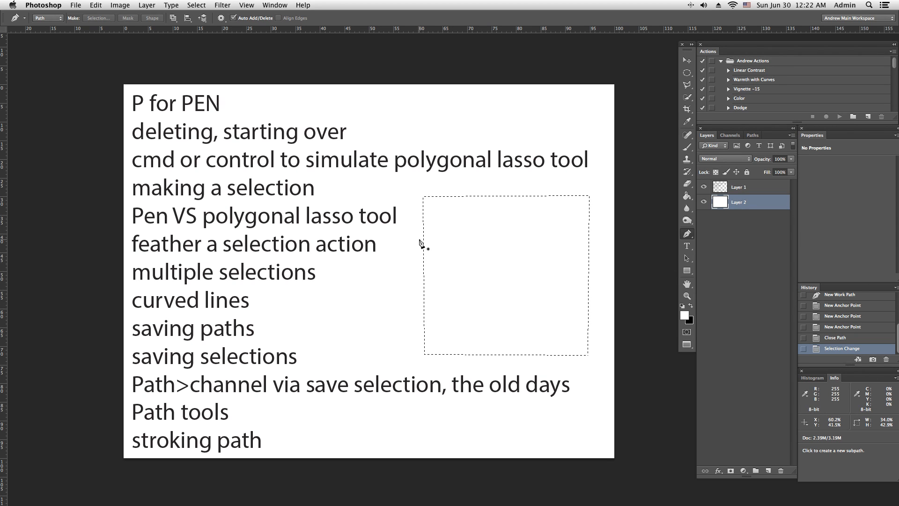
key(super+d)
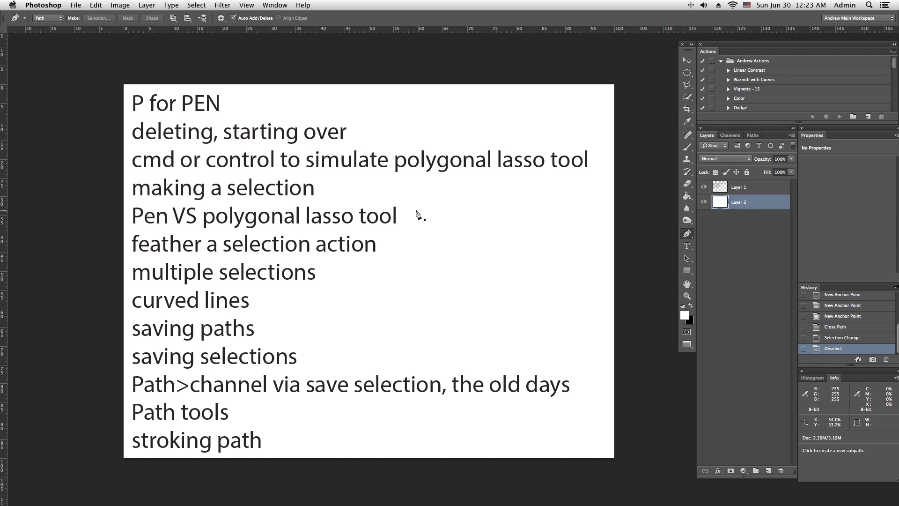
Draw a slanted four-corner selection with the Polygonal Lasso tool, about 25% by 43% of the canvas, and deselect it
click(687, 85)
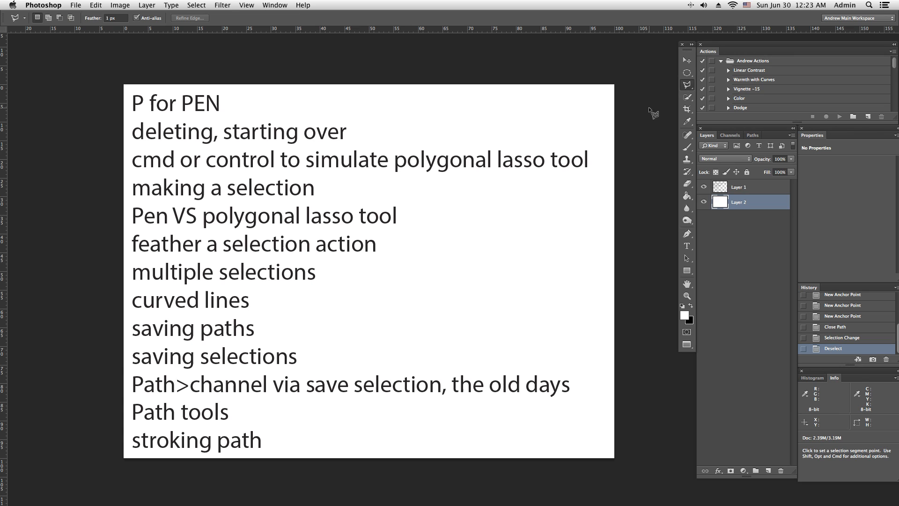
click(469, 203)
click(399, 321)
click(466, 338)
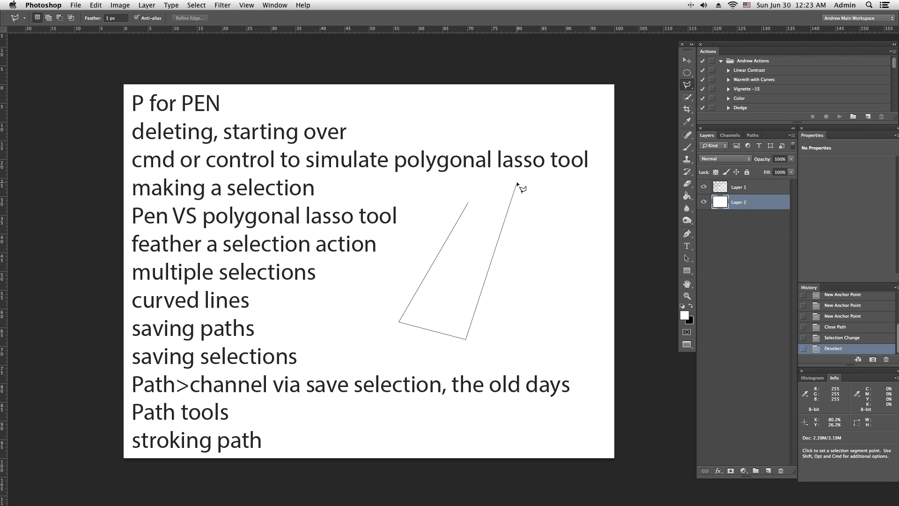
click(469, 205)
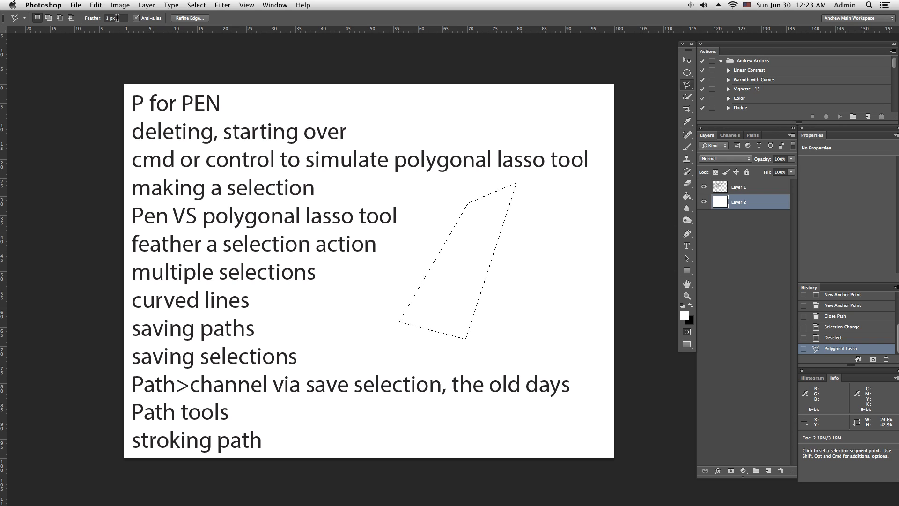
key(super+d)
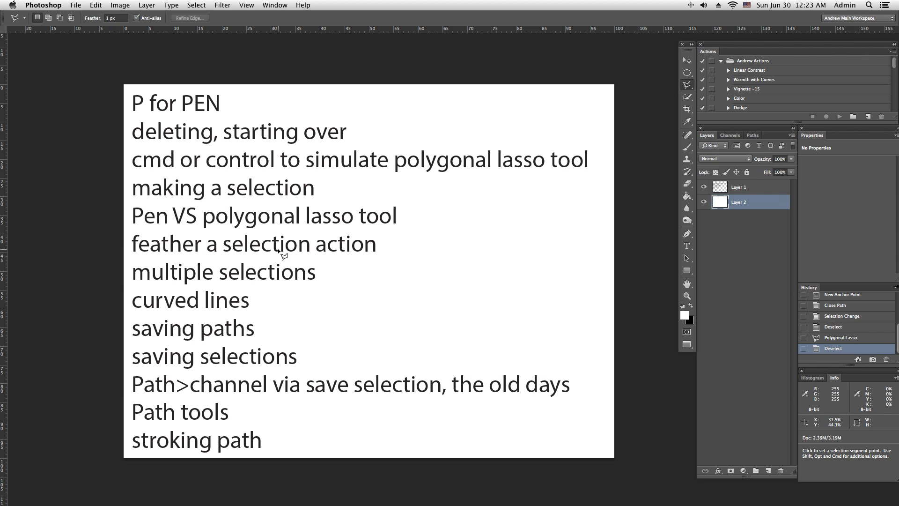
Draw a closed four-corner Pen path beside the list text, about 31% by 42% of the canvas, and convert it to a selection
key(p)
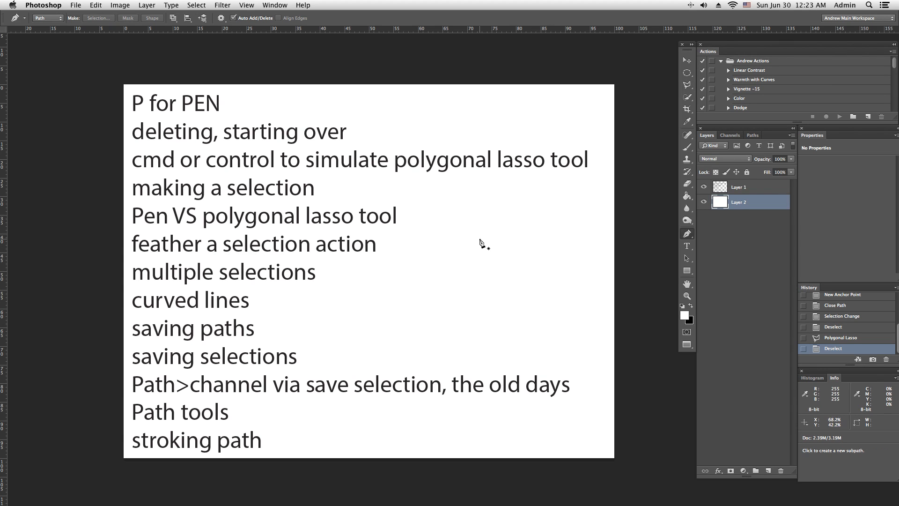
click(427, 194)
click(426, 342)
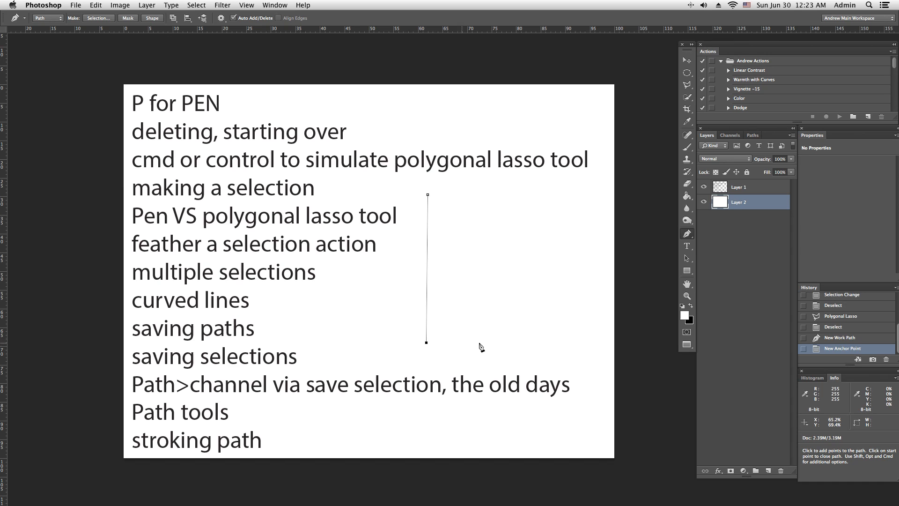
click(571, 346)
click(580, 189)
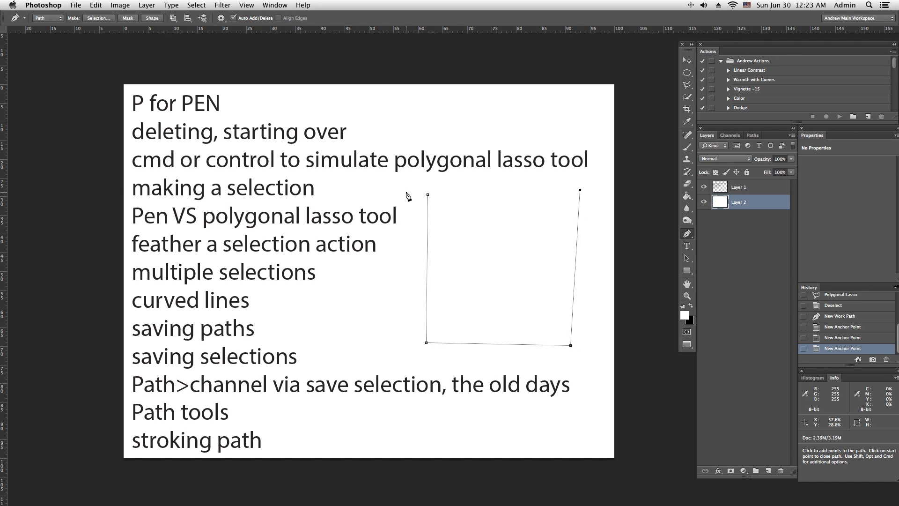
click(428, 194)
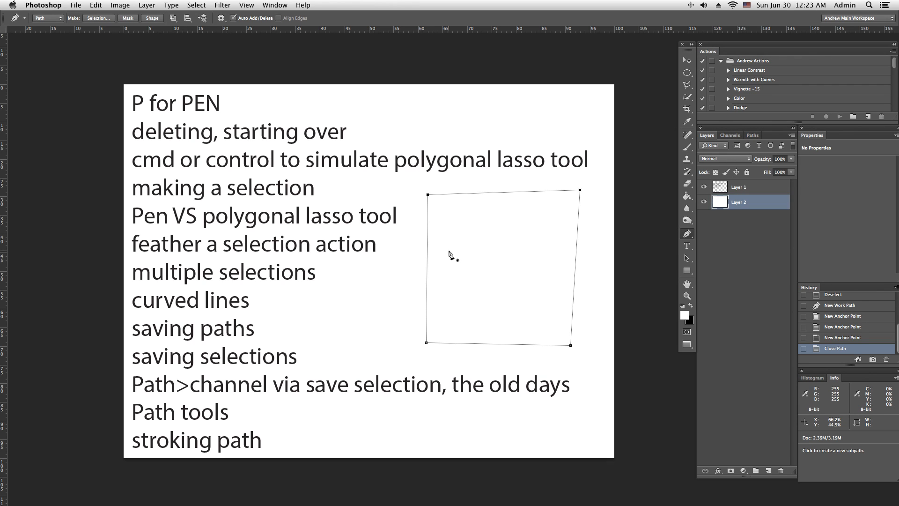
key(super+Return)
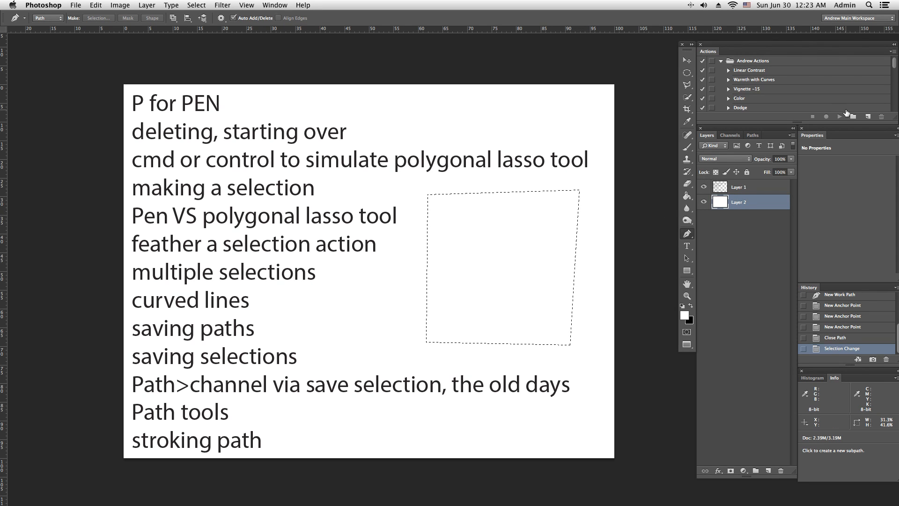
Delete the existing 1 pixel feather action from the vlogs set
scroll(777, 103, down, 10)
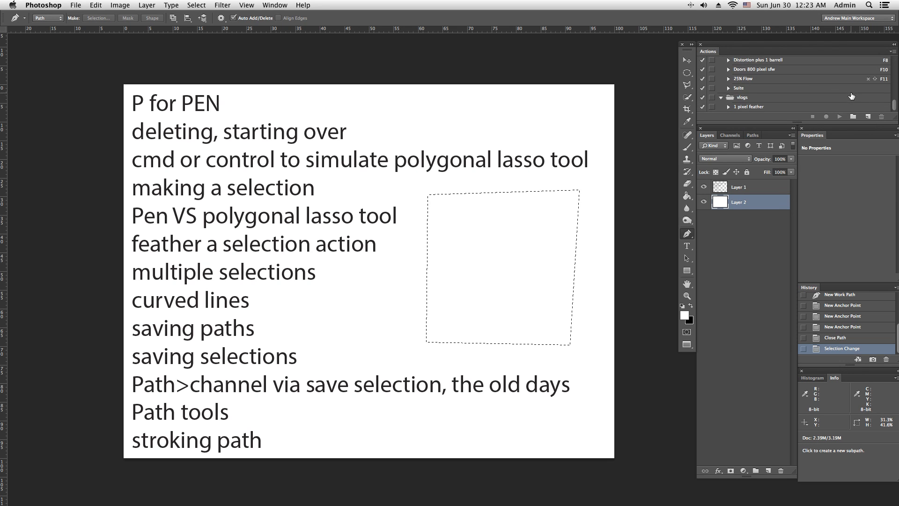
click(778, 107)
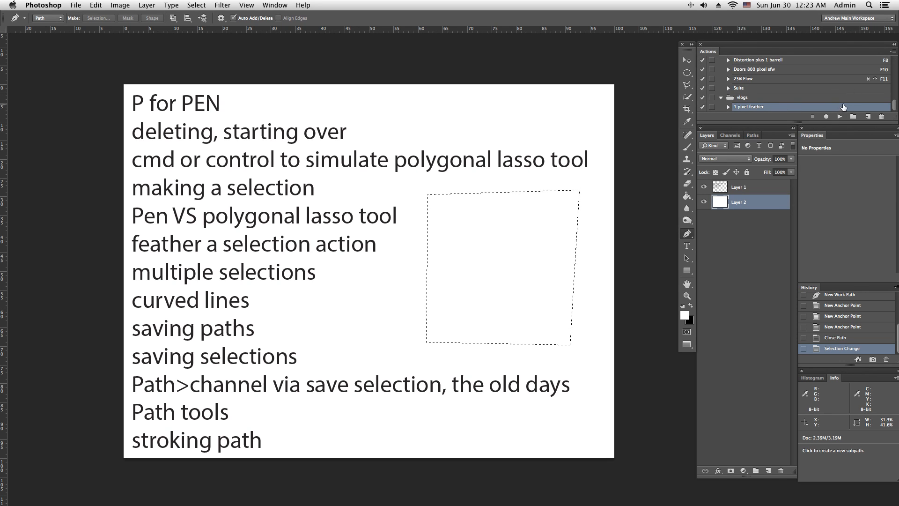
click(880, 116)
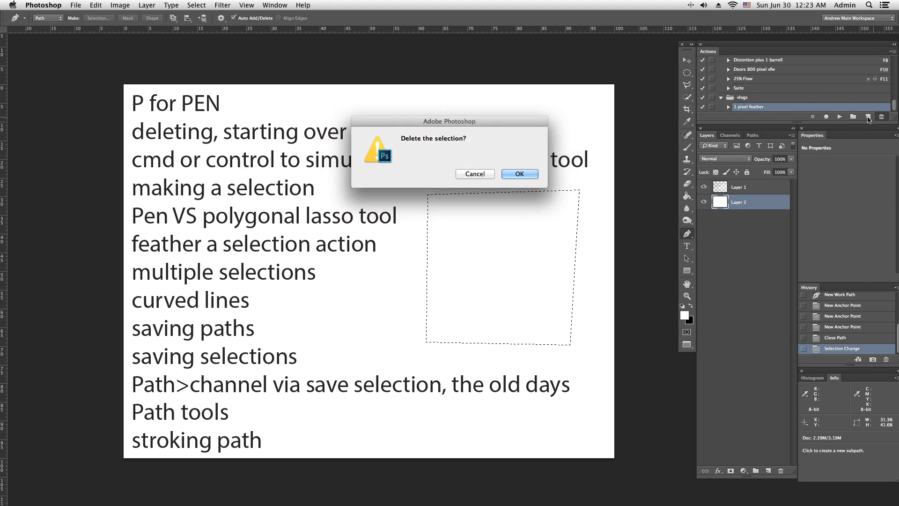
click(519, 174)
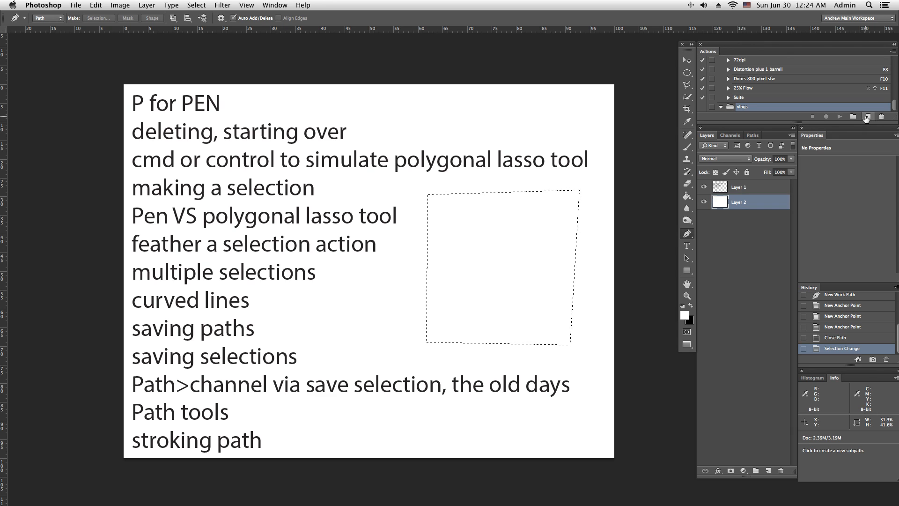
Create a new action named "1 pixel feather" in the vlogs set and start recording it
click(869, 117)
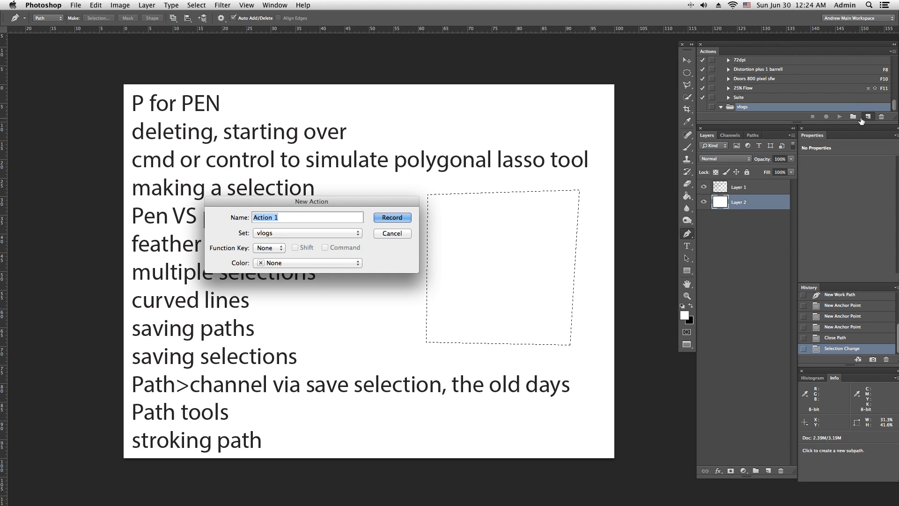
text(1 pixel feather)
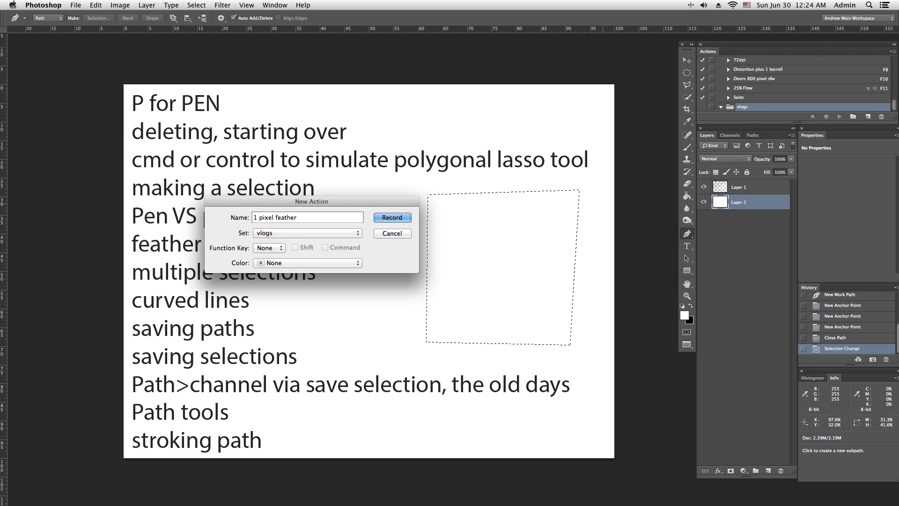
click(409, 217)
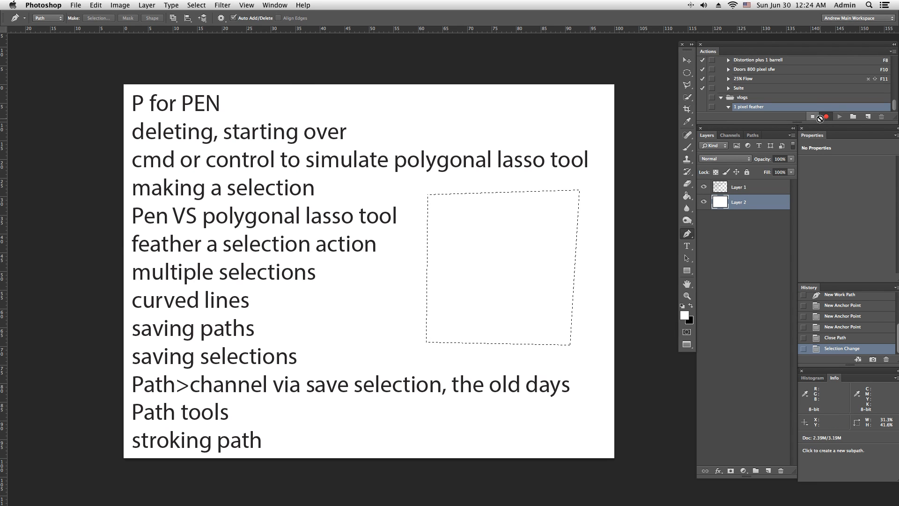
Feather the selection with a radius of 1 pixel and stop recording the action
click(196, 5)
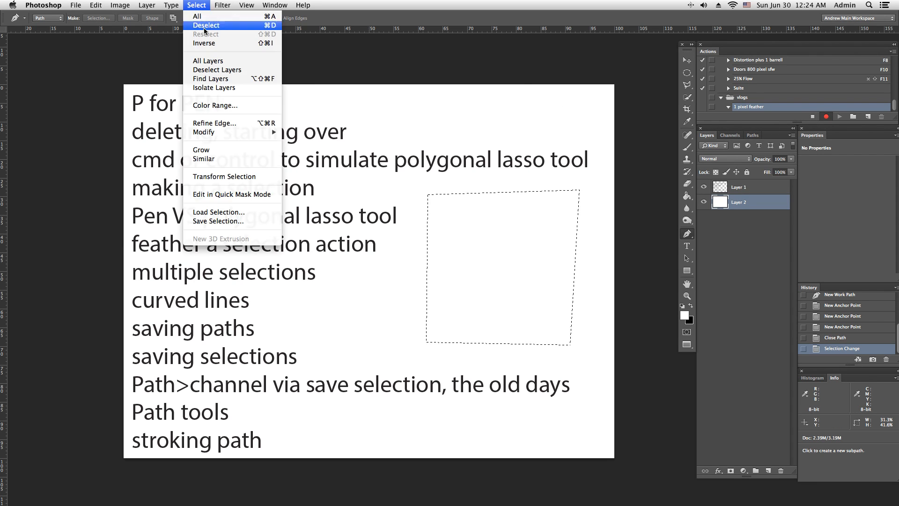
mouse_move(239, 132)
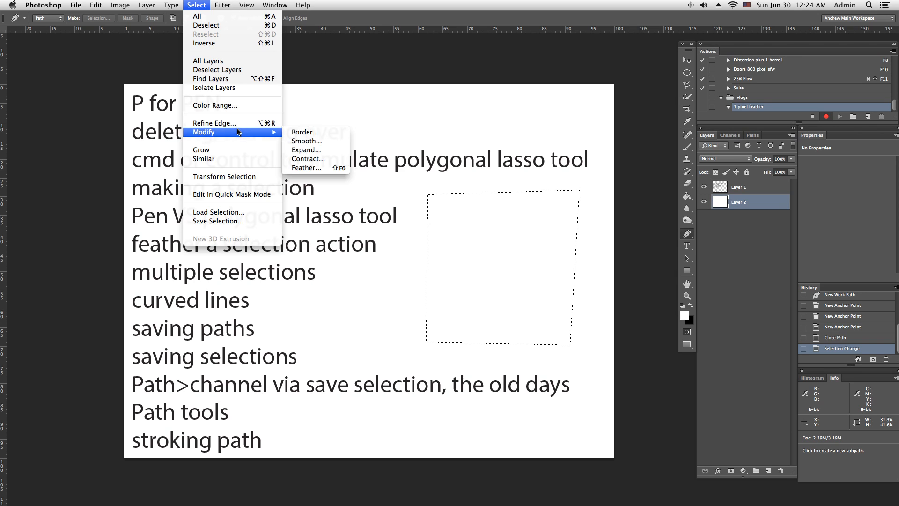
click(311, 167)
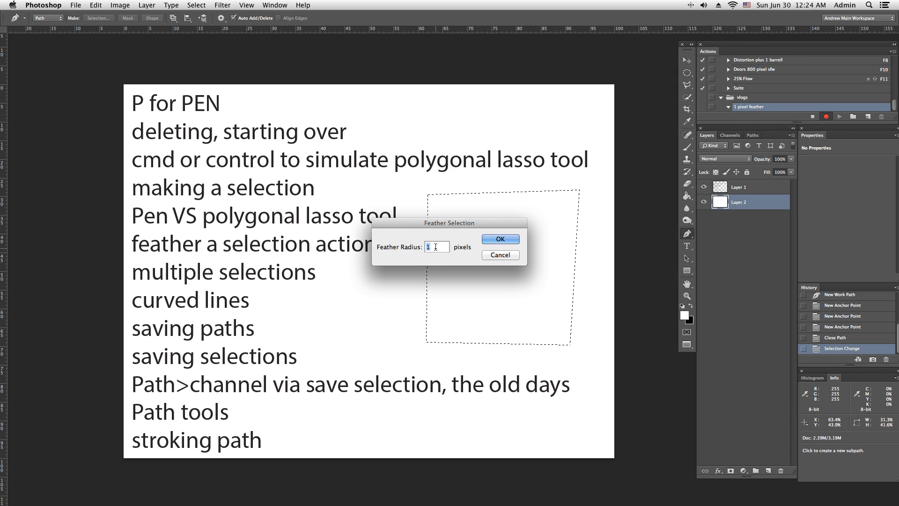
key(BackSpace)
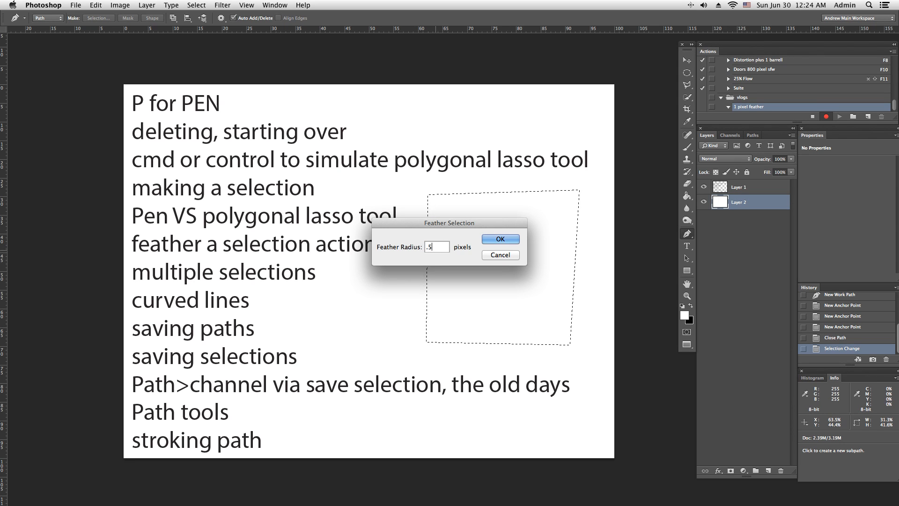
text(1)
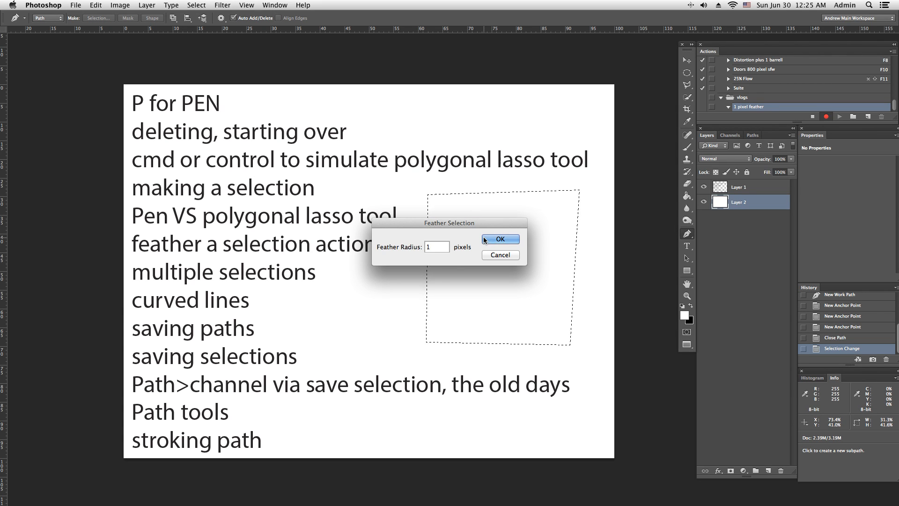
click(508, 239)
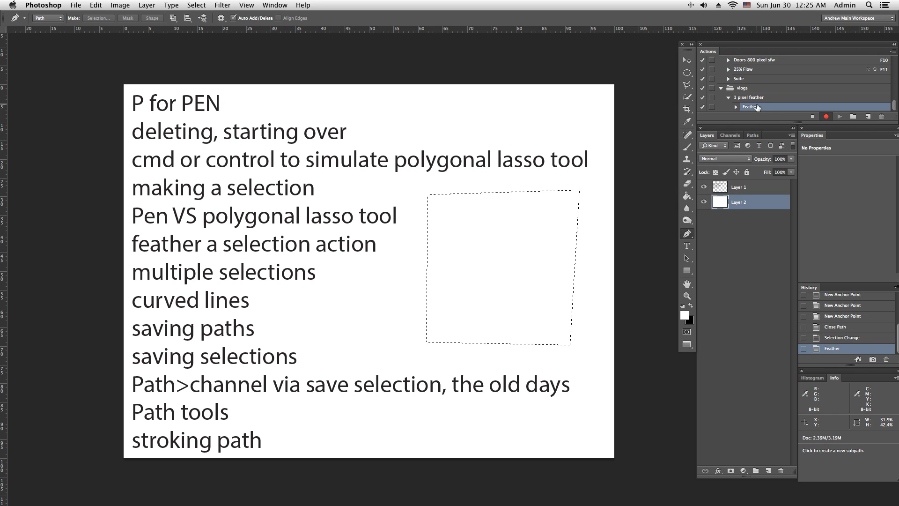
click(812, 117)
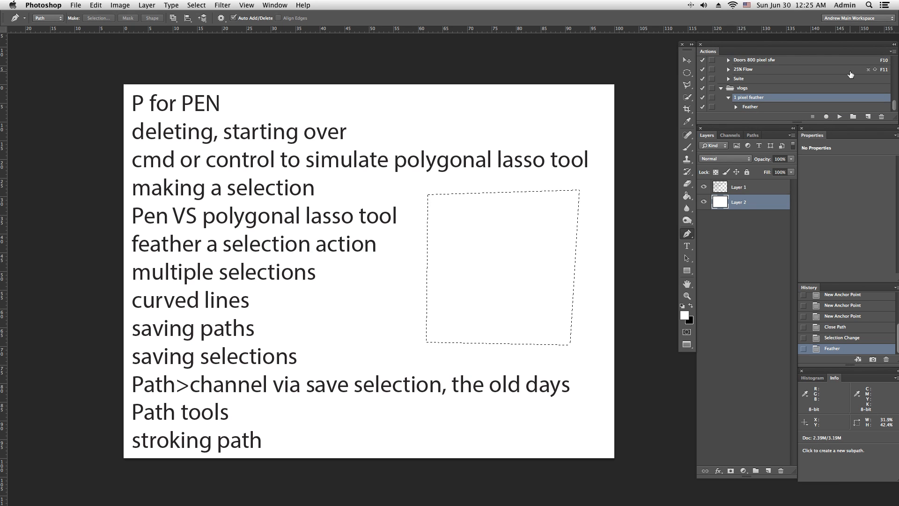
Examine the function key choices in the 1 pixel feather action's options, and cancel without assigning one
click(893, 52)
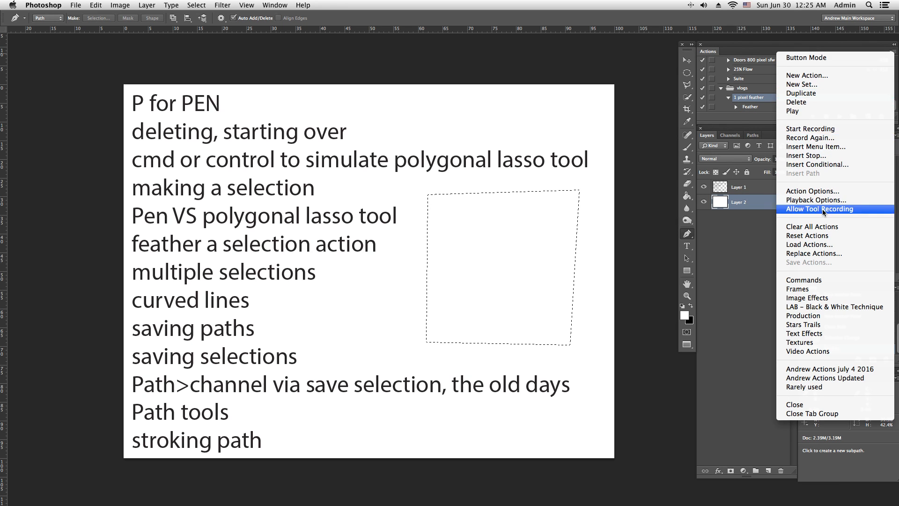
click(829, 192)
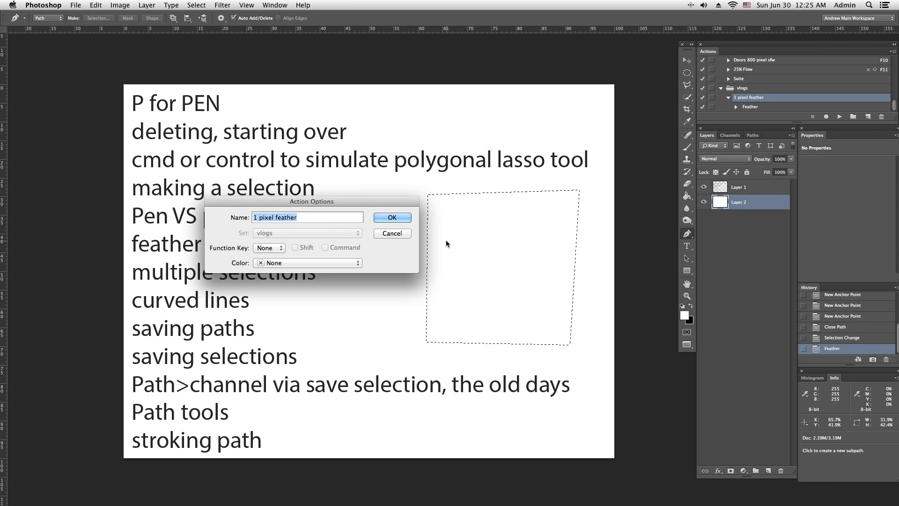
click(276, 247)
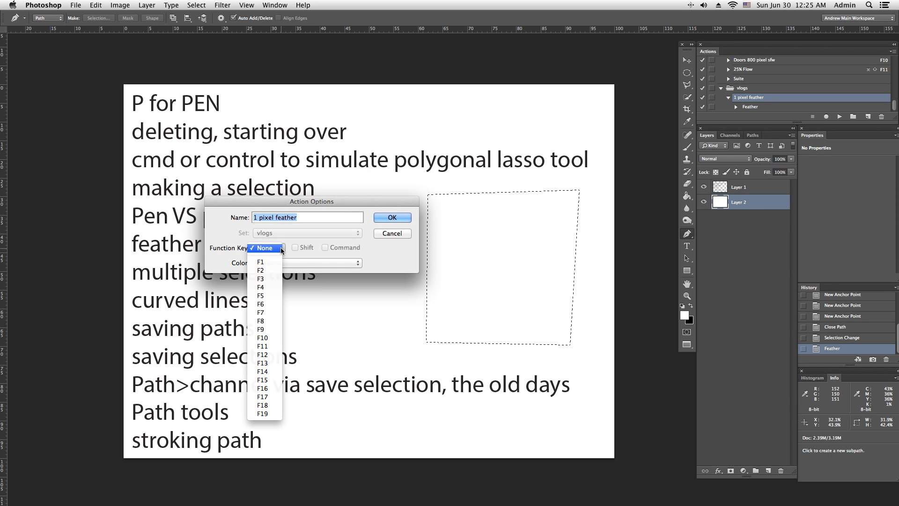
click(386, 252)
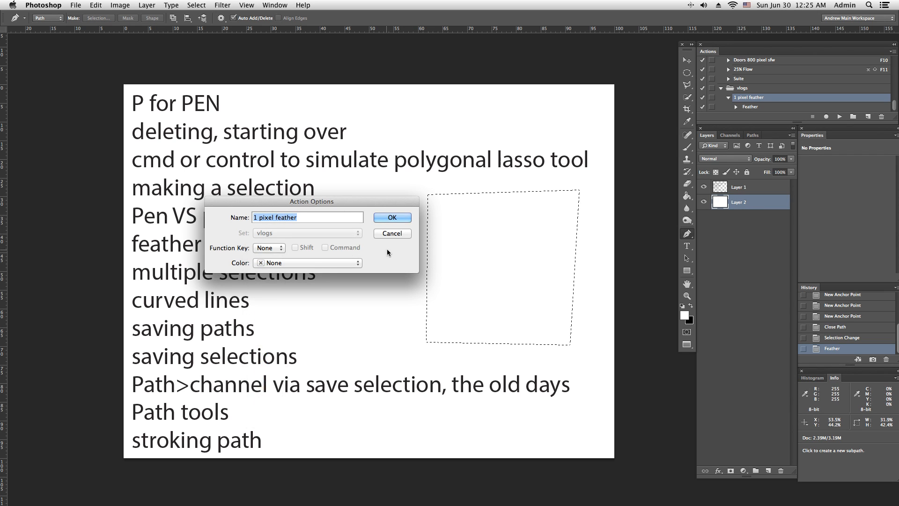
click(404, 234)
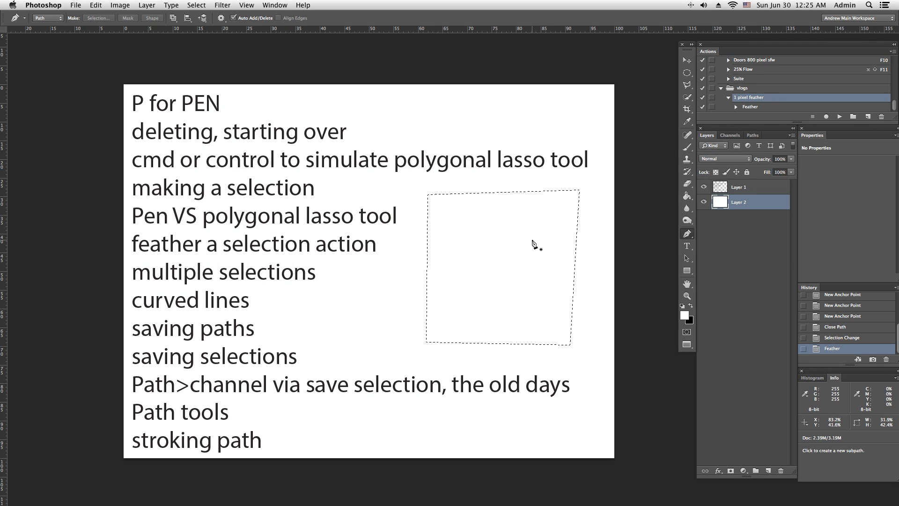
Replace the feathered selection with one made from a smaller closed four-point Pen path with a curved upper-right corner, about 25% by 24% of the canvas
key(super+d)
click(455, 209)
click(443, 296)
click(555, 284)
drag(562, 217, 572, 221)
click(456, 210)
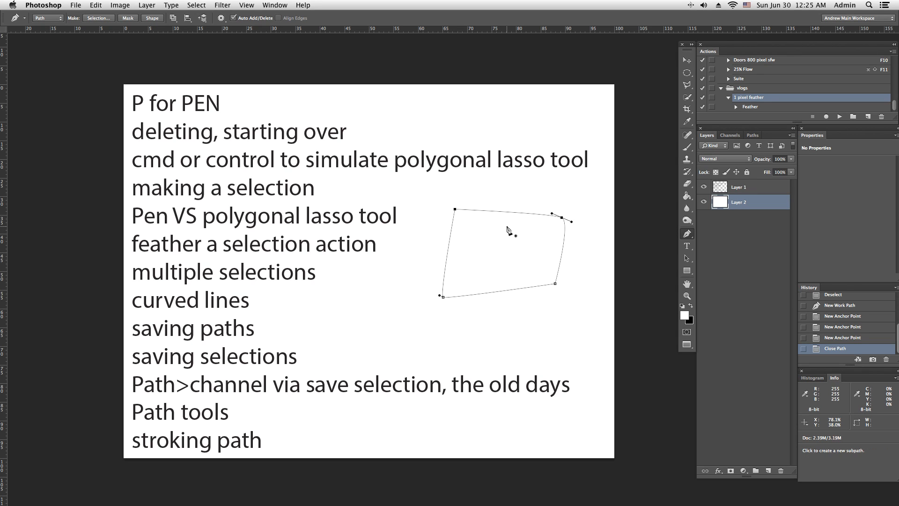
key(ctrl+Return)
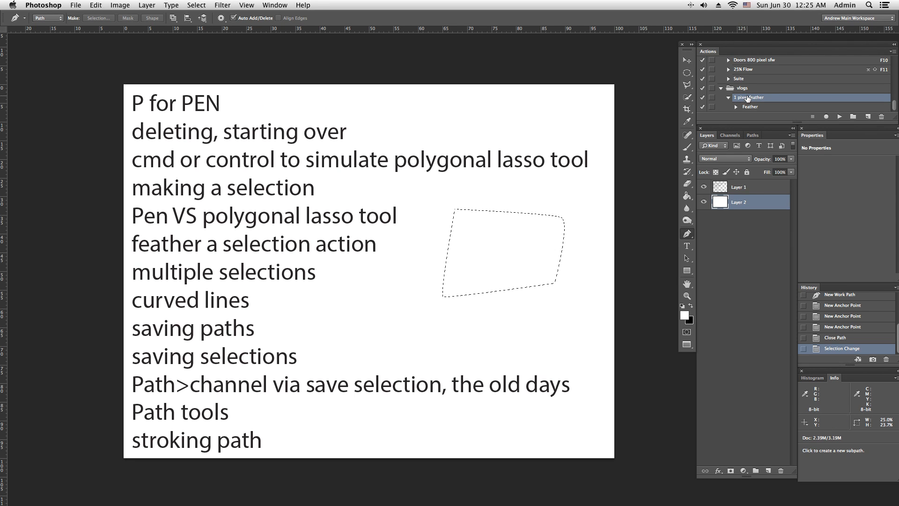
Play the 1 pixel feather action on the new selection with the whole selection in close view
key(ctrl+plus)
key(ctrl+plus)
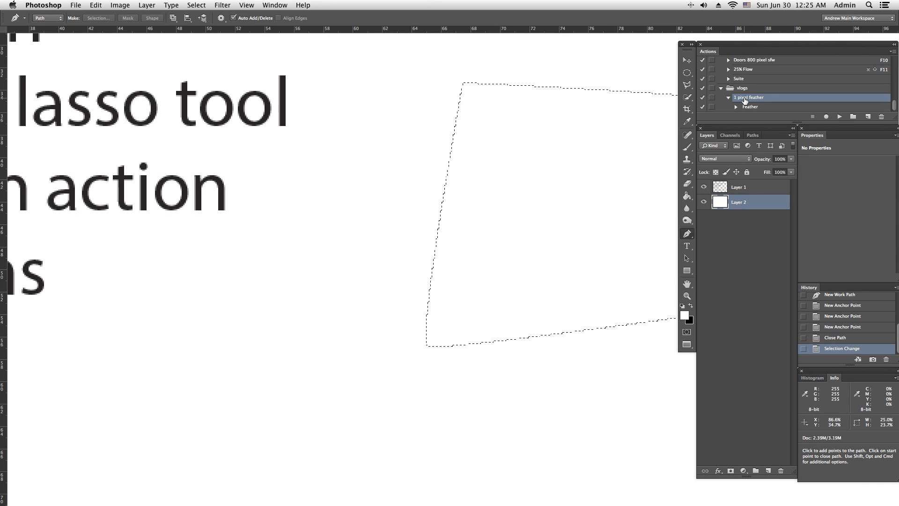
drag(602, 124, 401, 187)
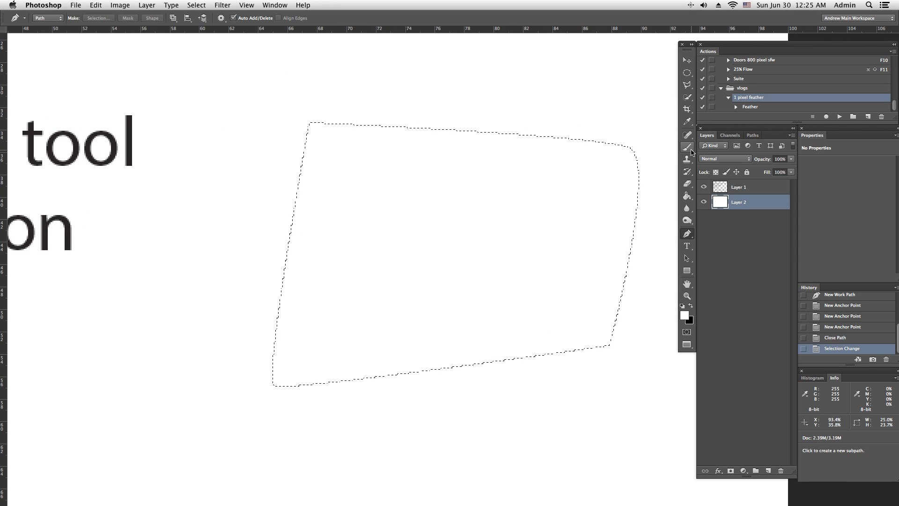
click(839, 117)
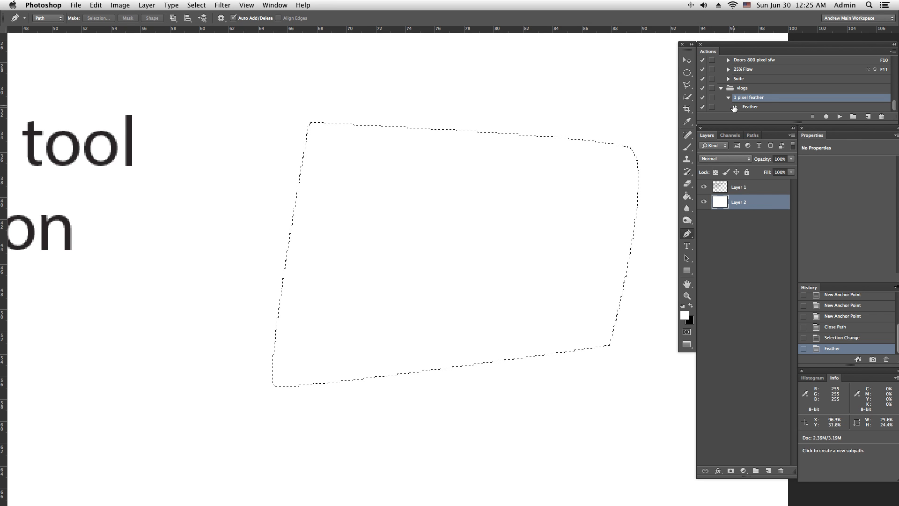
Check the feather radius recorded in the 1 pixel feather action and deselect the feathered selection
scroll(775, 111, down, 1)
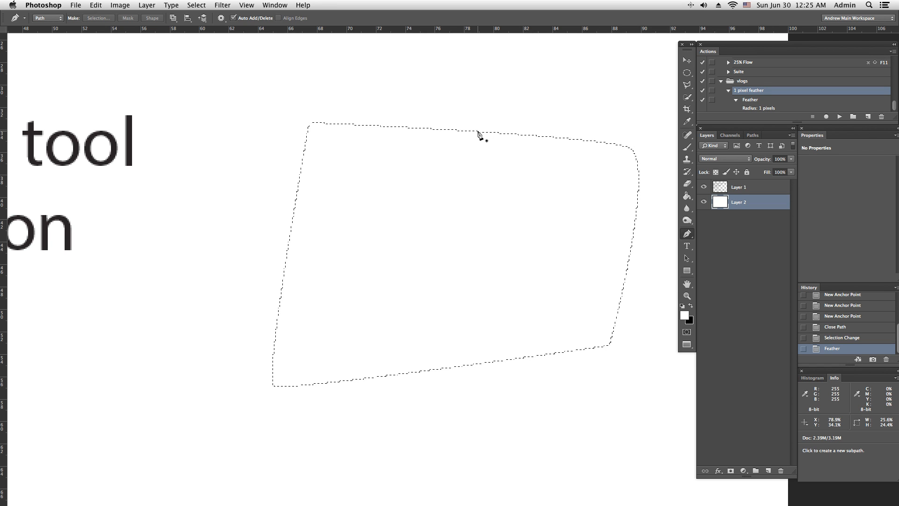
key(super+d)
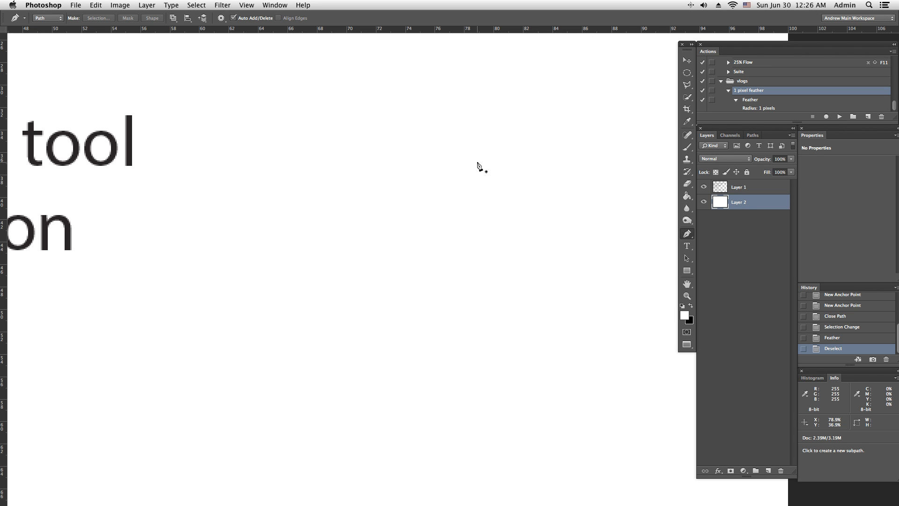
key(super+minus)
key(super+minus)
drag(480, 216, 371, 194)
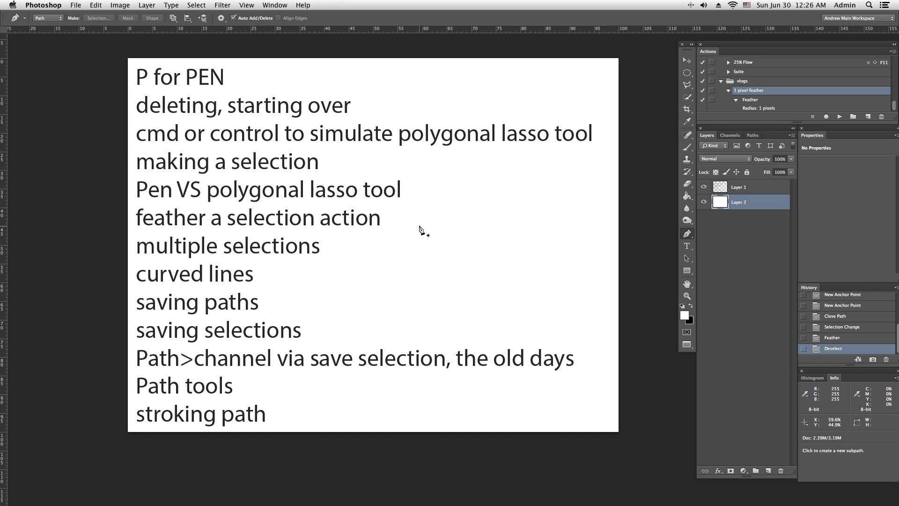
Draw a narrow closed four-point Pen path, about 3% by 46% of the canvas, beside the text and start a second path next to it
click(416, 164)
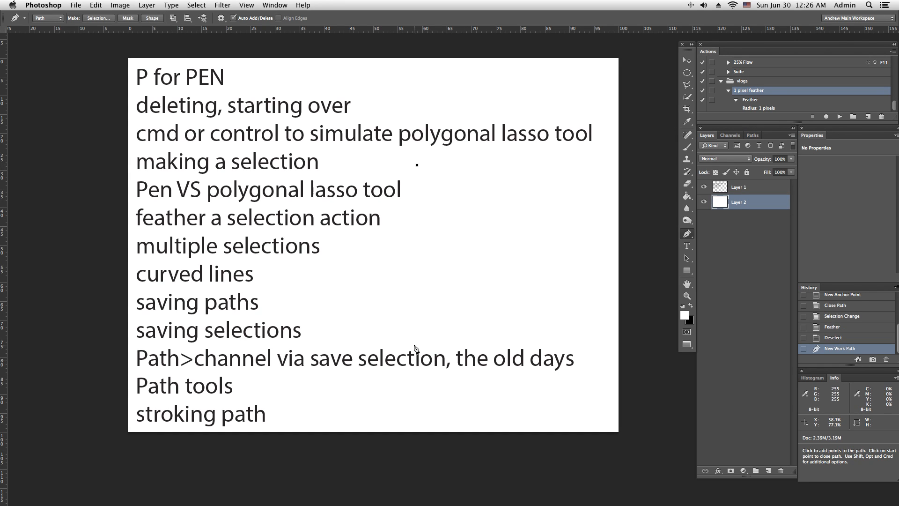
click(420, 337)
click(433, 337)
click(428, 166)
click(417, 165)
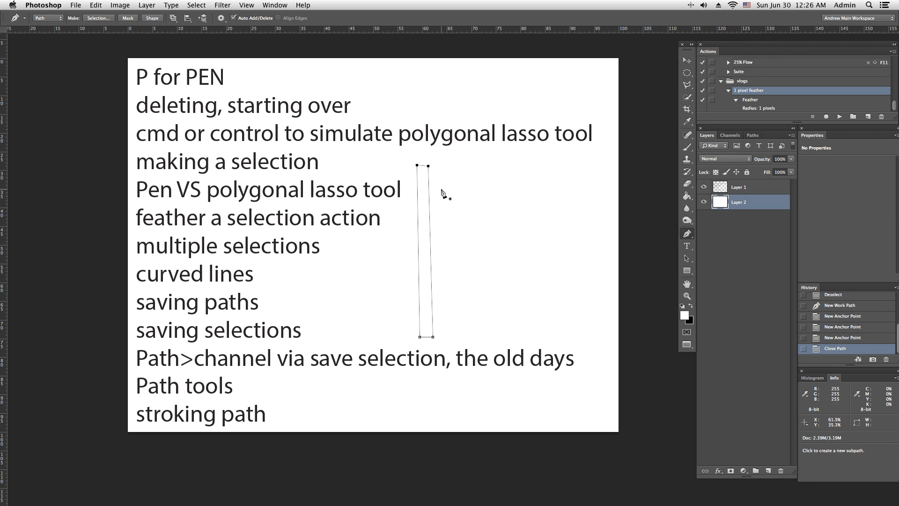
click(437, 167)
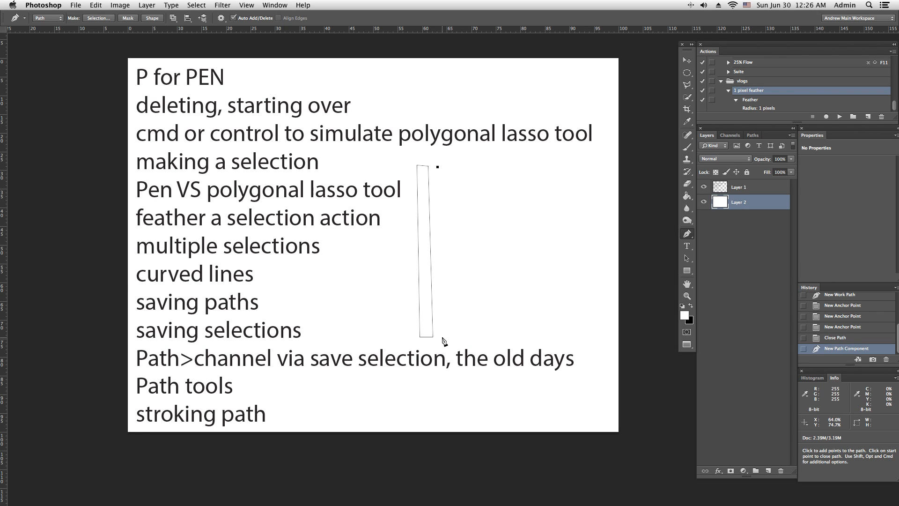
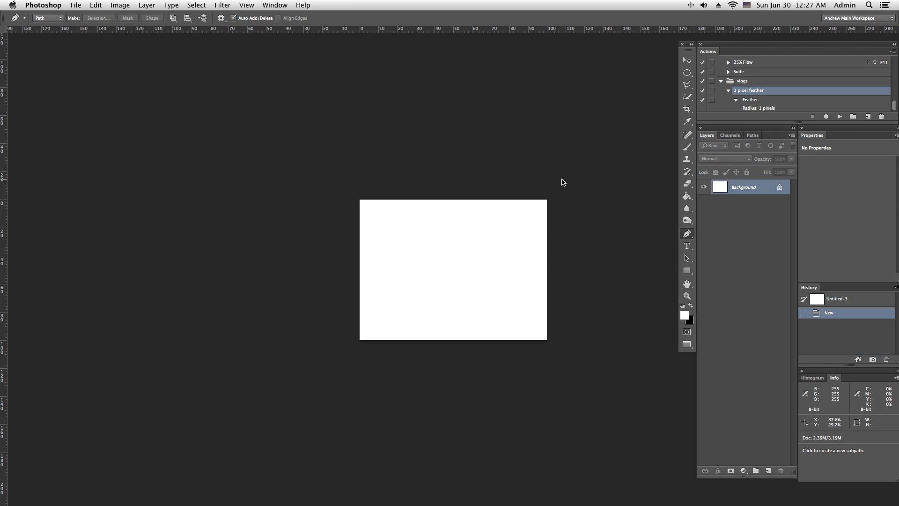
Draw a closed four-point Pen path about 29% by 37% of the canvas in the upper-left area of the blank Untitled-3 document
key(super+plus)
key(super+plus)
key(super+plus)
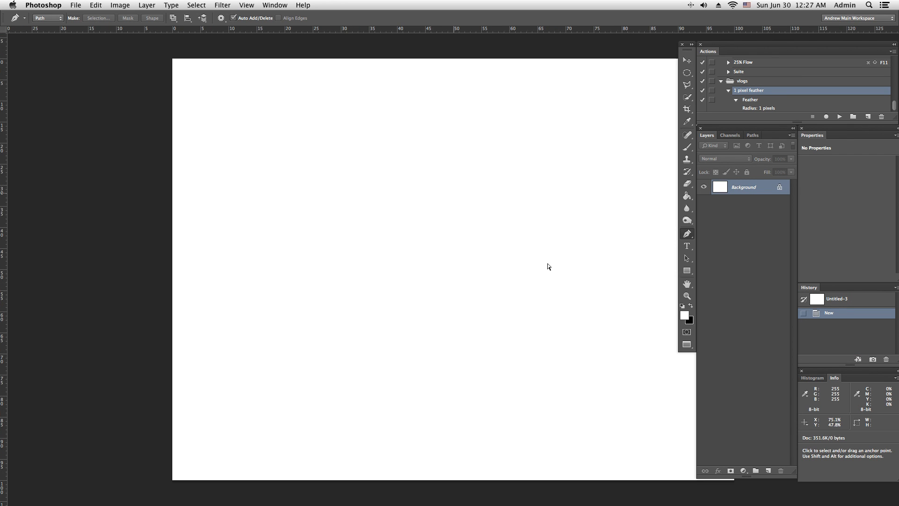
drag(552, 199, 458, 206)
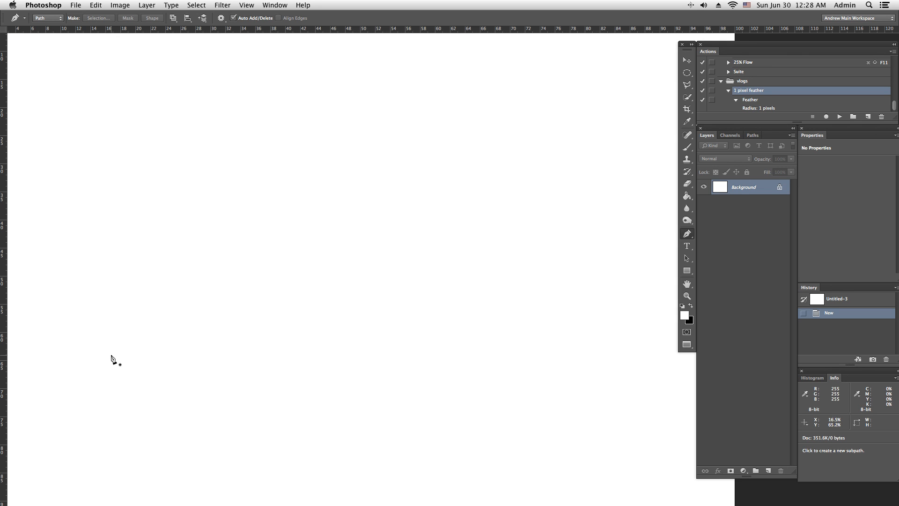
click(62, 62)
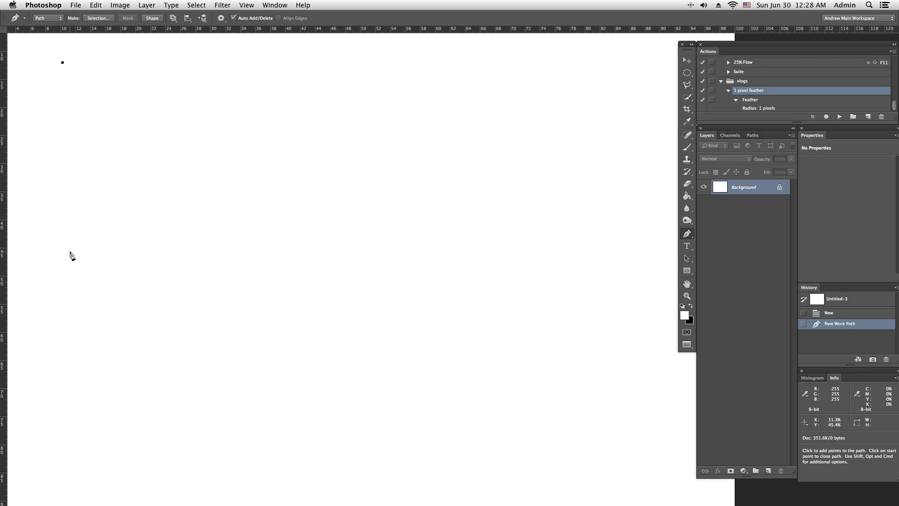
click(70, 254)
click(277, 265)
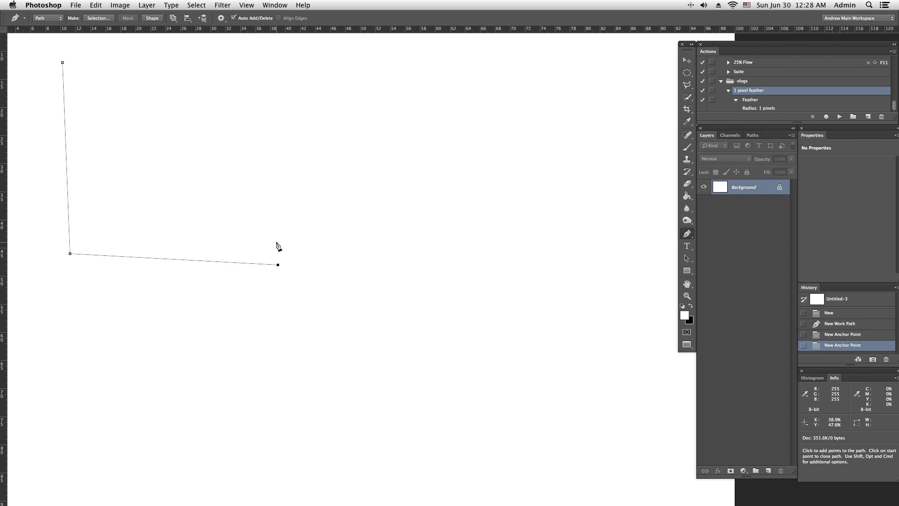
click(261, 59)
click(63, 62)
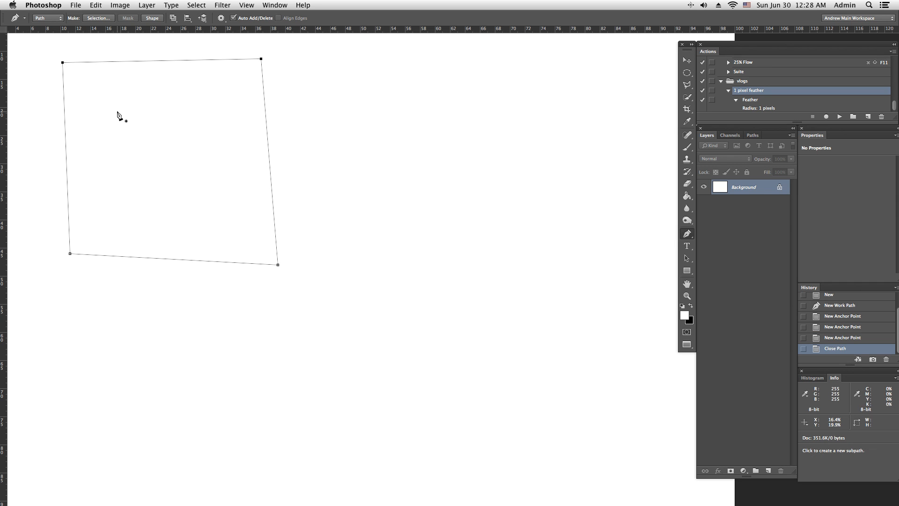
Try to play the Black Mask 4% White Brush action on the locked Background, stopping it each time
key(F1)
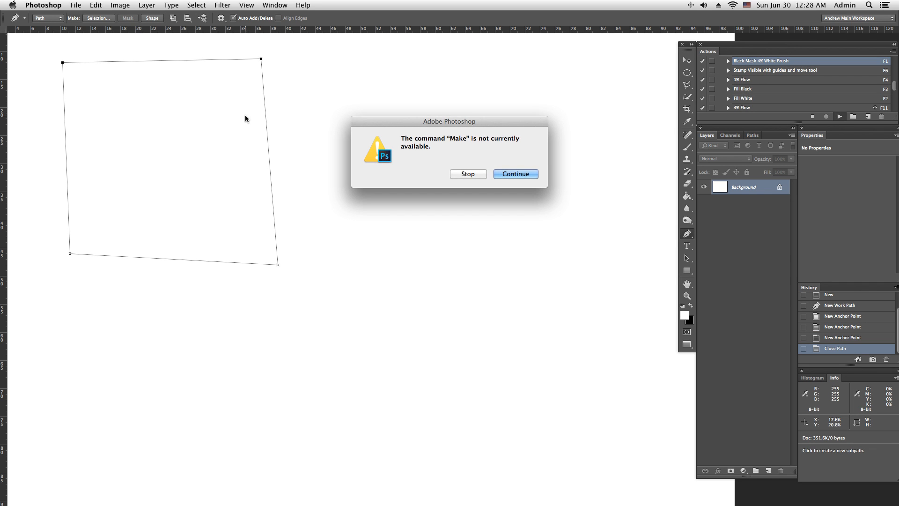
click(468, 174)
key(F1)
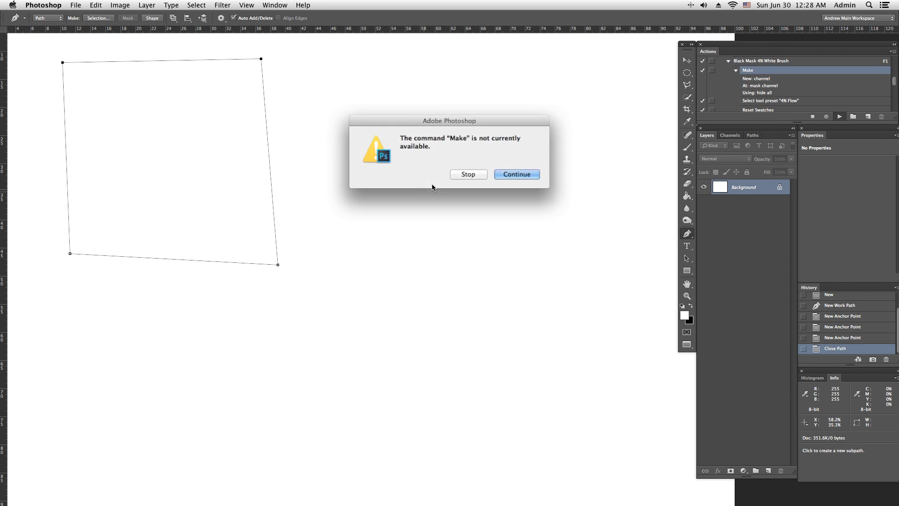
click(477, 175)
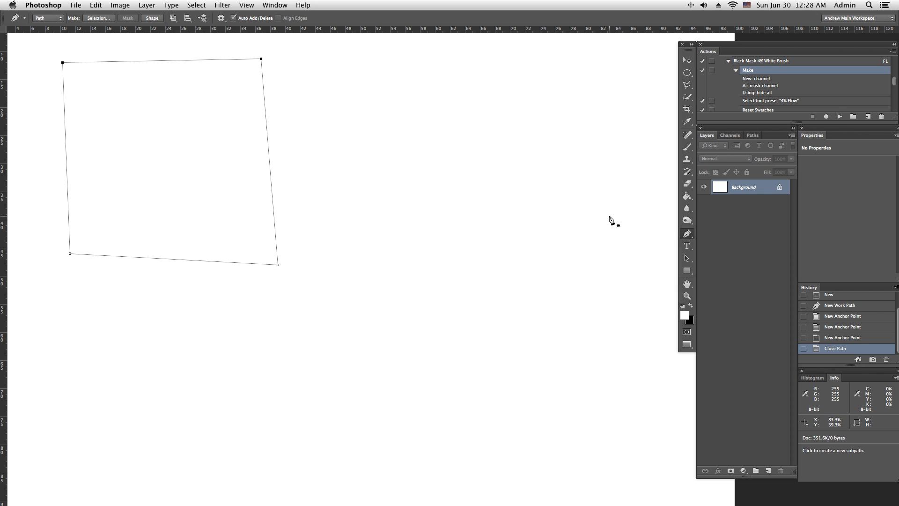
Convert the locked Background into a regular layer with the default name and dismiss the drawn path
double_click(749, 191)
click(532, 227)
key(Return)
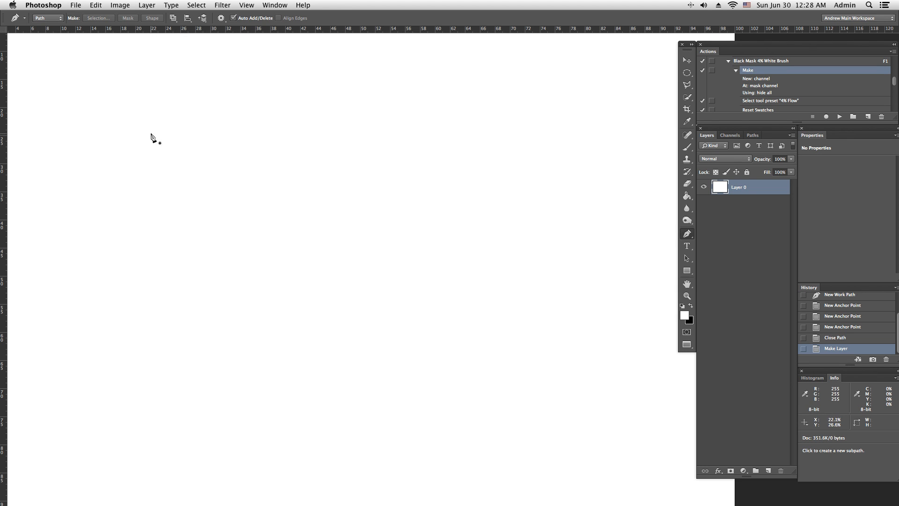
Start an open Pen path with a straight rising segment followed by a shallow curve ending about 46% across the canvas
click(122, 219)
click(216, 154)
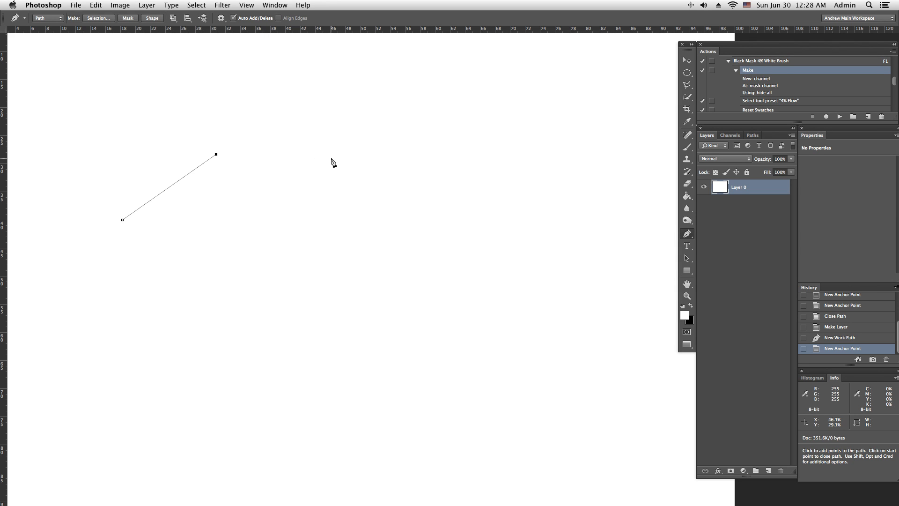
drag(332, 157, 392, 177)
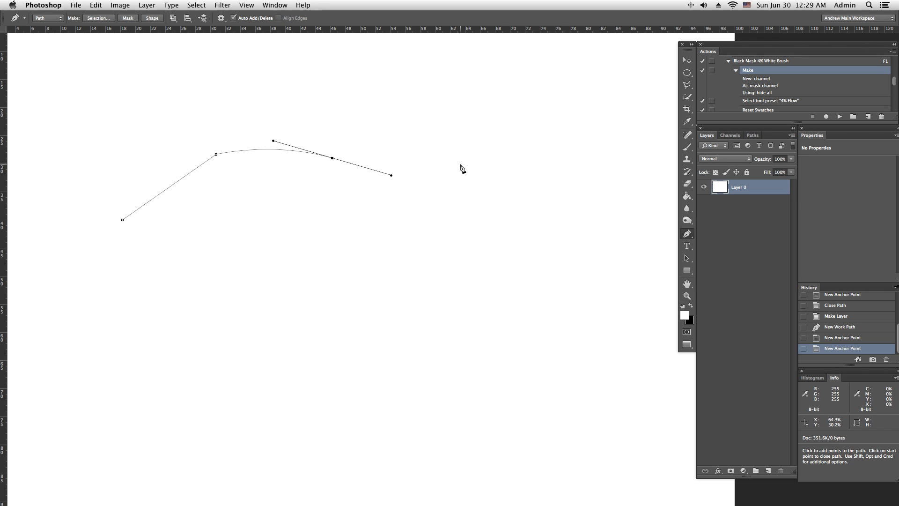
Remove the outgoing handle at the curve's end and extend the path with a straight segment about 34% of the canvas width
click(624, 169)
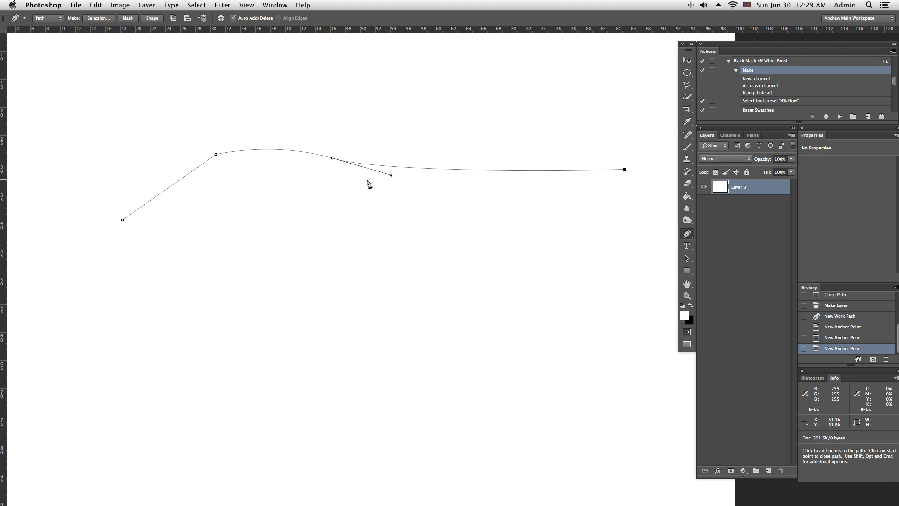
key(super+z)
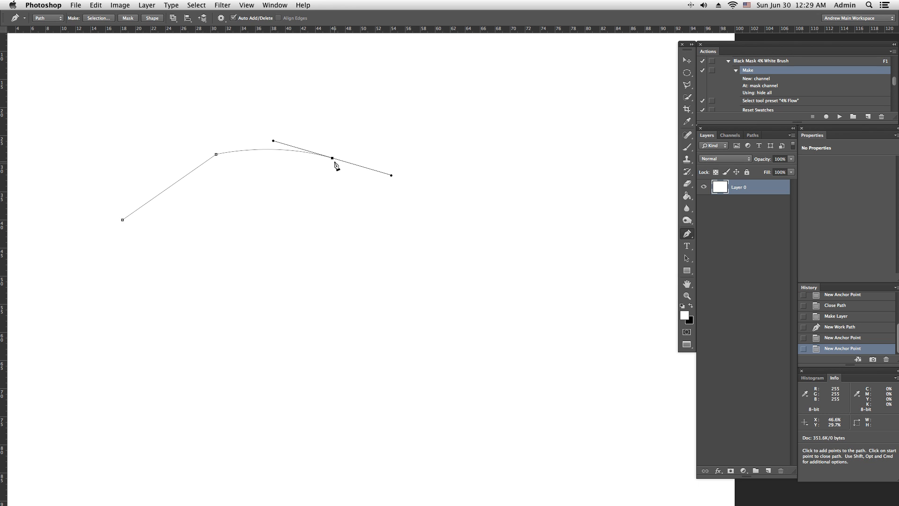
click(332, 159)
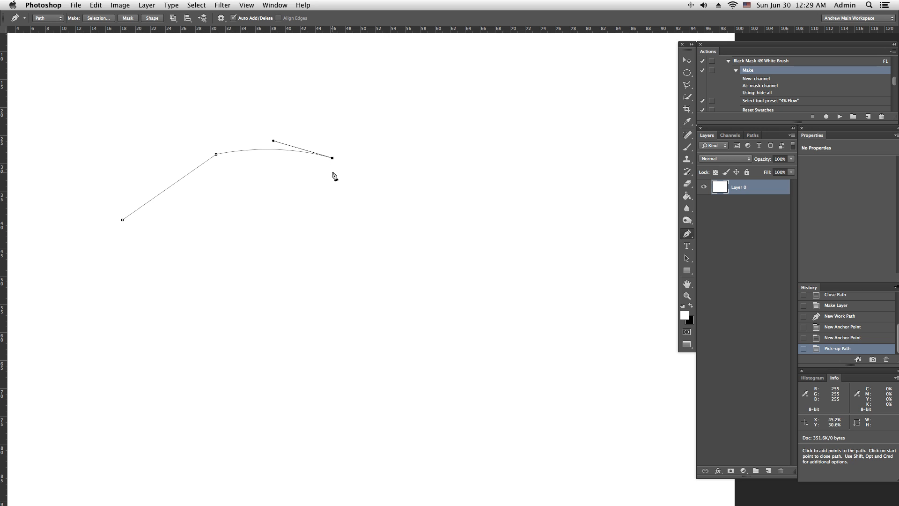
click(587, 168)
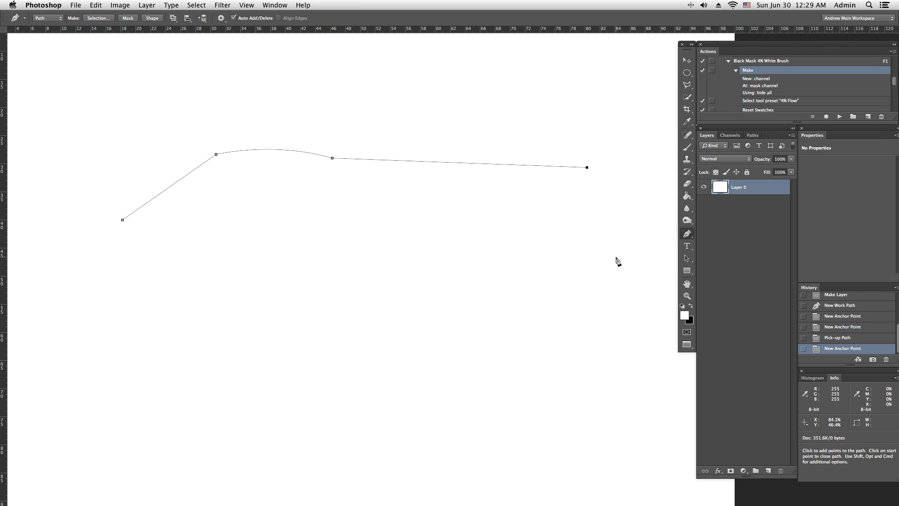
Add a rounded upper-right corner without an outgoing handle, followed by a straight downward segment about 19% of the canvas height
drag(598, 244, 585, 326)
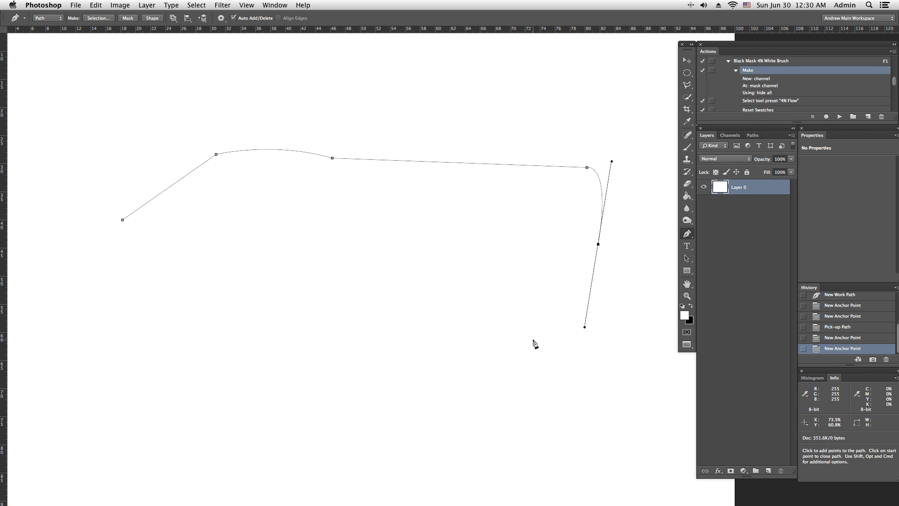
click(598, 244)
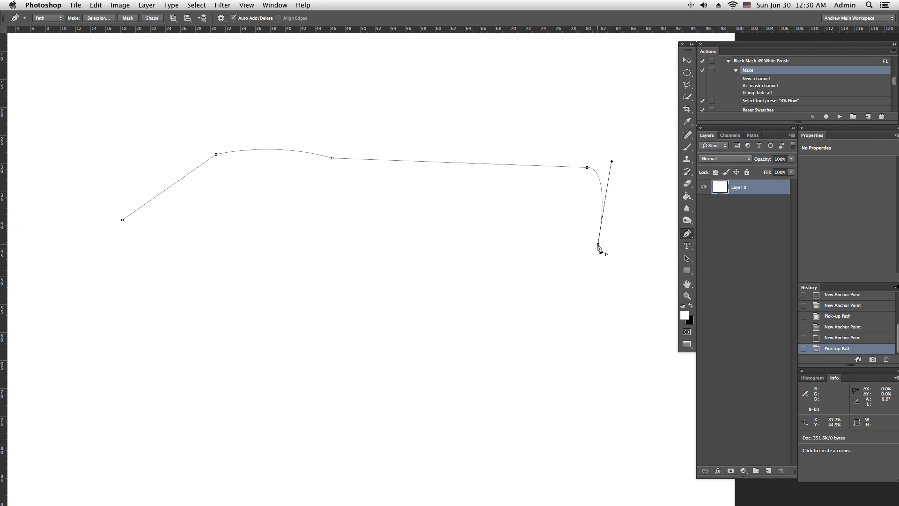
click(579, 349)
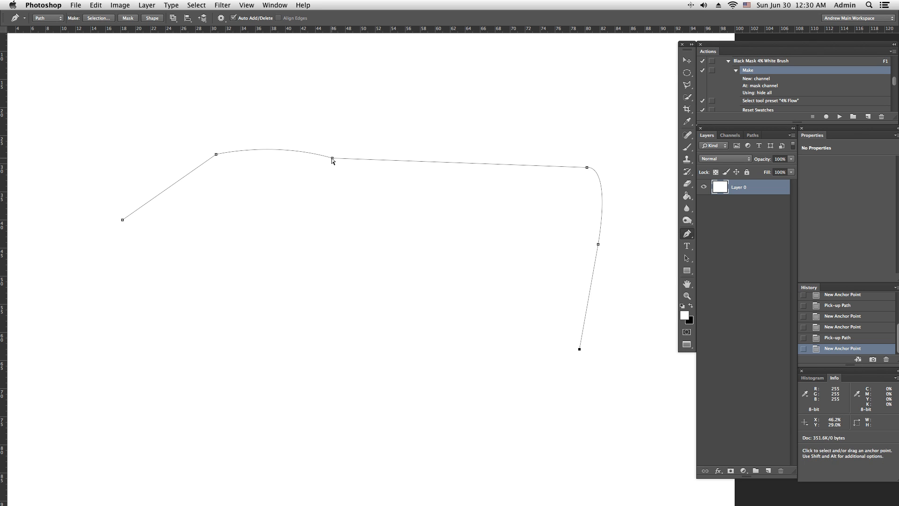
Slightly reposition the anchor points at the end of the top curve and at both ends of the rounded upper-right corner
mouse_move(333, 159)
mouse_down()
mouse_move(342, 142)
mouse_move(328, 163)
mouse_move(337, 159)
mouse_up()
mouse_move(588, 170)
mouse_down()
mouse_move(587, 156)
mouse_move(577, 173)
mouse_up()
drag(598, 244, 594, 243)
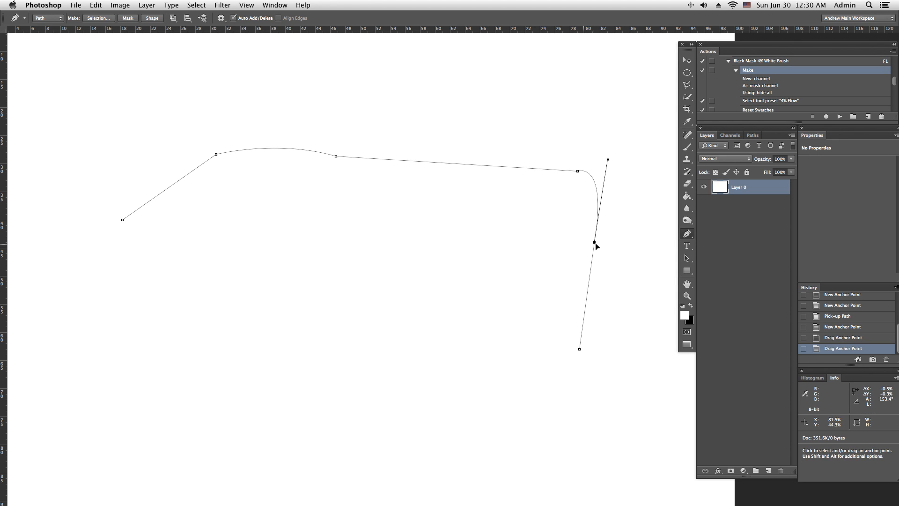
Add a rounded lower-right corner without an outgoing handle, followed by a straight bottom segment about 24% of the canvas width
drag(514, 404, 463, 402)
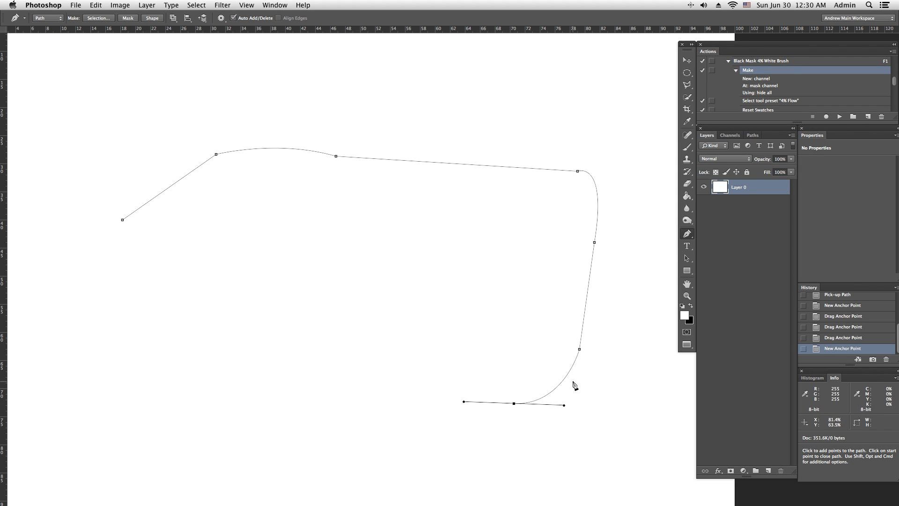
click(514, 403)
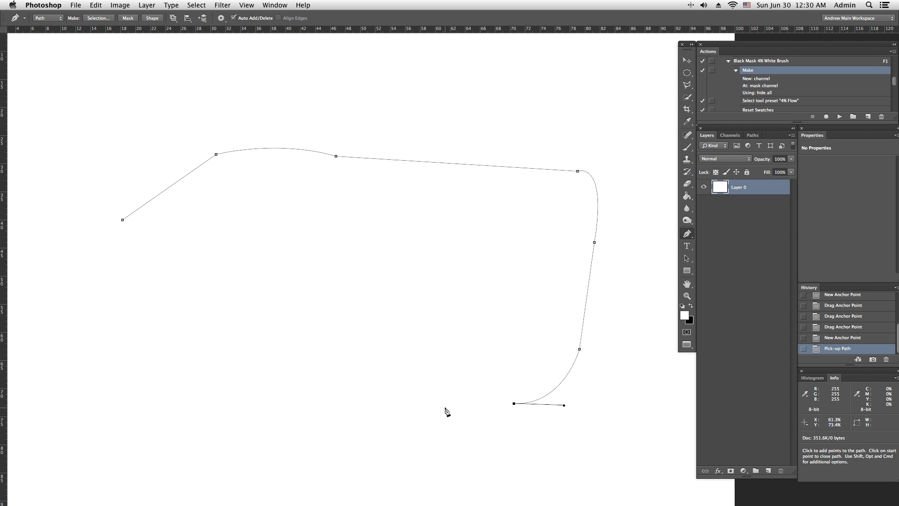
click(332, 406)
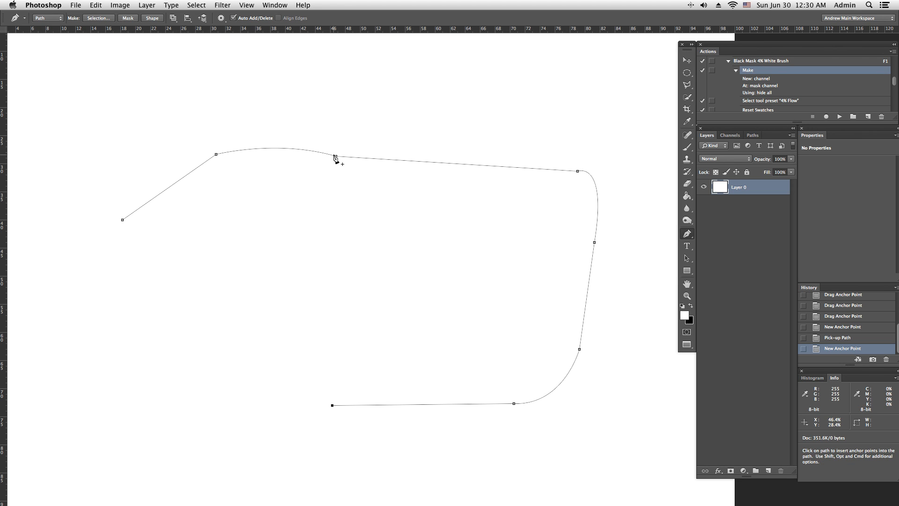
Shift the anchor point at the end of the top curve slightly to the right, and dismiss the path
mouse_move(336, 157)
mouse_down()
mouse_move(337, 146)
mouse_move(353, 185)
mouse_move(354, 95)
mouse_move(354, 161)
mouse_up()
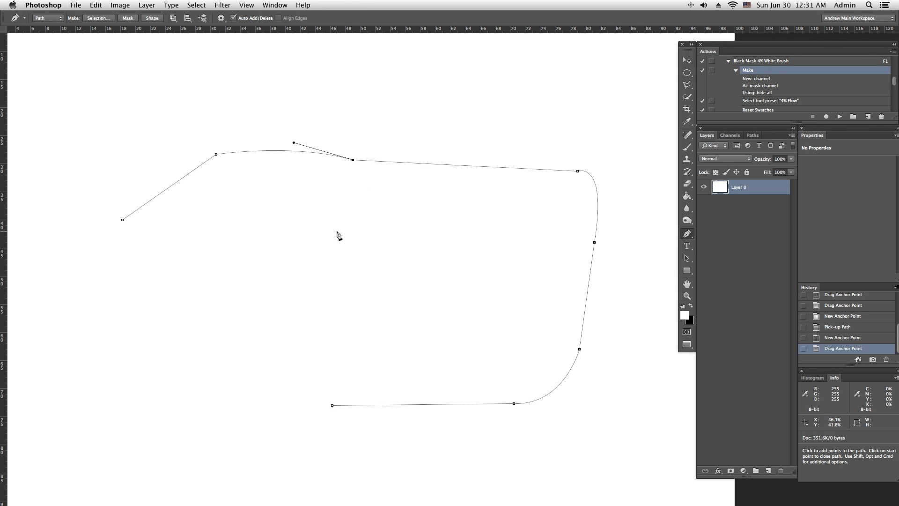
key(Escape)
key(Escape)
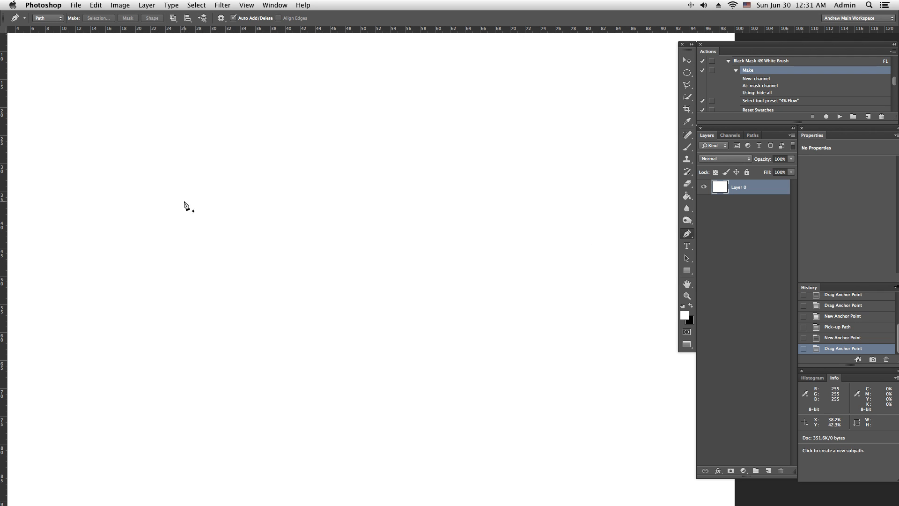
Switch to the Untitled-1 document containing the list of Pen tool topics
click(266, 4)
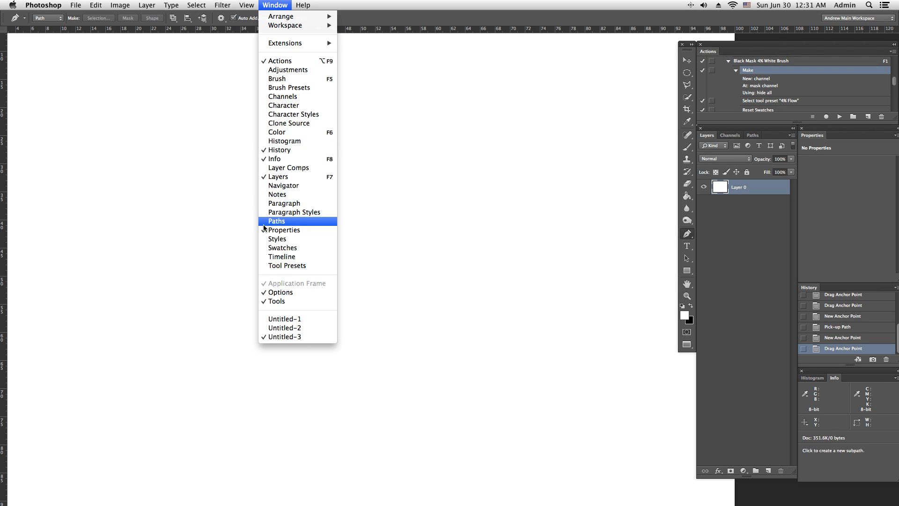
click(282, 329)
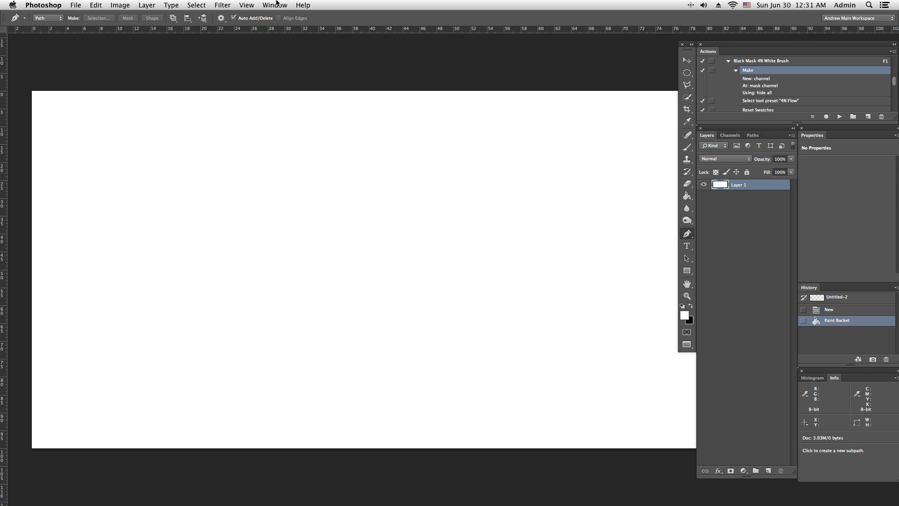
click(279, 4)
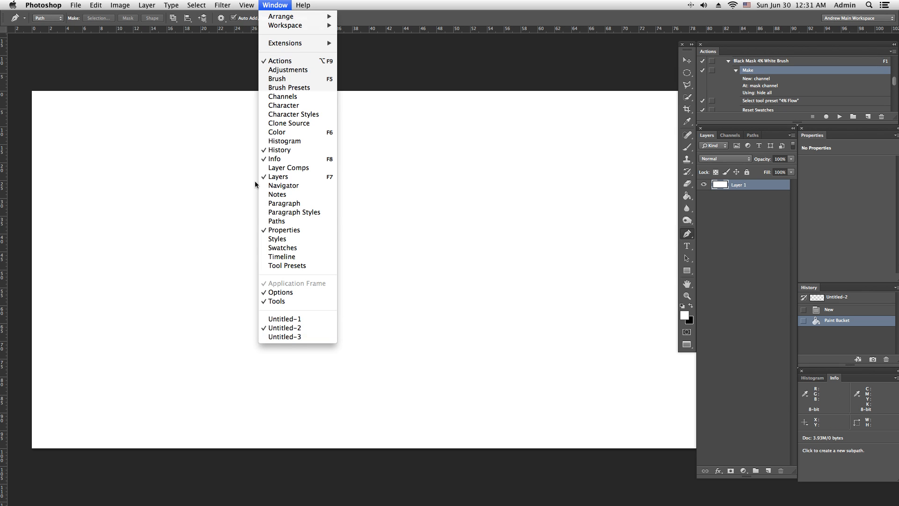
click(291, 320)
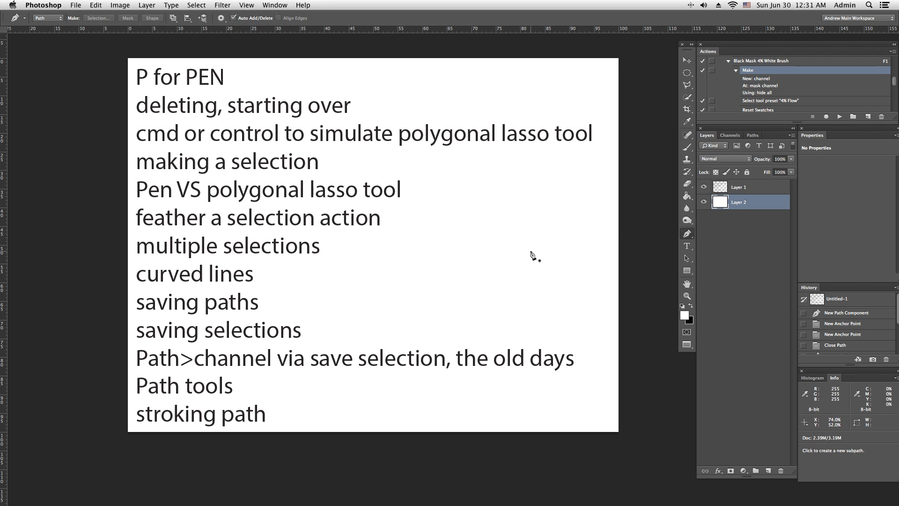
View the topic list document's channels and paths, and switch to the blank Untitled-3 document
click(730, 136)
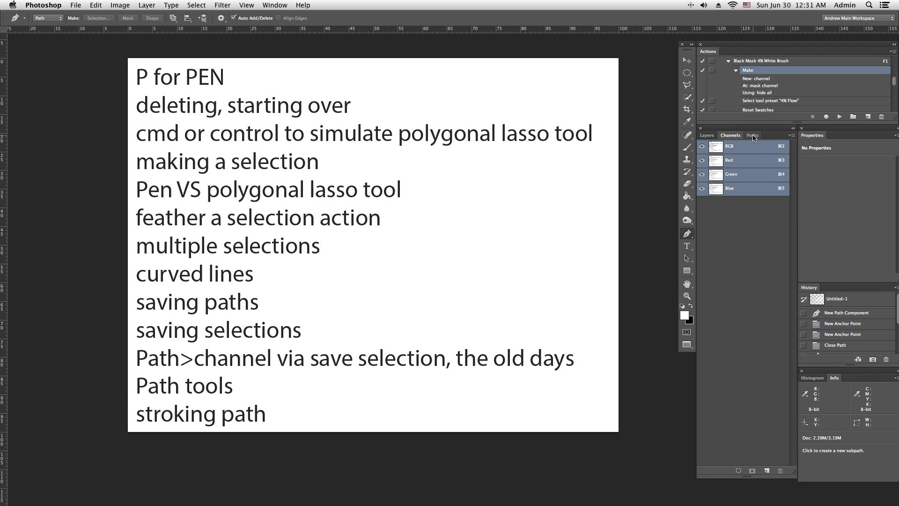
click(753, 136)
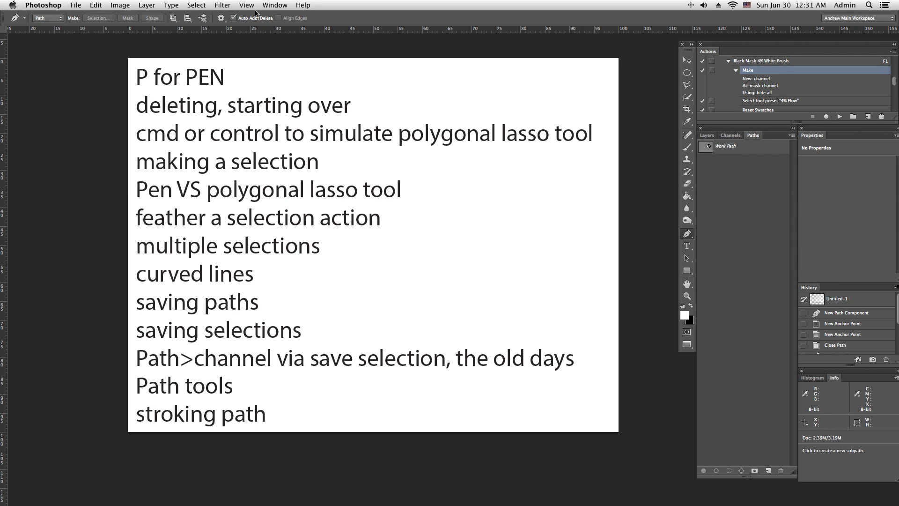
click(273, 3)
click(286, 337)
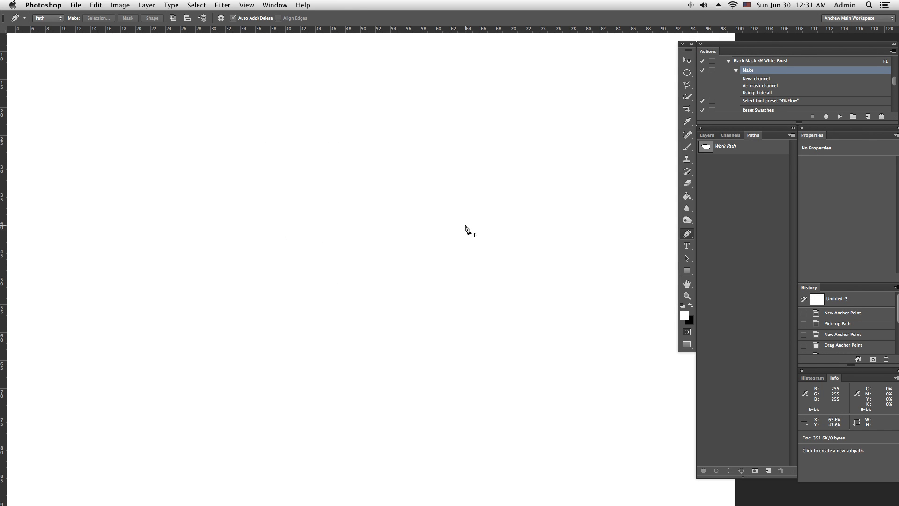
key(super+minus)
key(super+minus)
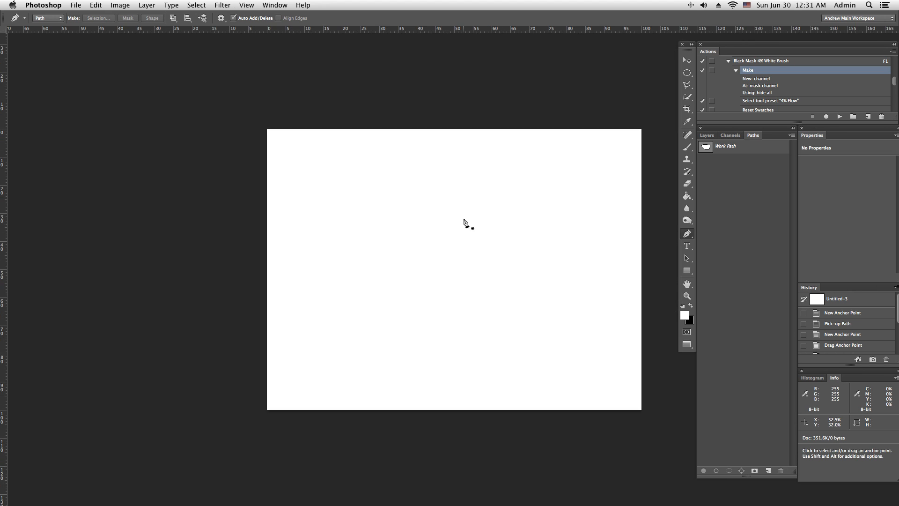
drag(515, 214, 373, 161)
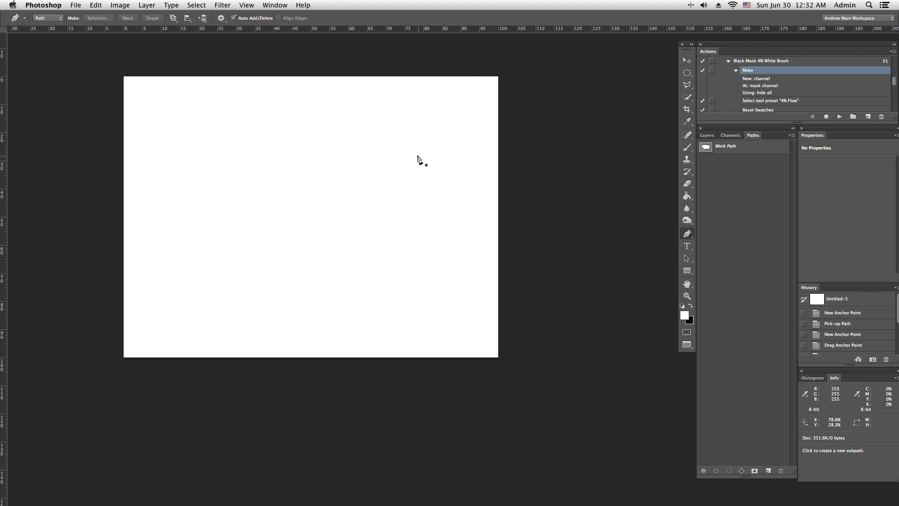
Create a new RGB document of 1800 by 763 pixels at 300 pixels/inch with white background contents
click(75, 5)
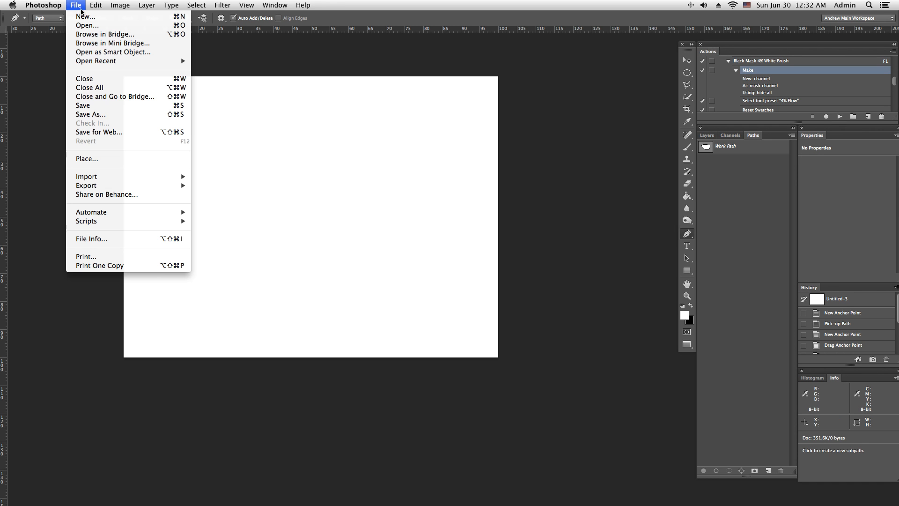
click(89, 17)
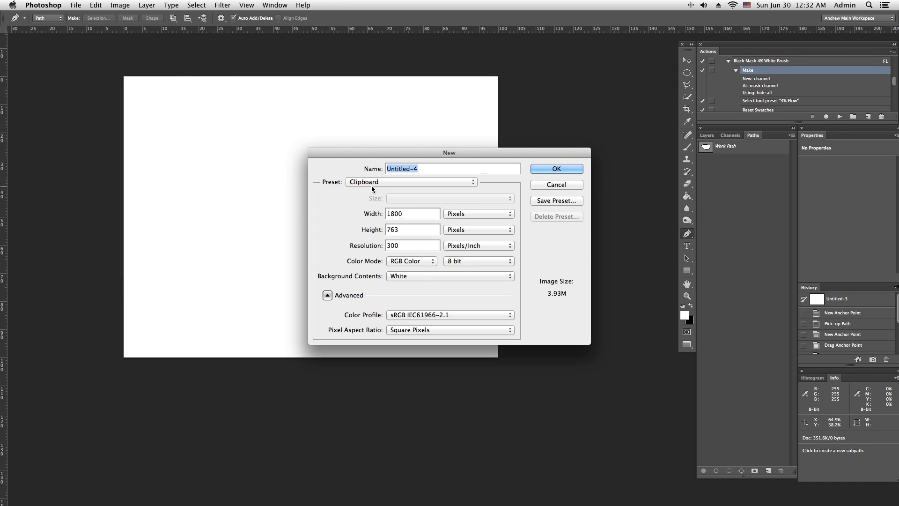
click(562, 170)
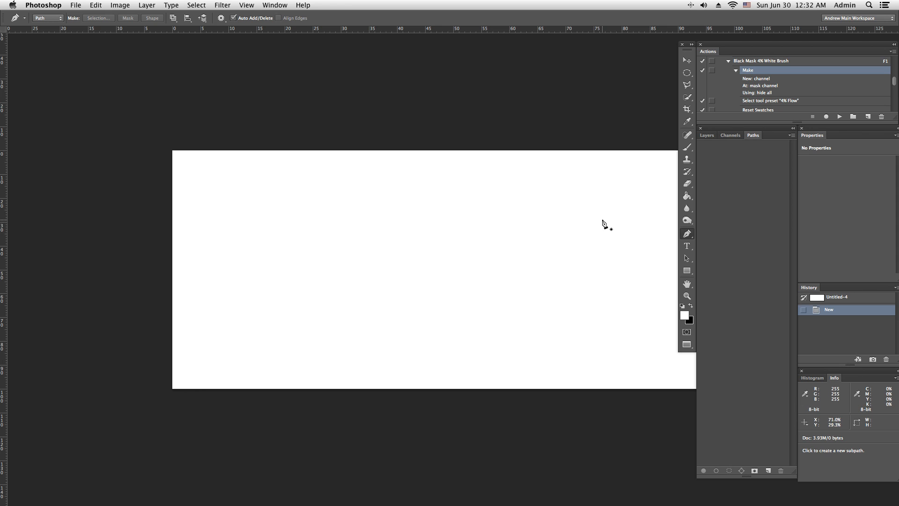
drag(594, 223, 470, 187)
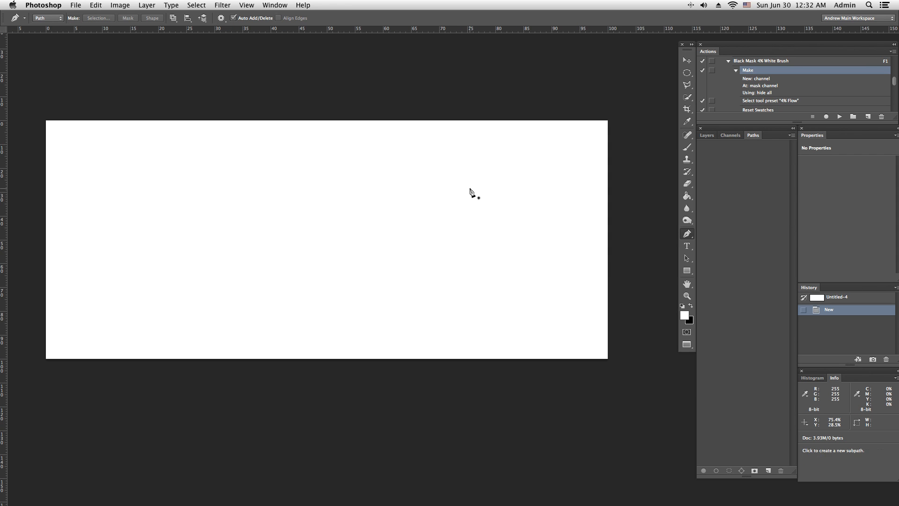
key(super+equal)
key(super+equal)
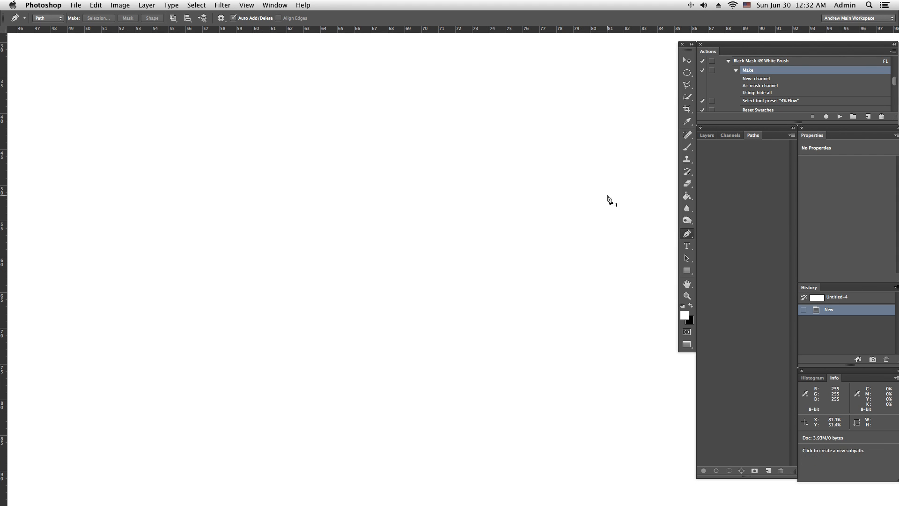
Examine the new document's layers, channels and paths in turn, finishing with the paths list displayed
click(706, 136)
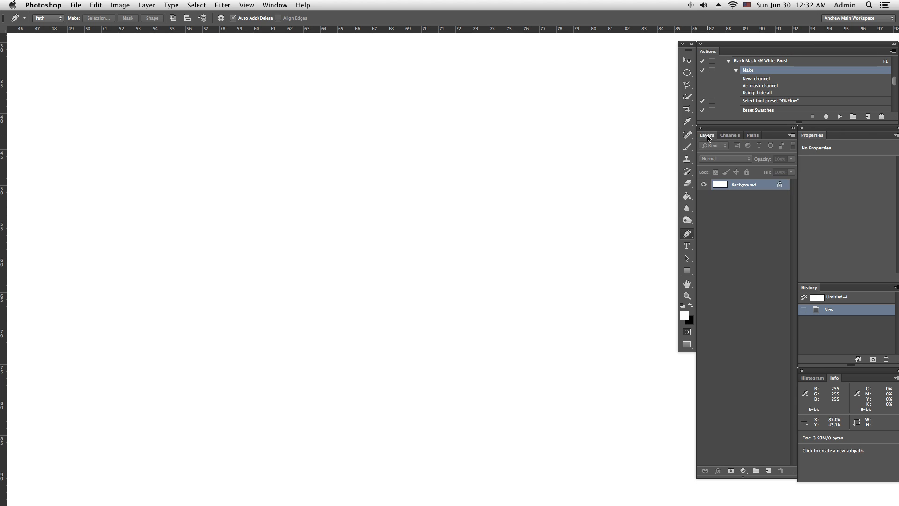
click(730, 137)
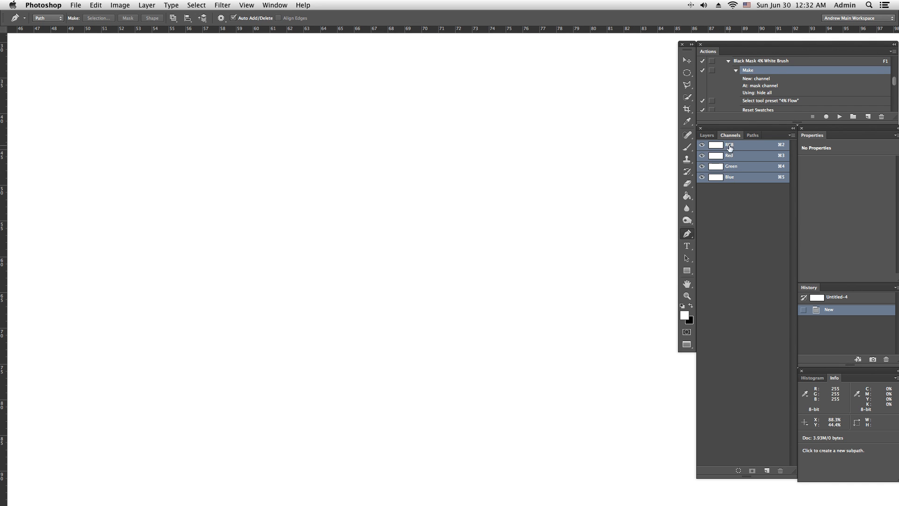
click(706, 135)
click(731, 135)
click(753, 135)
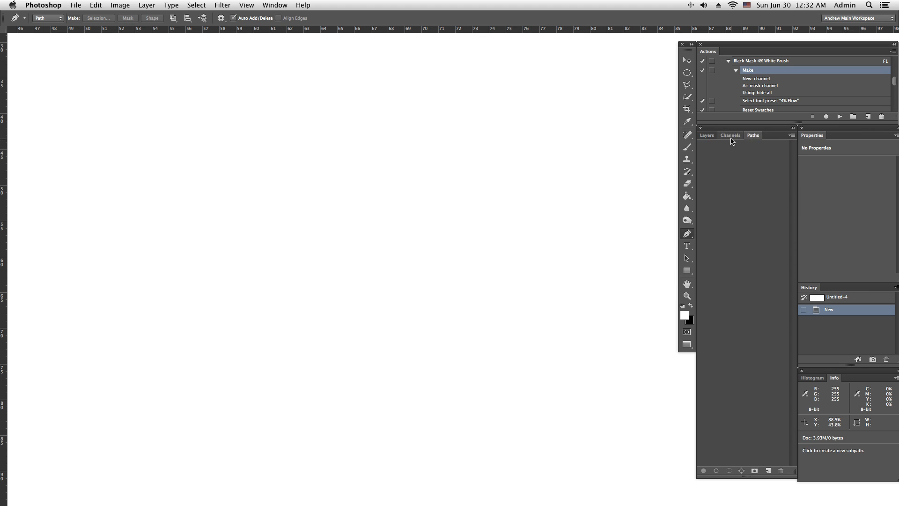
click(706, 135)
click(730, 135)
click(753, 135)
click(707, 136)
click(753, 135)
Draw a closed nine-point U-shaped path with straight segments, about 75% of the canvas width, using the Pen tool
key(super+0)
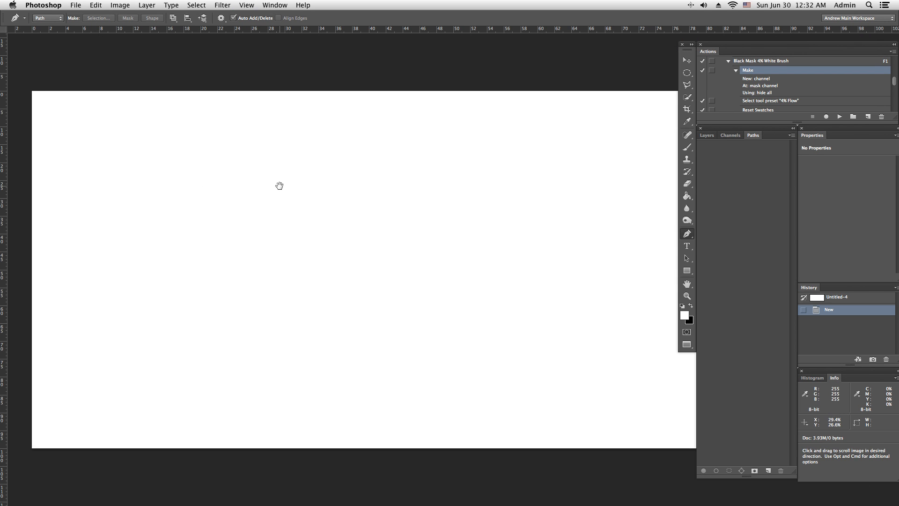
drag(539, 189, 434, 177)
key(super+minus)
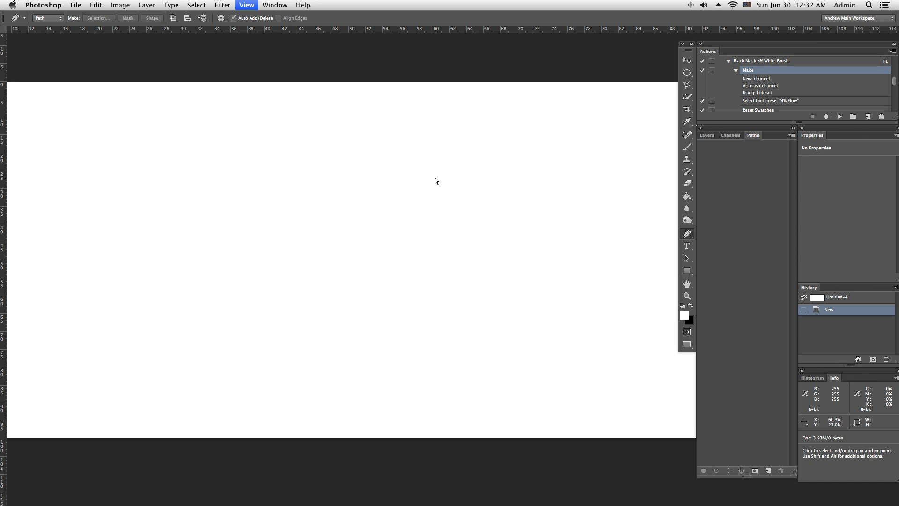
key(super+equal)
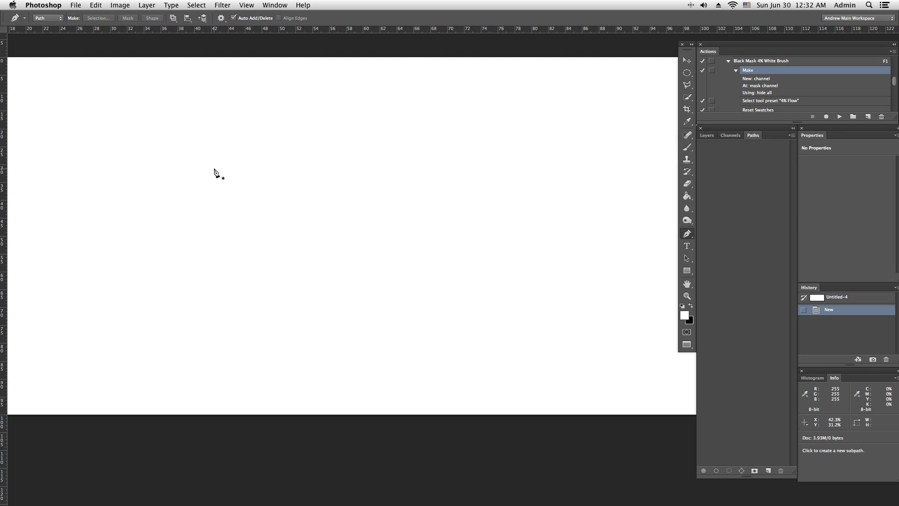
click(20, 74)
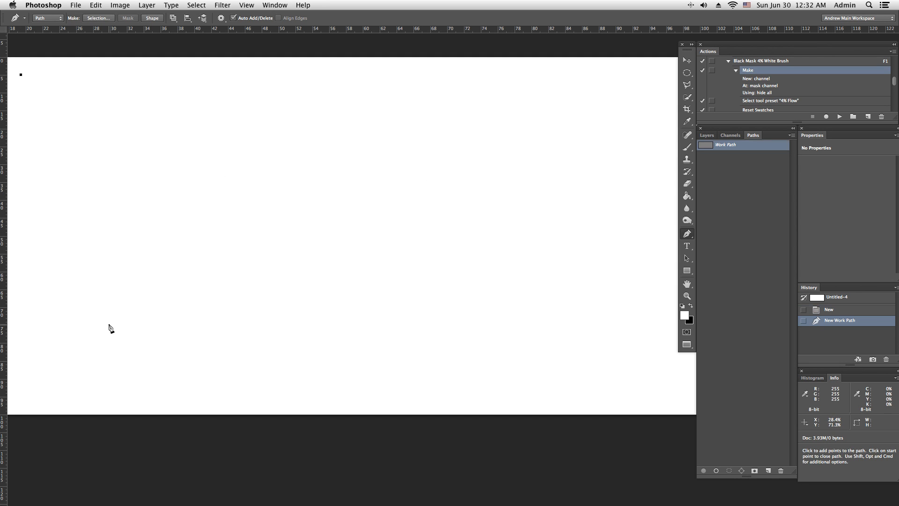
click(100, 377)
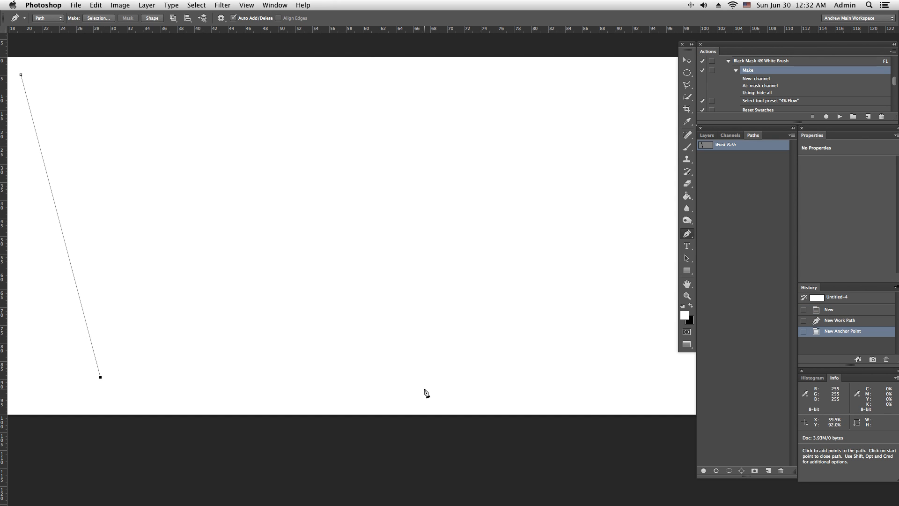
click(574, 398)
click(621, 308)
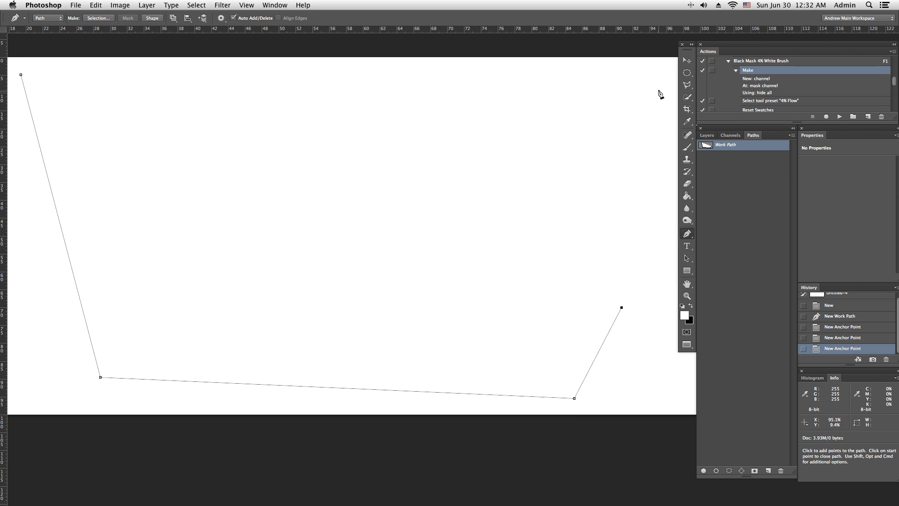
click(649, 66)
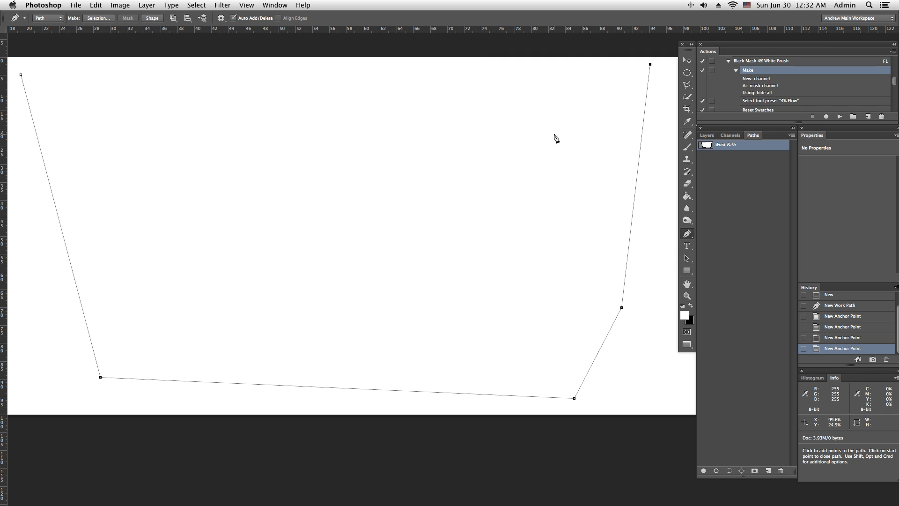
click(446, 286)
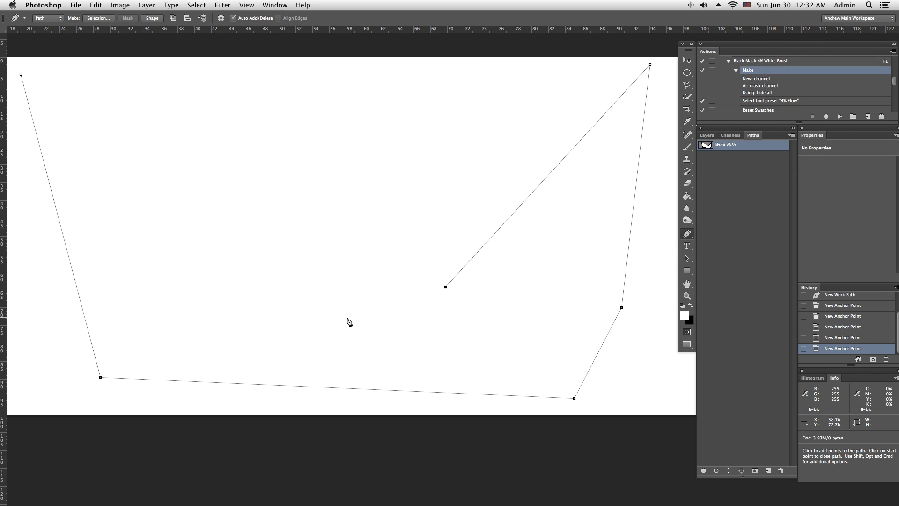
click(279, 320)
click(160, 219)
click(95, 77)
click(21, 75)
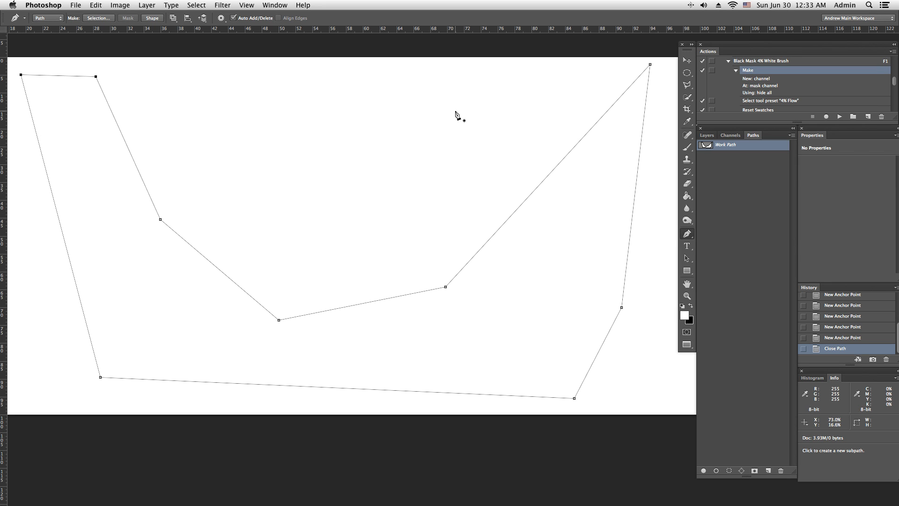
Add a closed four-sided straight path about 15% of the canvas width between the U's arms, and dismiss the work path
click(324, 98)
click(329, 212)
click(452, 148)
click(395, 82)
click(325, 98)
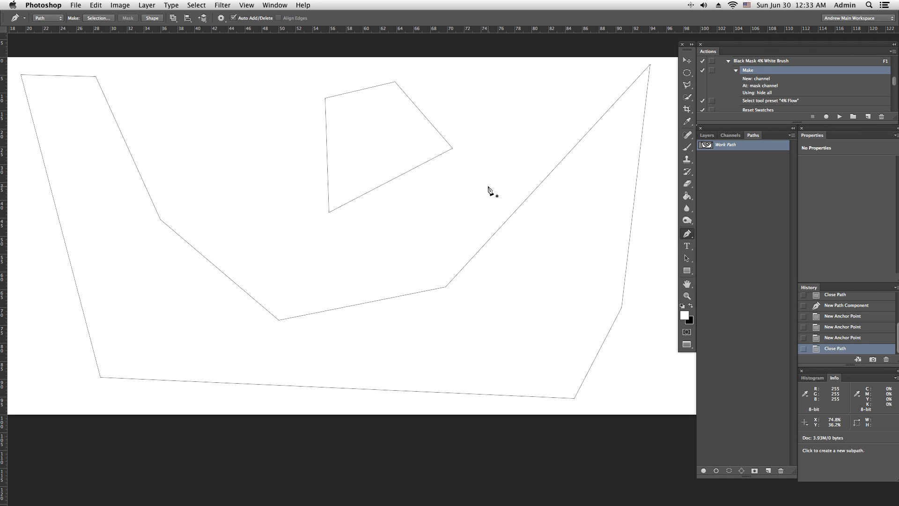
key(Return)
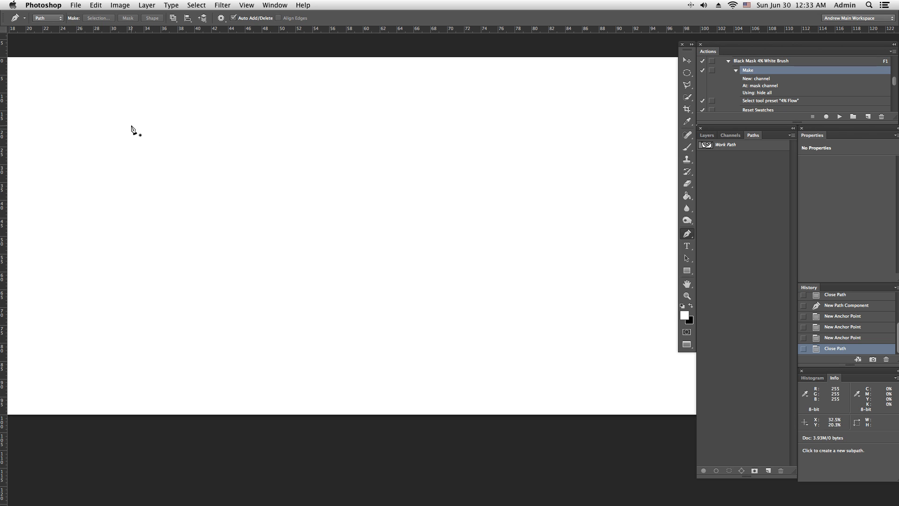
Draw a new closed four-point path about 69% of the canvas width with a curved upper-right corner, and dismiss it
click(30, 74)
click(133, 385)
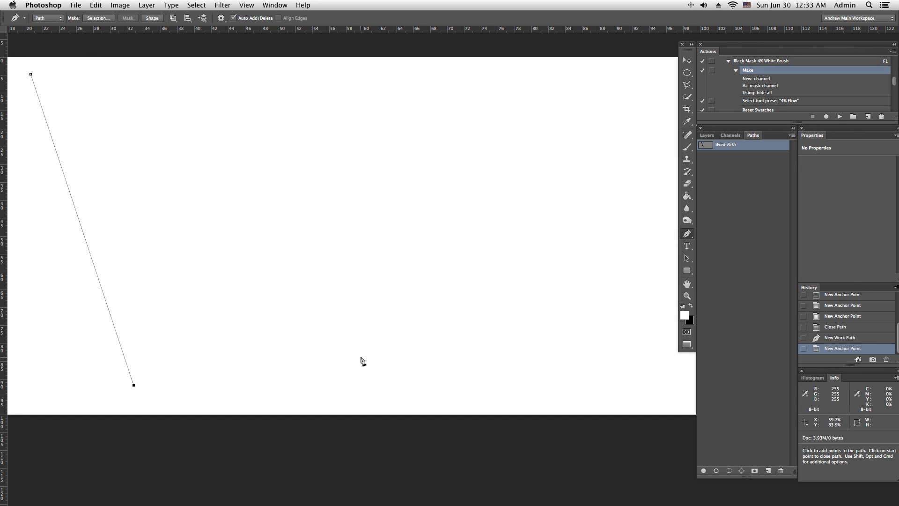
click(609, 371)
drag(555, 69, 541, 67)
click(30, 75)
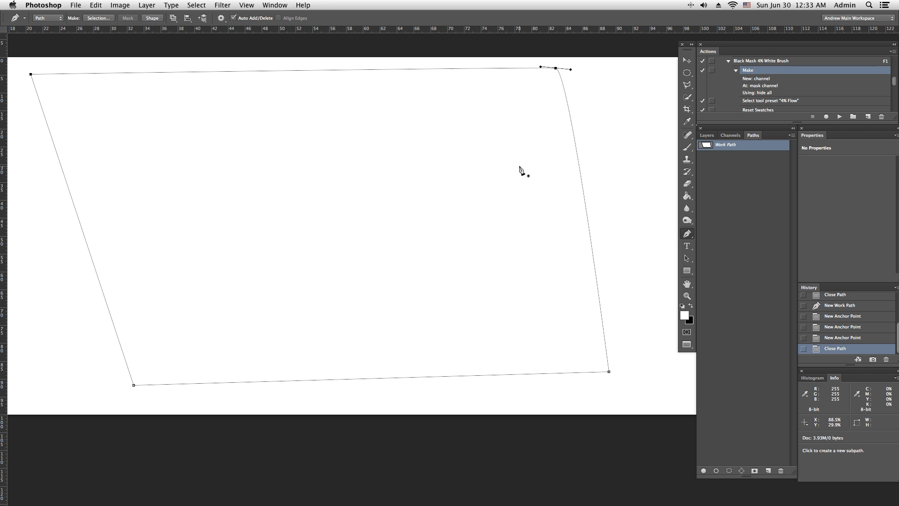
key(Return)
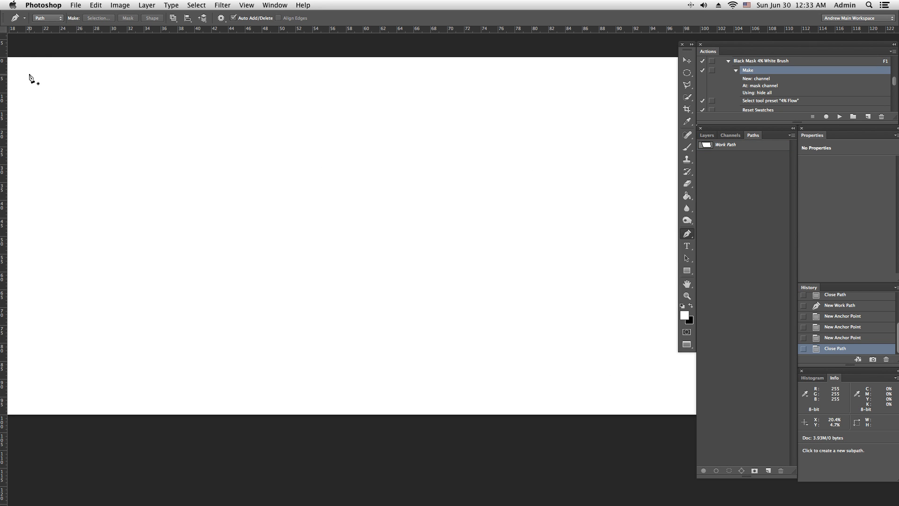
Draw a closed eight-point U-shaped path with straight segments, about 76% of the canvas width and nearly the full canvas height
scroll(29, 77, up, 1)
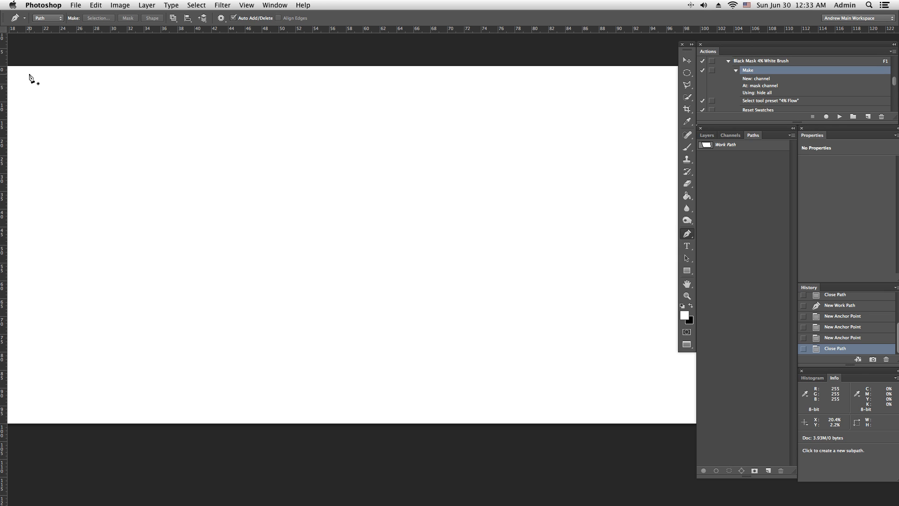
click(29, 74)
click(103, 410)
click(660, 409)
click(672, 74)
click(521, 84)
click(443, 370)
click(187, 377)
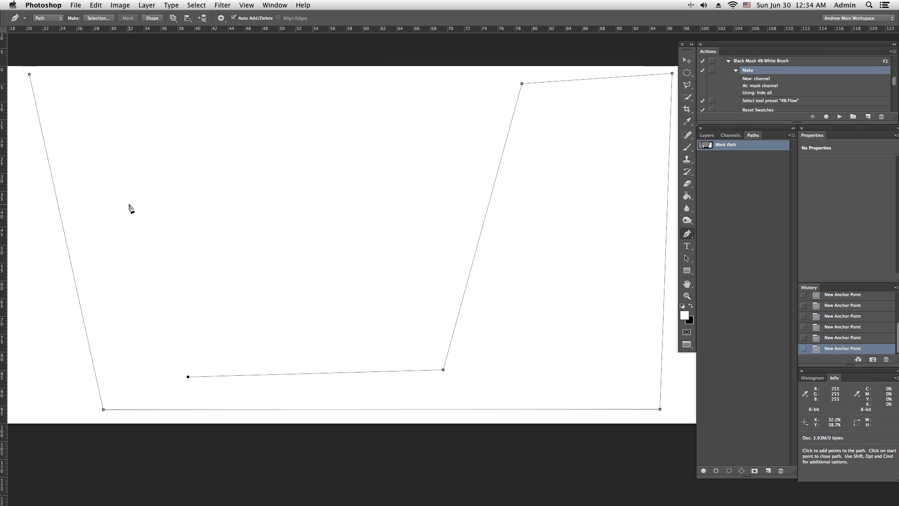
click(115, 73)
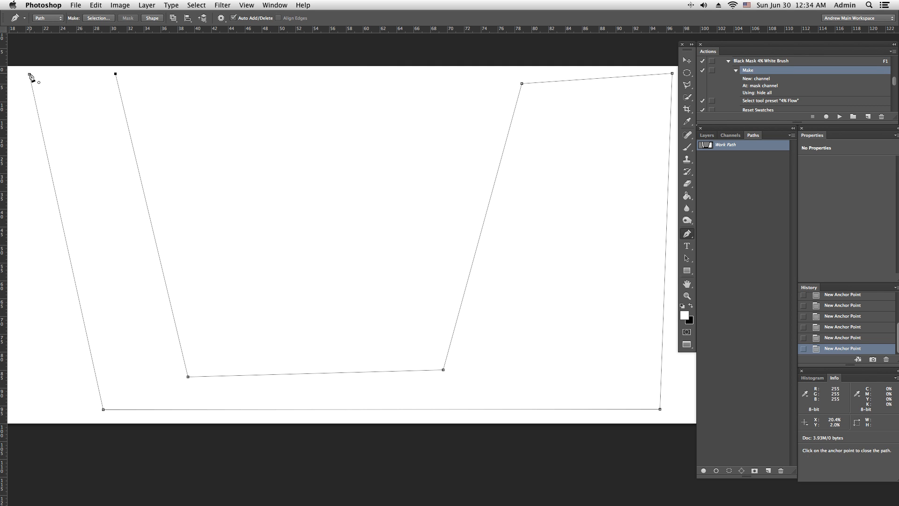
click(29, 75)
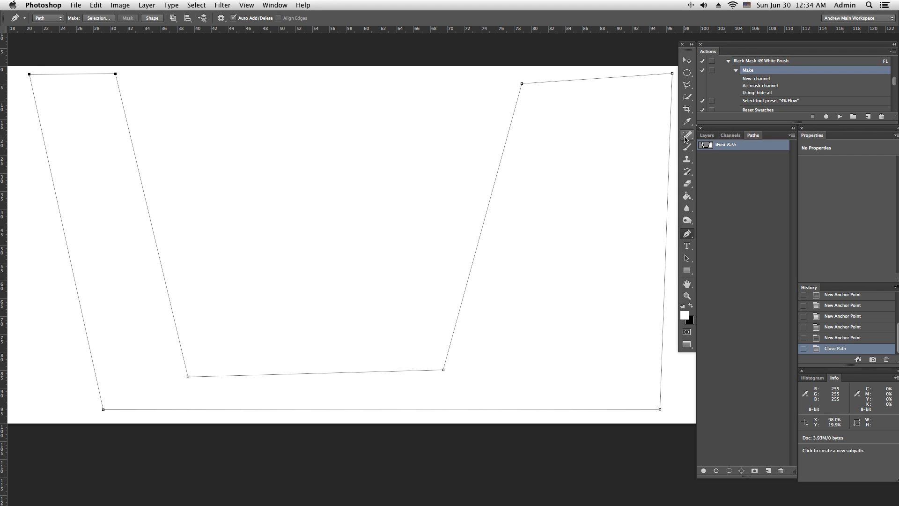
Save the work path under the name "weird U shape", and dismiss the path from the canvas
double_click(727, 145)
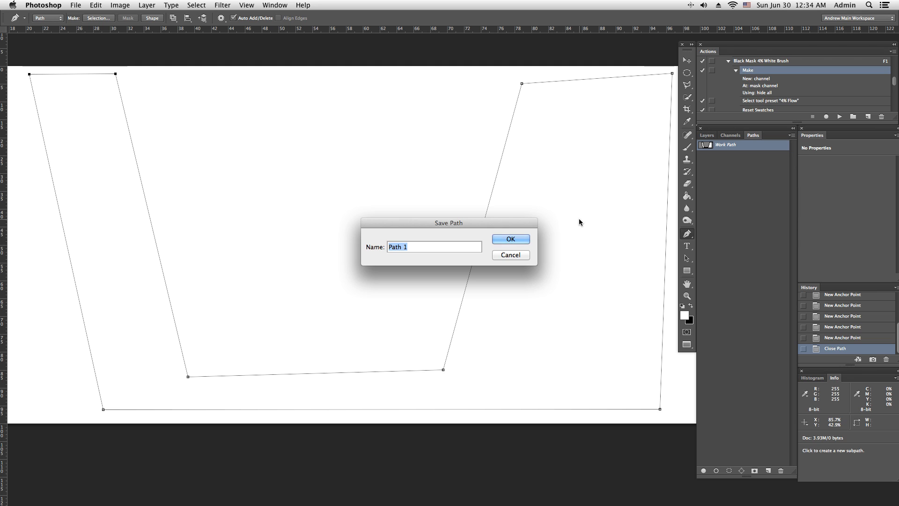
text(weord)
key(BackSpace)
key(BackSpace)
key(BackSpace)
text(ird U shape)
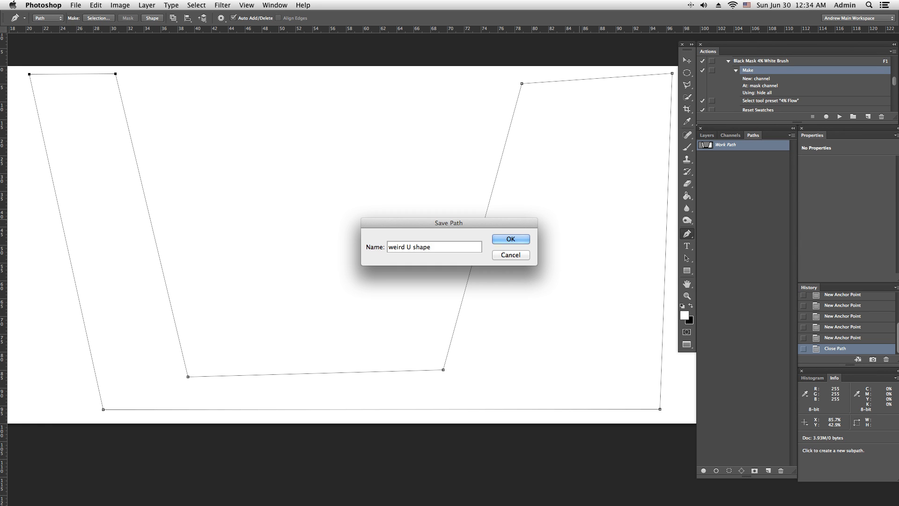
key(Return)
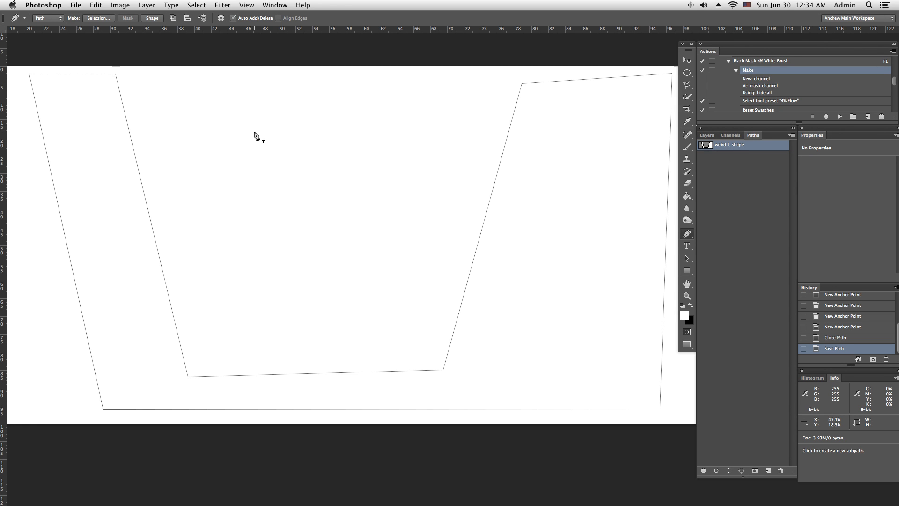
key(Escape)
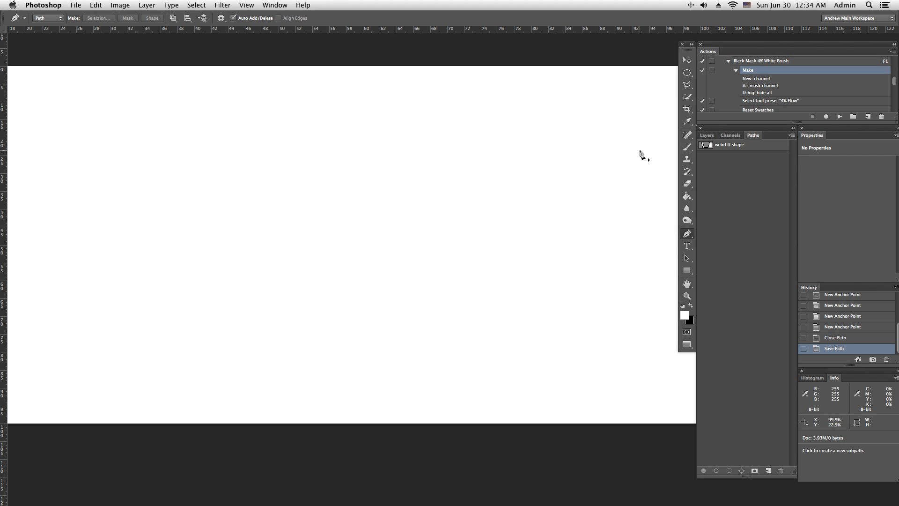
Draw a new closed seven-point path with straight segments, about 64% of the canvas width and 71% of its height
click(81, 92)
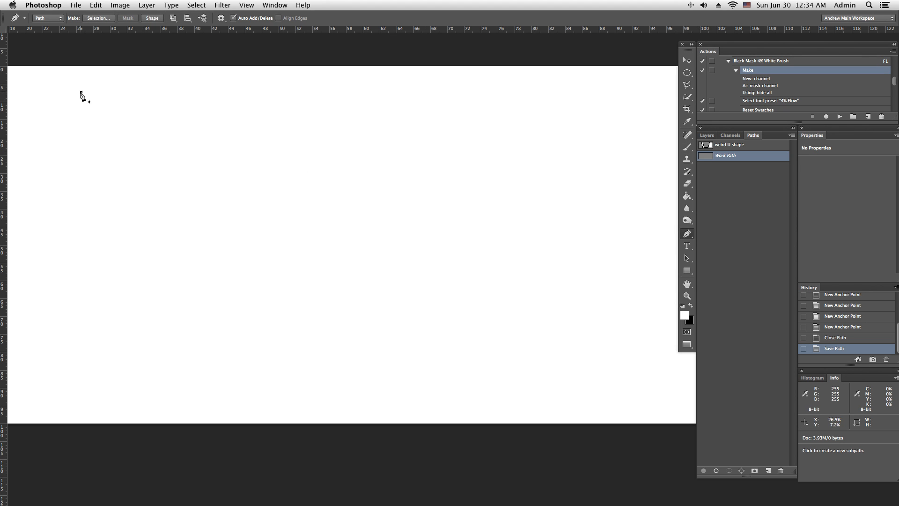
click(104, 346)
click(340, 328)
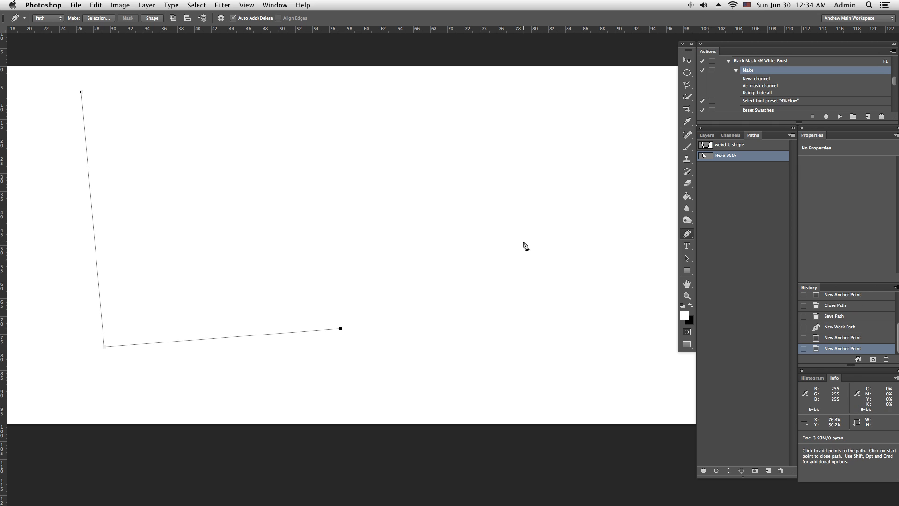
click(583, 315)
click(622, 91)
click(304, 95)
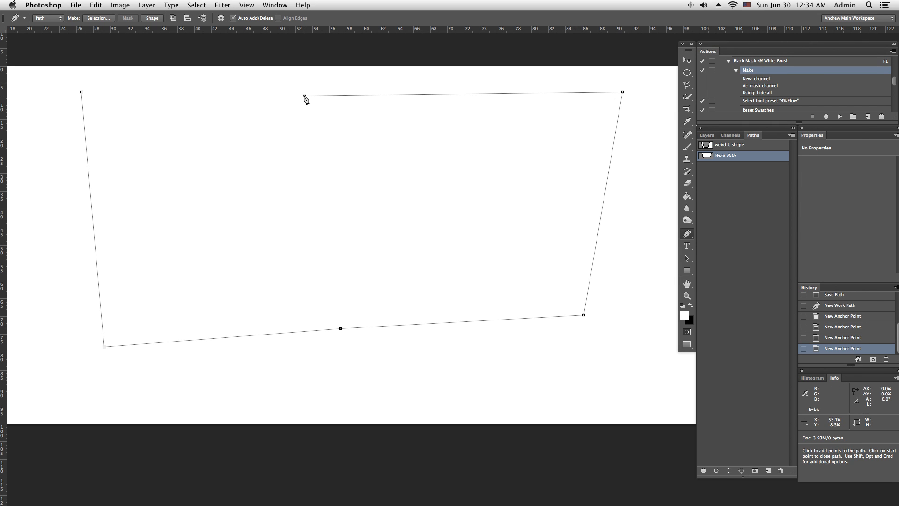
click(149, 110)
click(81, 92)
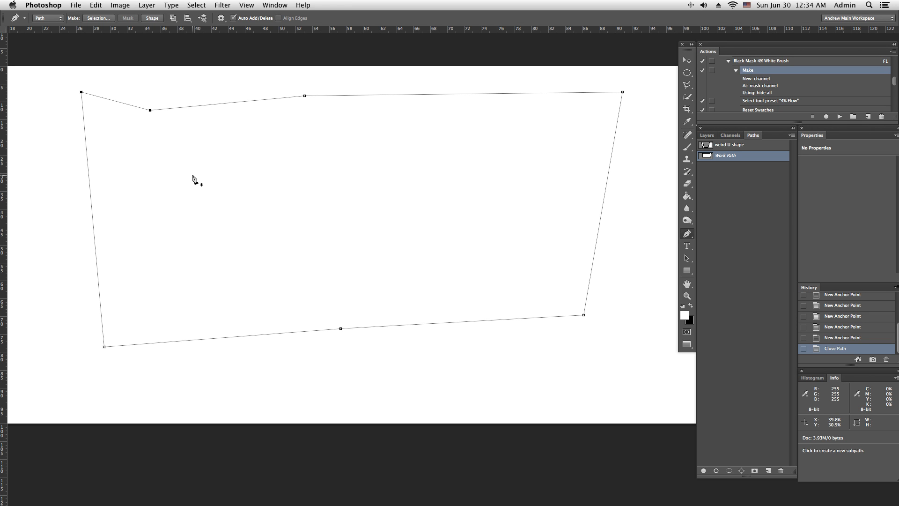
Activate the saved path "weird U shape" and turn it into a selection
click(733, 147)
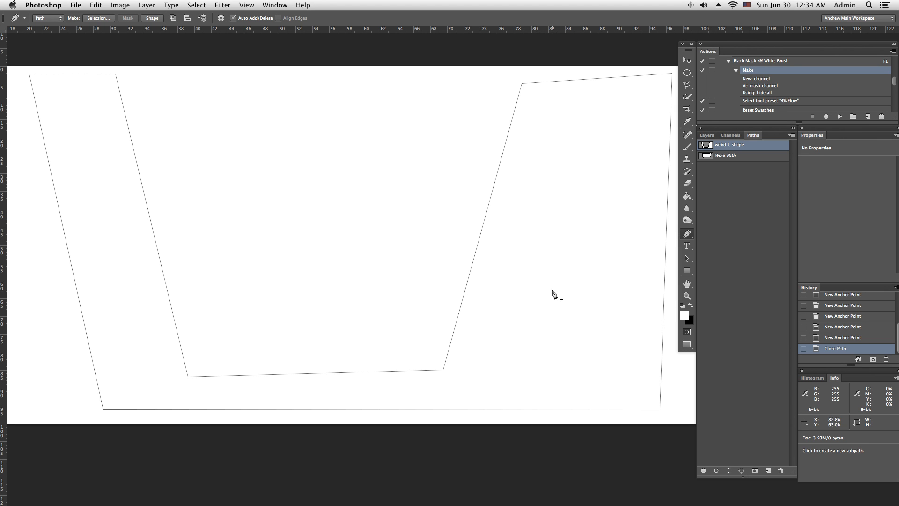
click(706, 135)
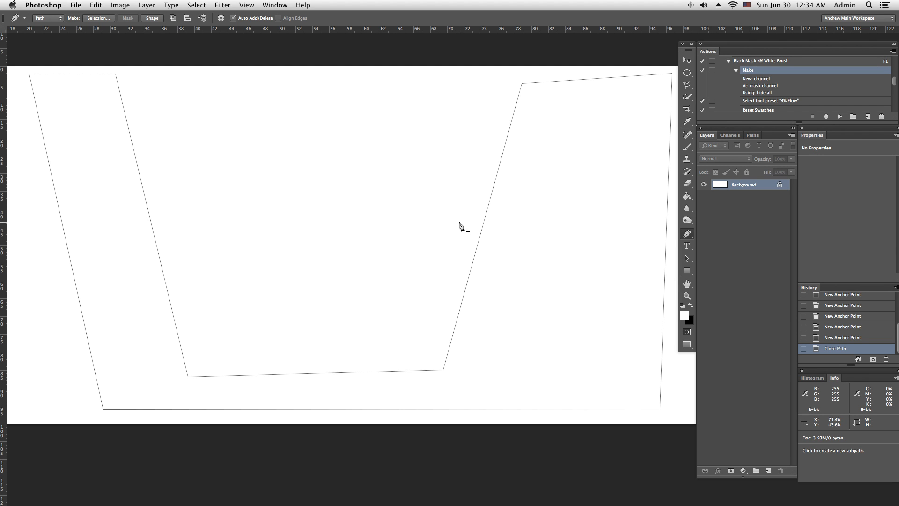
key(super+Return)
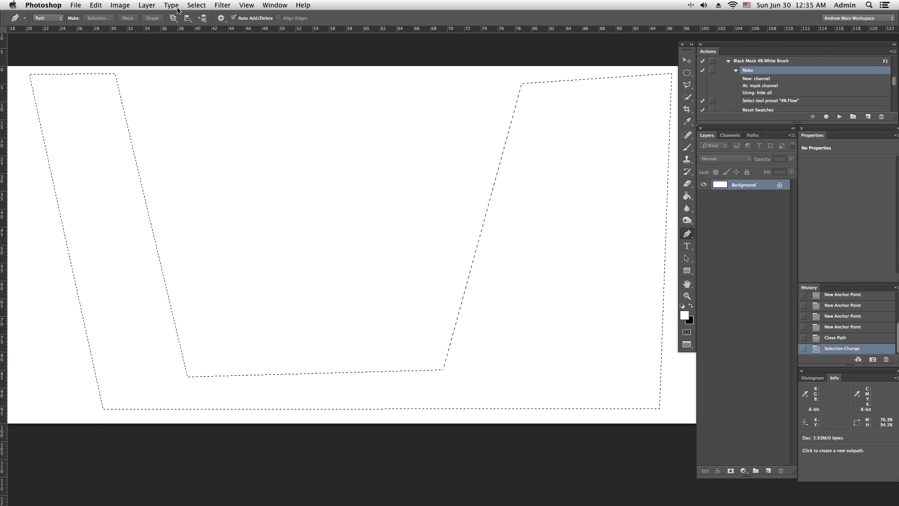
Save the U-shaped selection as a new channel named "weird U shape SAVE SELECTION", and deselect it
click(196, 5)
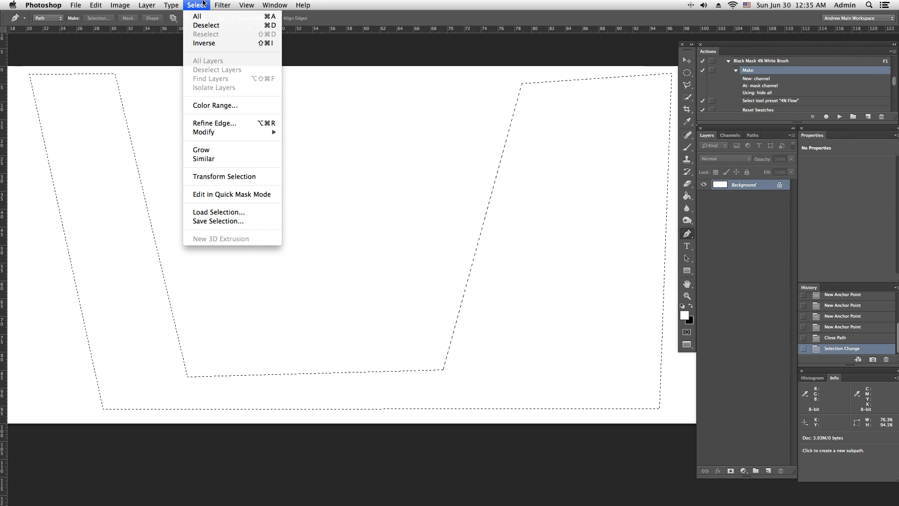
click(218, 220)
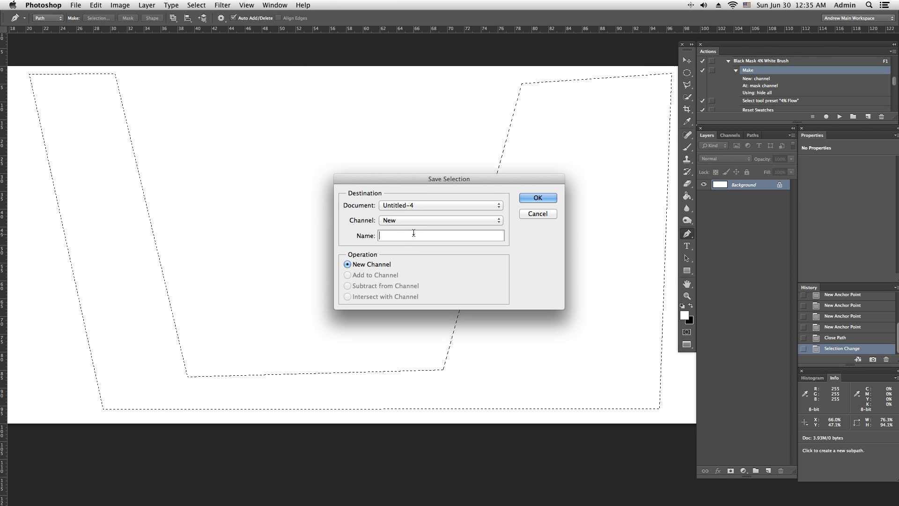
text(weird U shape SAVE SELECTION)
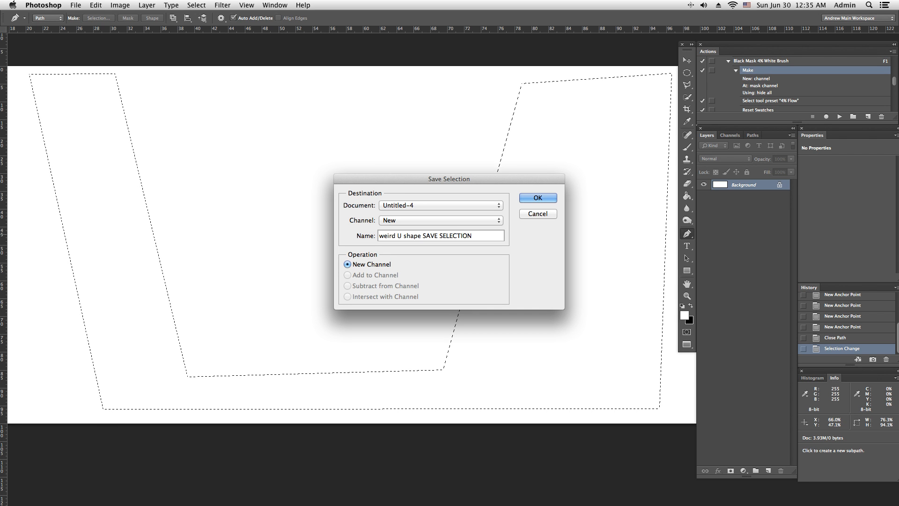
click(536, 198)
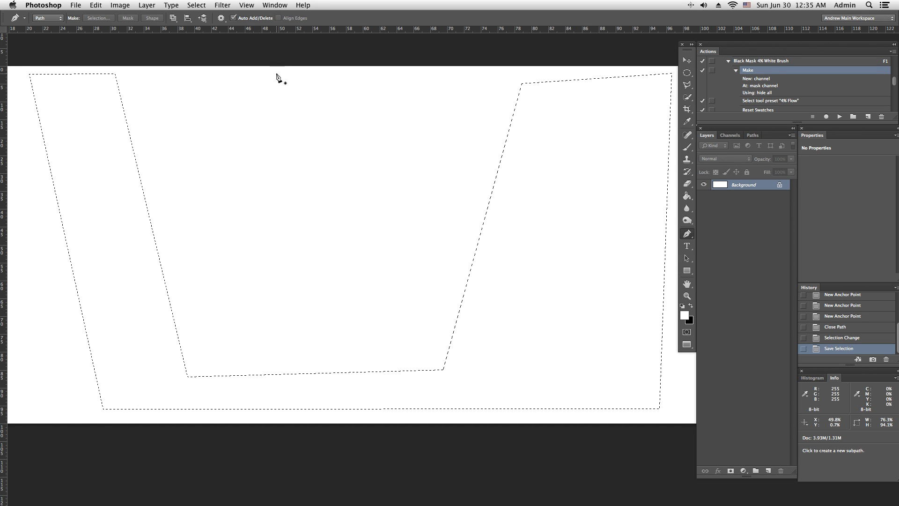
key(super+d)
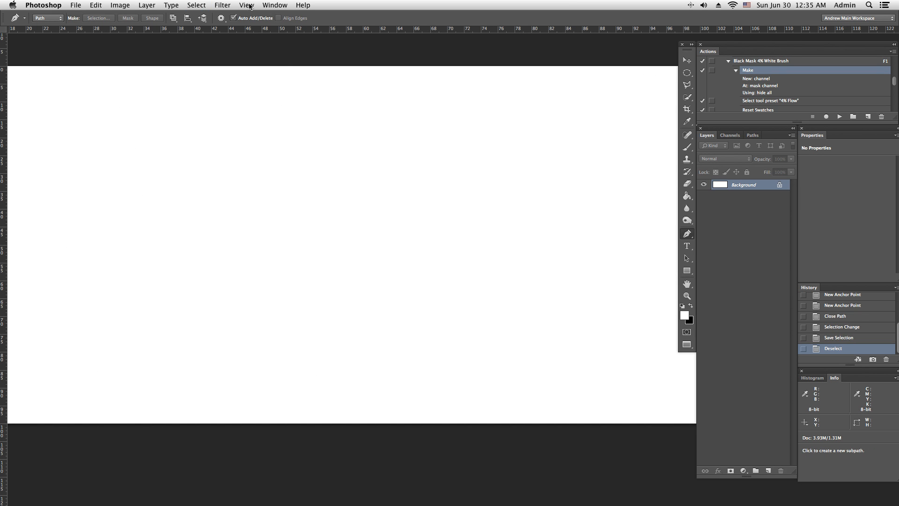
Check which saved selections can be chosen as the source in the Load Selection dialog, and cancel it
click(196, 4)
click(227, 210)
click(433, 222)
click(434, 222)
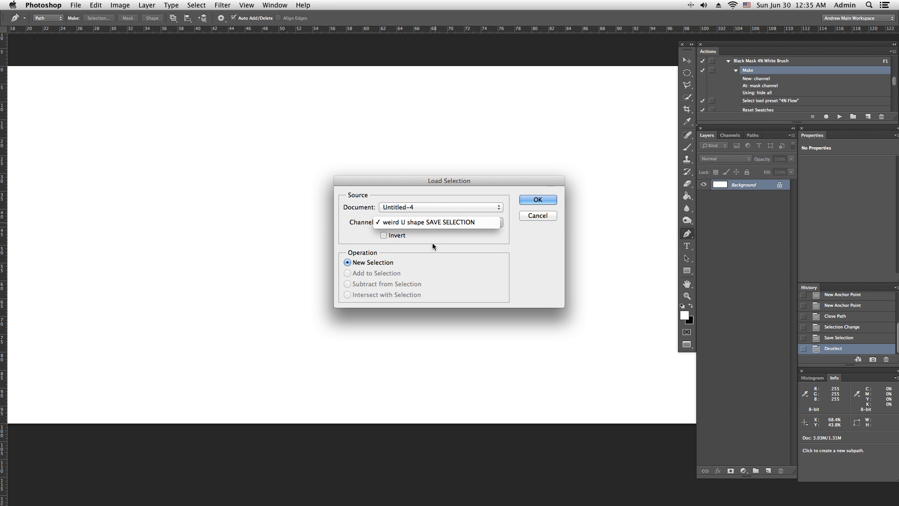
click(440, 223)
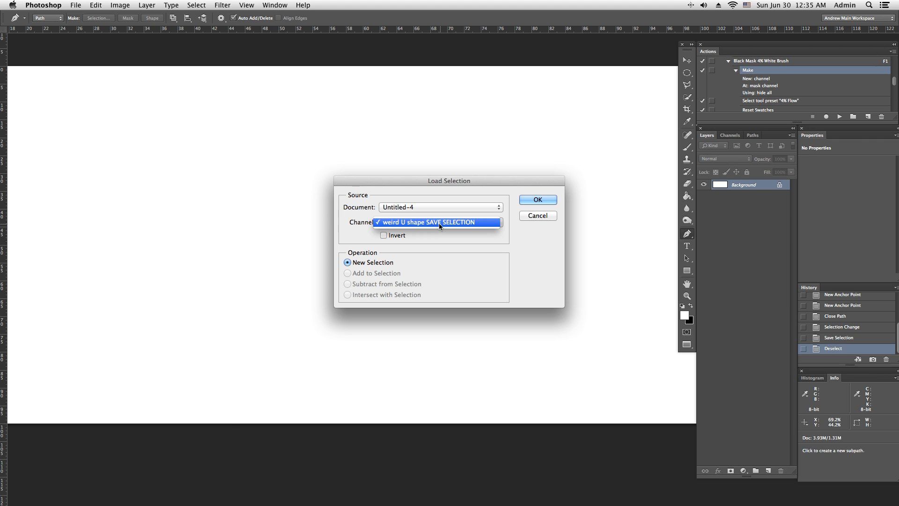
click(402, 222)
click(537, 215)
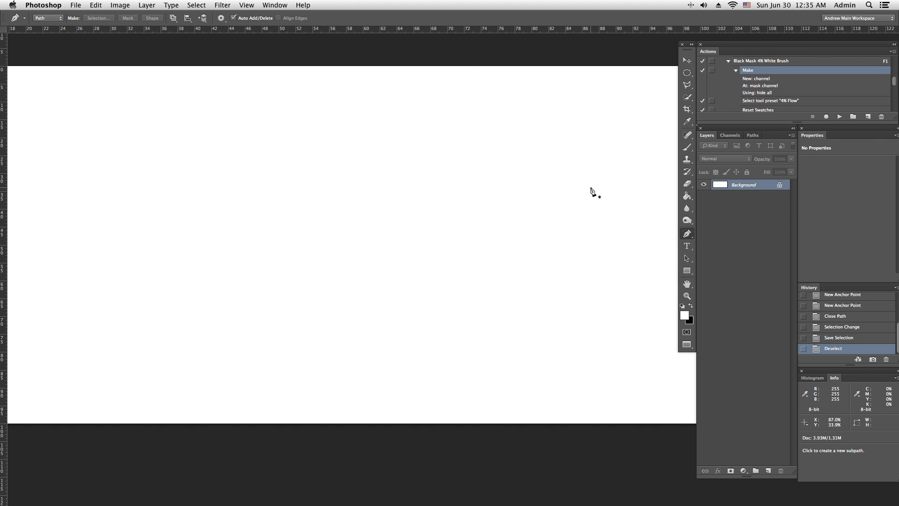
Look at the saved selection among the document's channels, and return to the list of paths
click(735, 137)
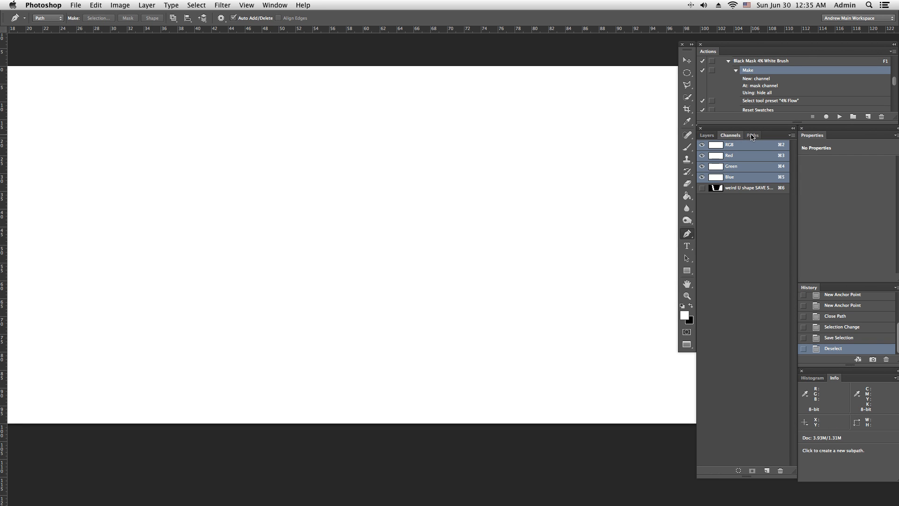
click(752, 135)
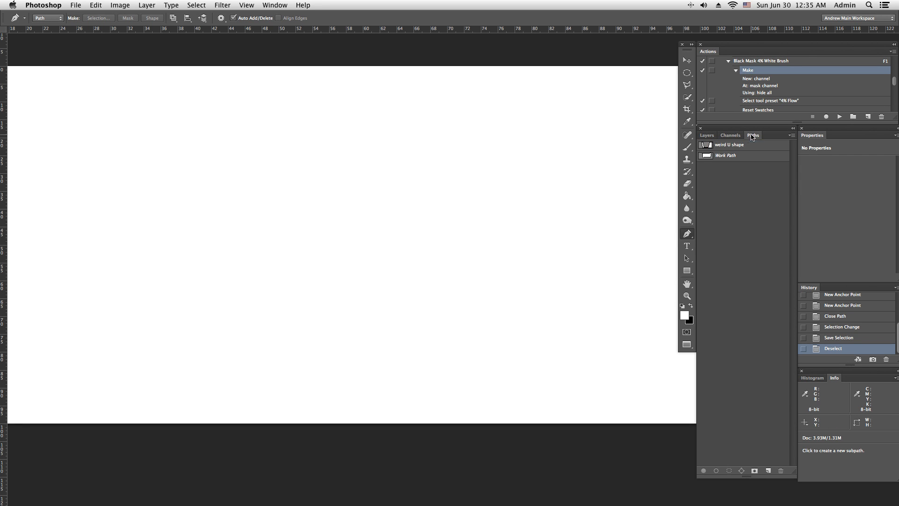
click(216, 4)
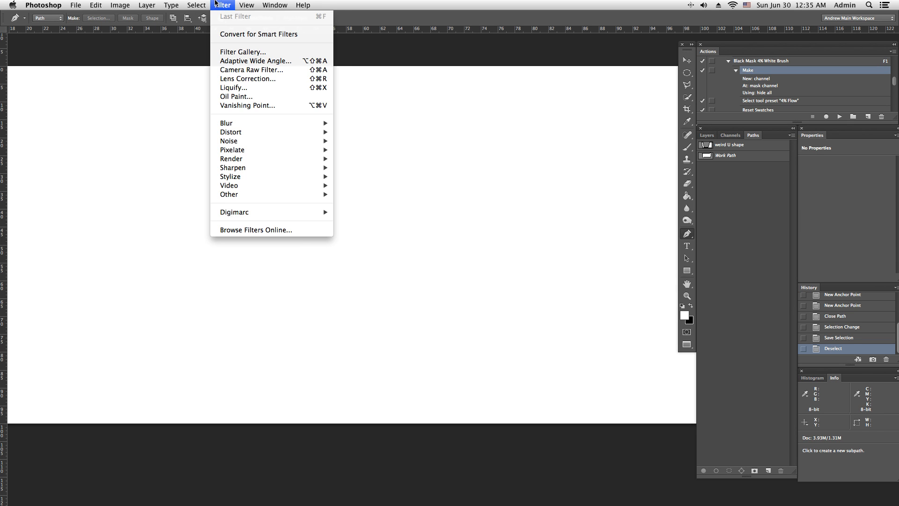
mouse_move(209, 4)
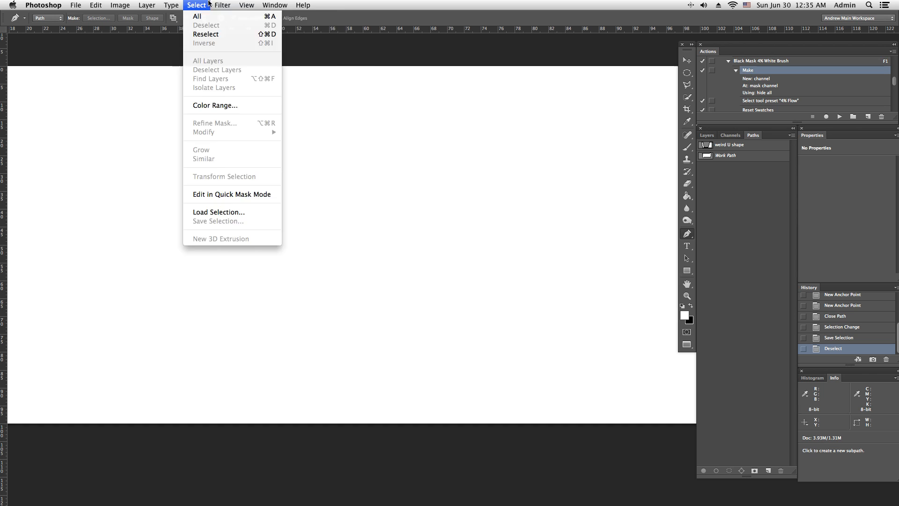
click(369, 8)
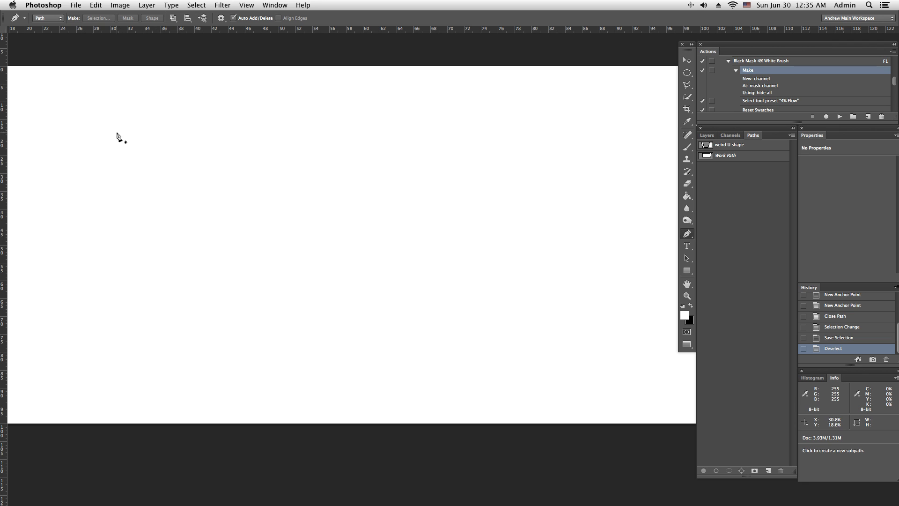
Draw a closed sixteen-point jagged W-like path with straight segments, about 73% of the canvas width and 92% of its height
click(44, 90)
click(35, 402)
click(646, 402)
click(649, 75)
click(575, 76)
click(566, 341)
click(539, 359)
click(524, 292)
click(471, 299)
click(477, 368)
click(436, 358)
click(412, 260)
click(305, 278)
click(276, 352)
click(190, 261)
click(120, 166)
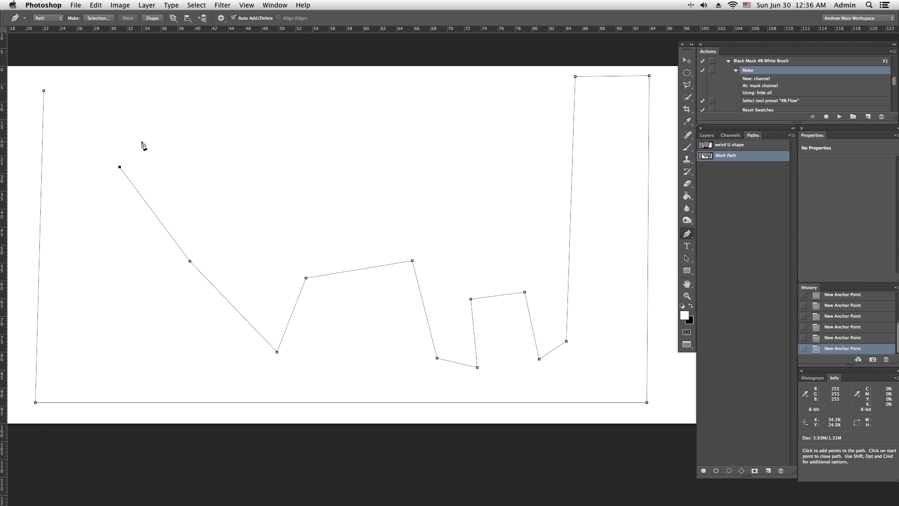
click(44, 90)
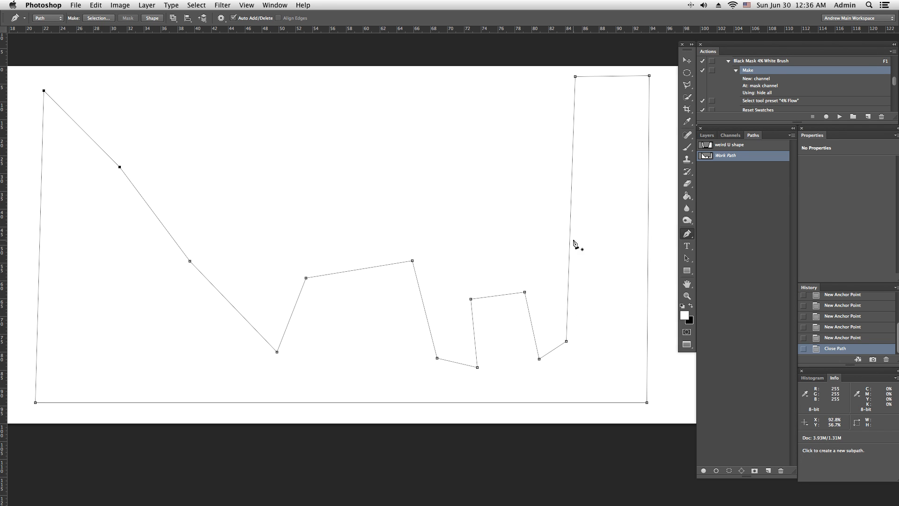
Save the work path under the name "weird W shape cool way saving in paths", and dismiss it from the canvas
double_click(729, 158)
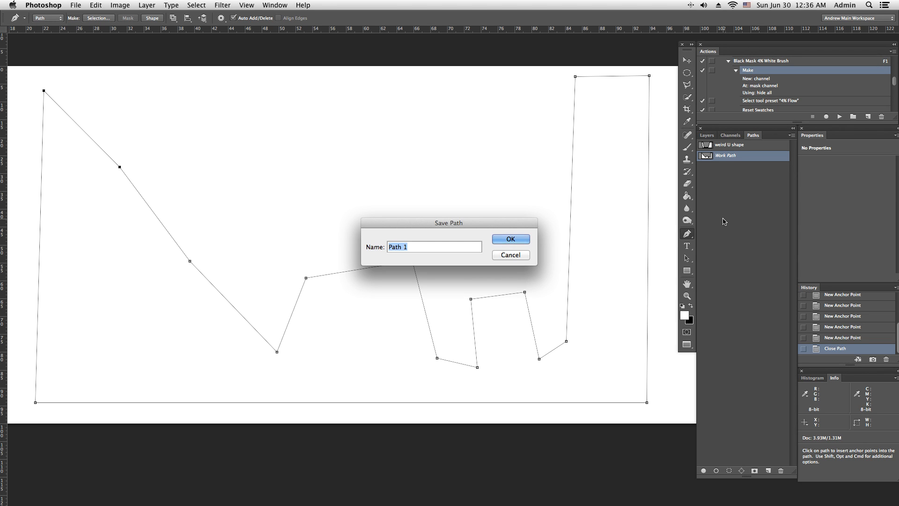
text(weird W shape cool way sav)
text(ing i)
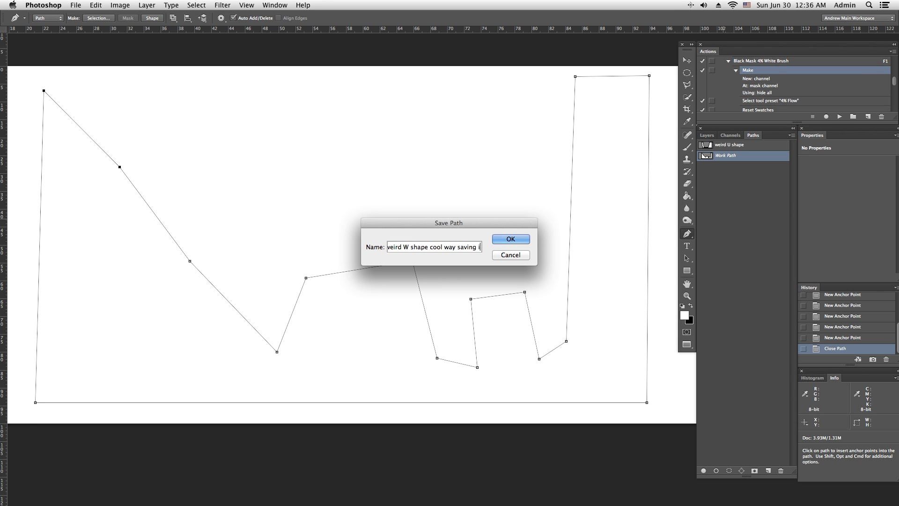
text(n paths)
click(510, 239)
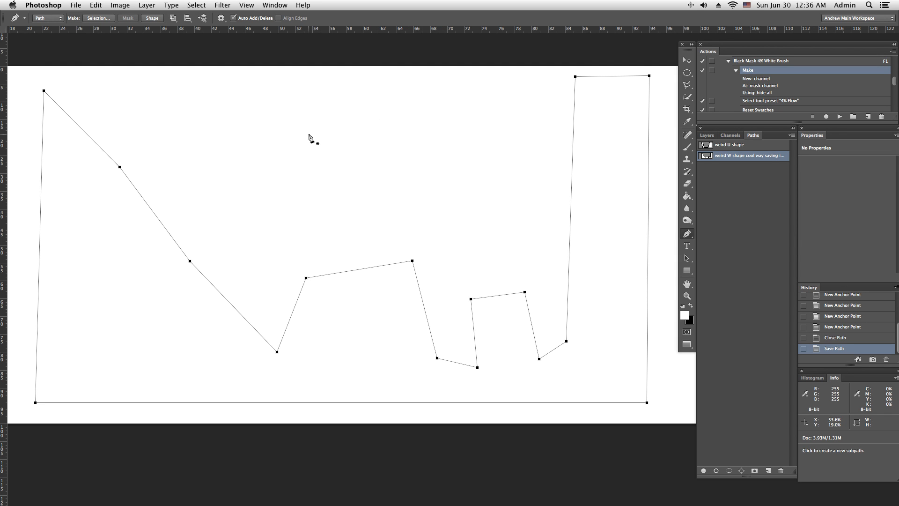
key(Escape)
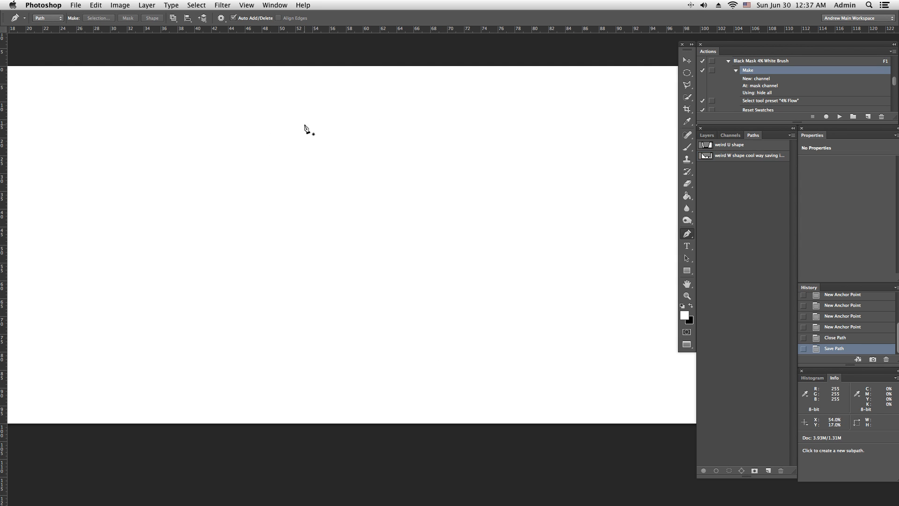
Draw a new open three-point path, about 9% of the canvas width and 39% of its height, with a slightly curved last segment
click(218, 141)
click(225, 268)
drag(296, 281, 303, 279)
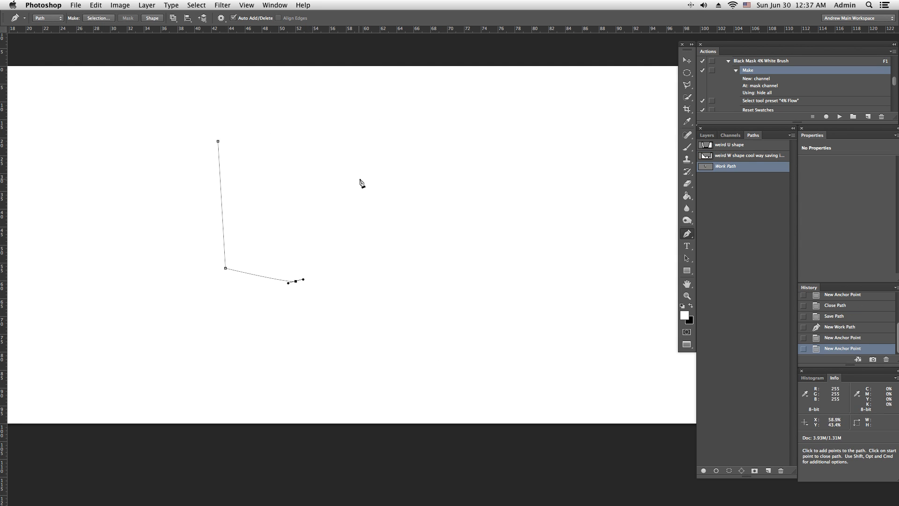
Activate the saved W-shaped path and load it as a selection
click(731, 156)
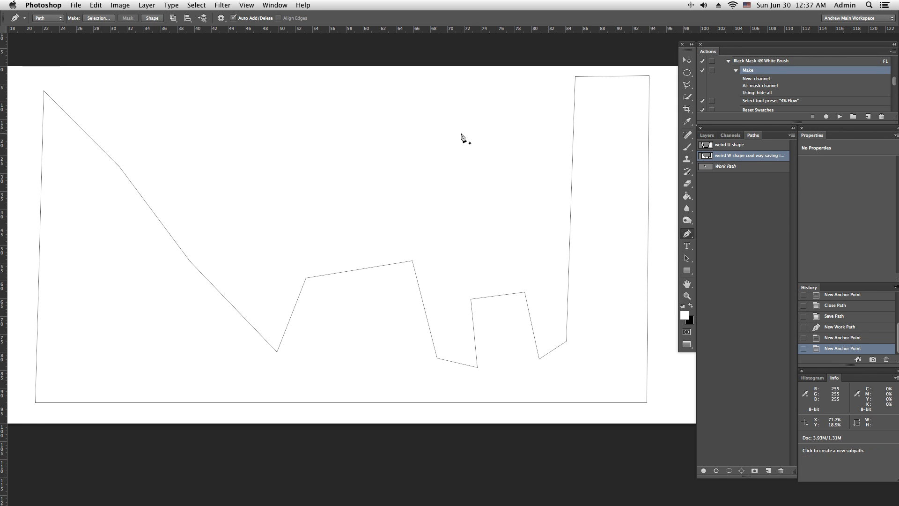
click(706, 135)
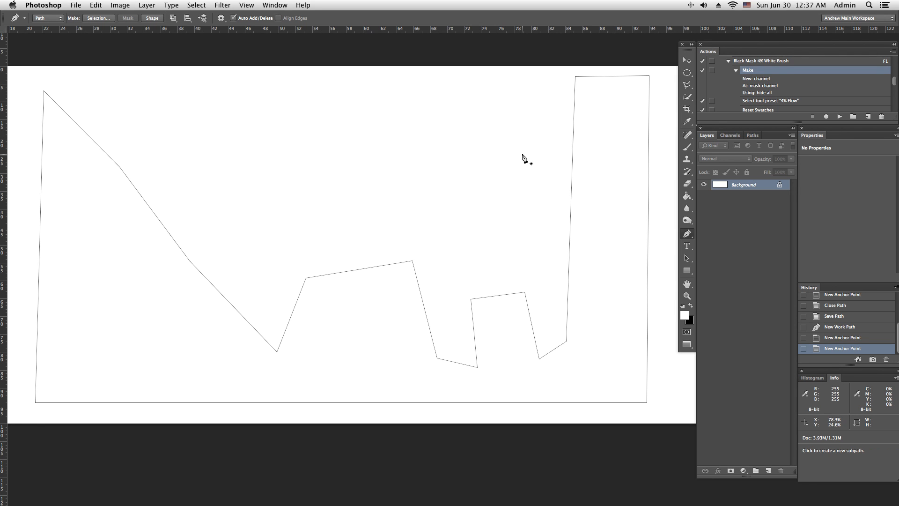
click(752, 136)
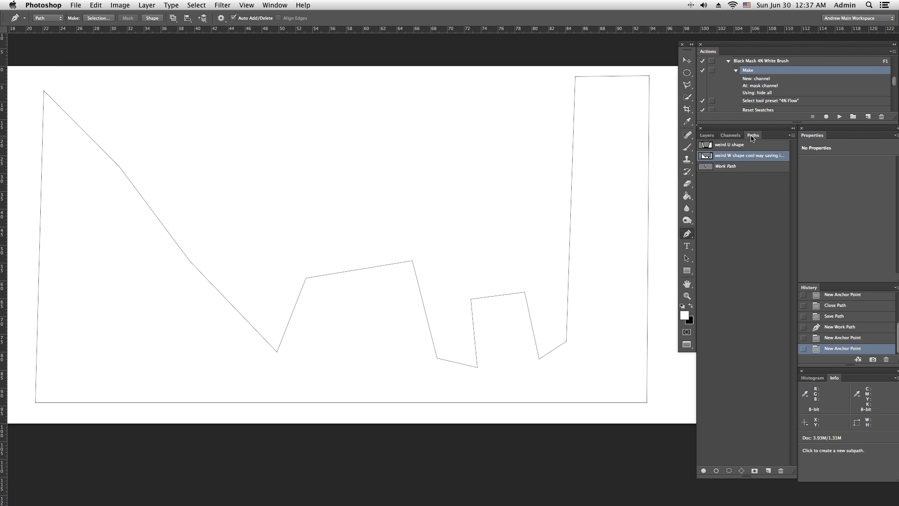
click(729, 167)
click(729, 158)
super+click(707, 157)
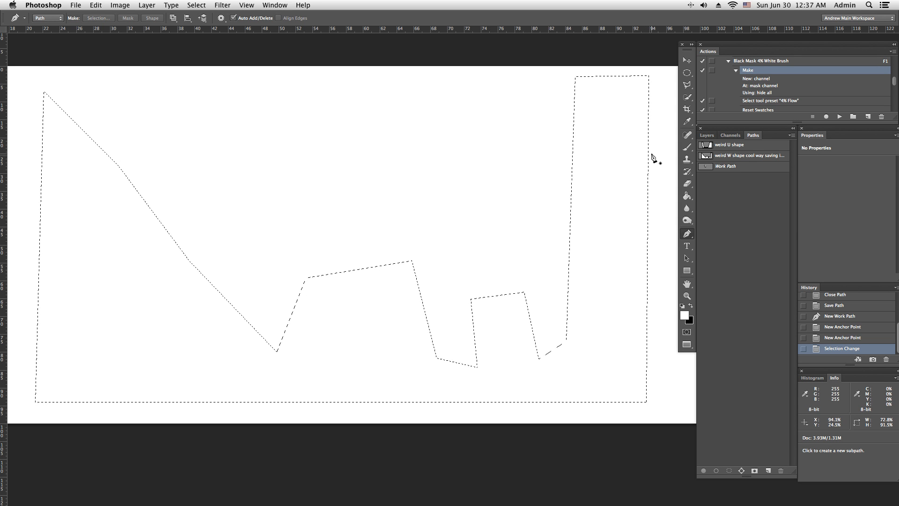
Display the saved U-shape selection channel on the canvas and compare it with the list of saved paths
click(726, 136)
click(707, 136)
click(751, 136)
click(730, 135)
click(753, 137)
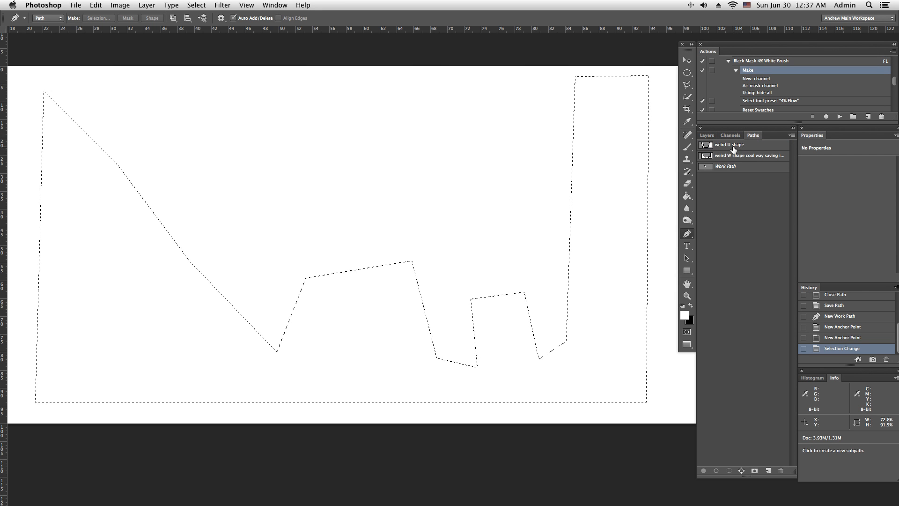
click(730, 136)
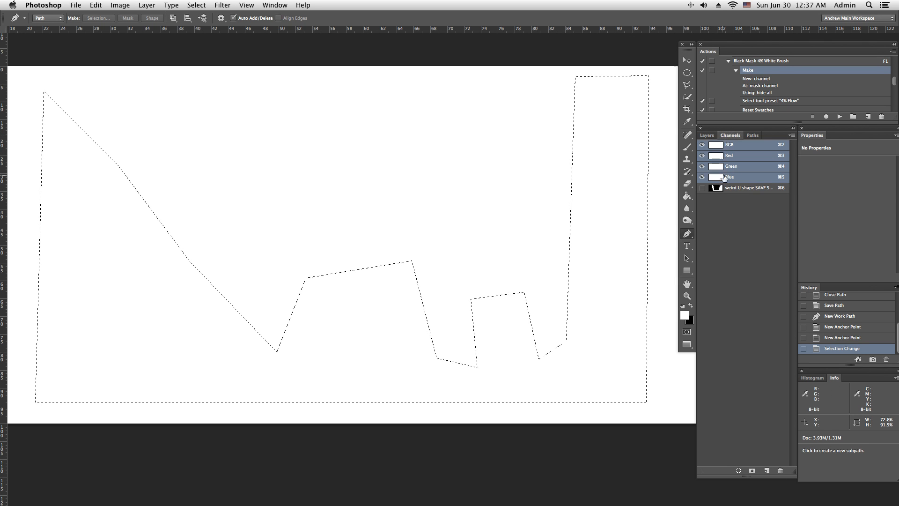
click(746, 189)
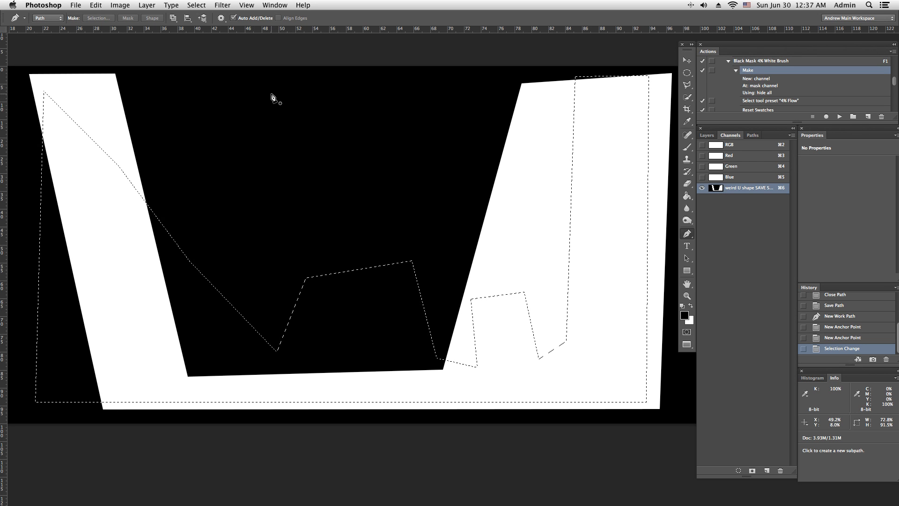
click(196, 6)
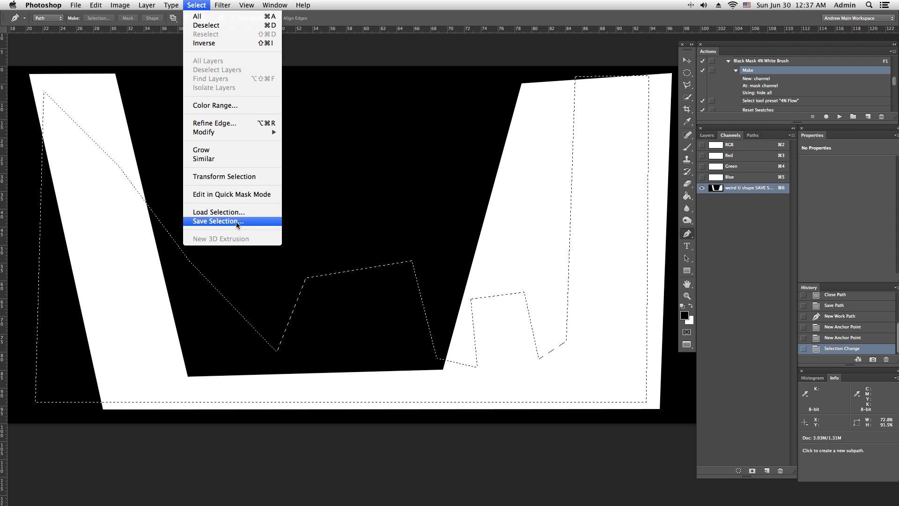
click(744, 236)
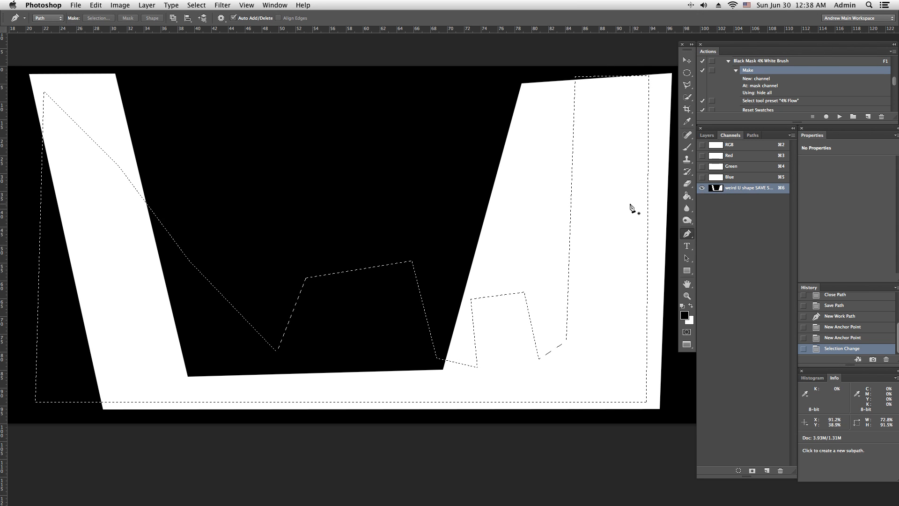
click(196, 4)
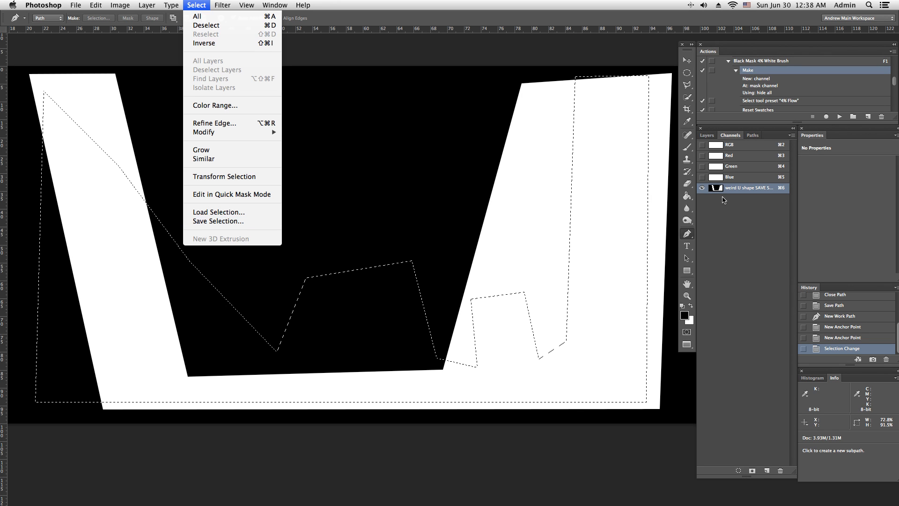
click(743, 188)
click(752, 137)
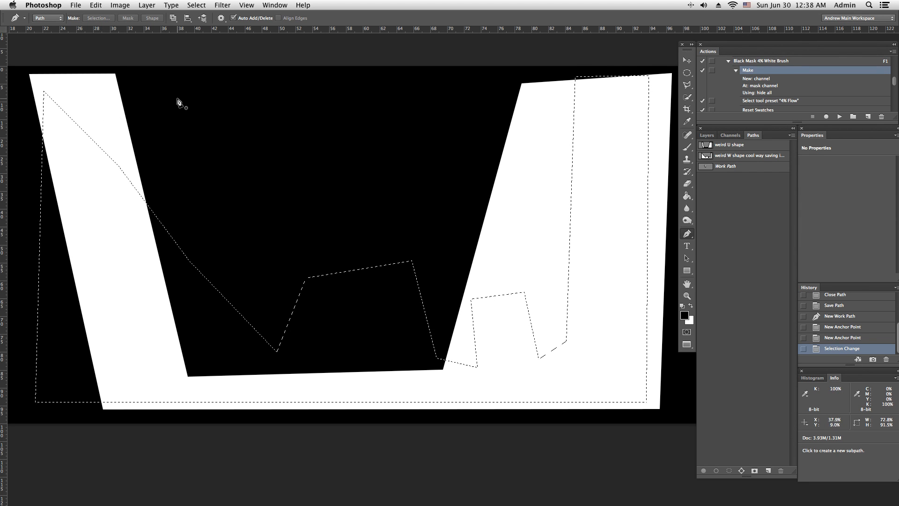
Close the Untitled-4 and Untitled-3 documents without saving them
drag(255, 82, 333, 132)
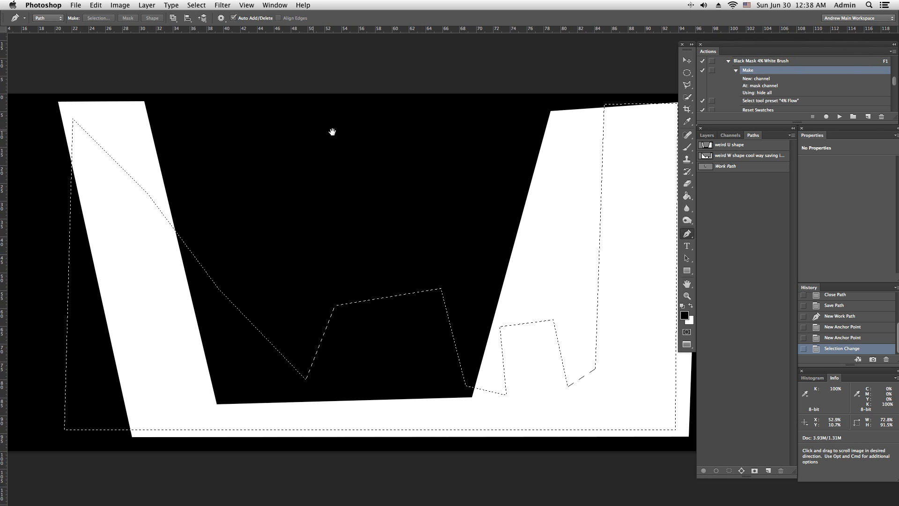
click(274, 5)
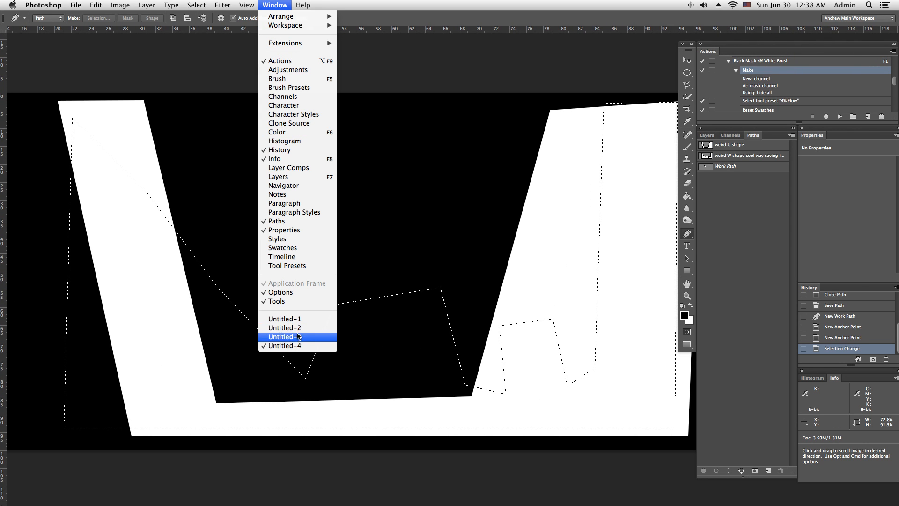
click(76, 5)
click(75, 5)
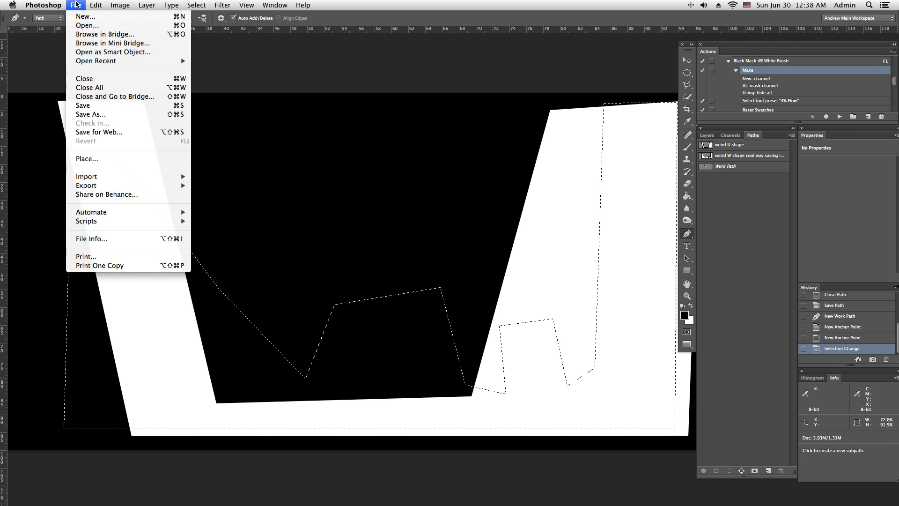
click(111, 82)
click(419, 173)
click(76, 5)
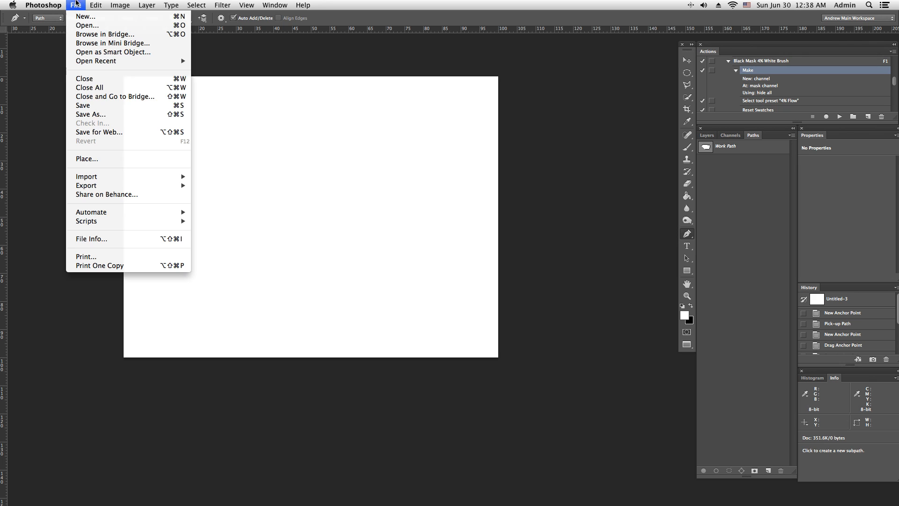
click(105, 80)
click(416, 174)
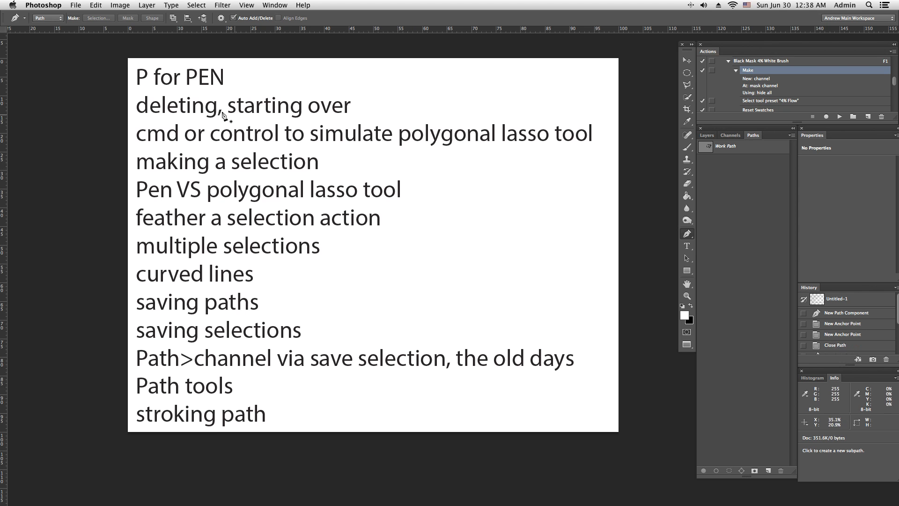
Switch to the blank Untitled-2 document and close it without saving
click(275, 5)
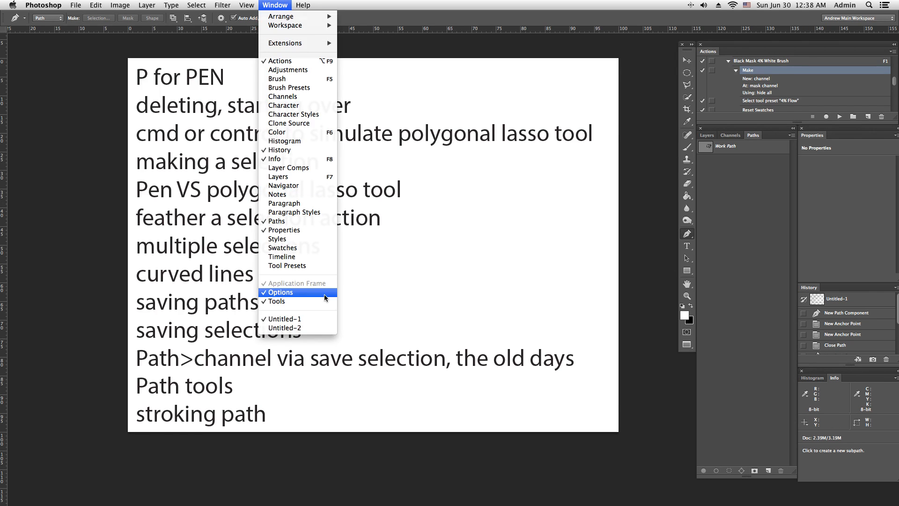
click(304, 328)
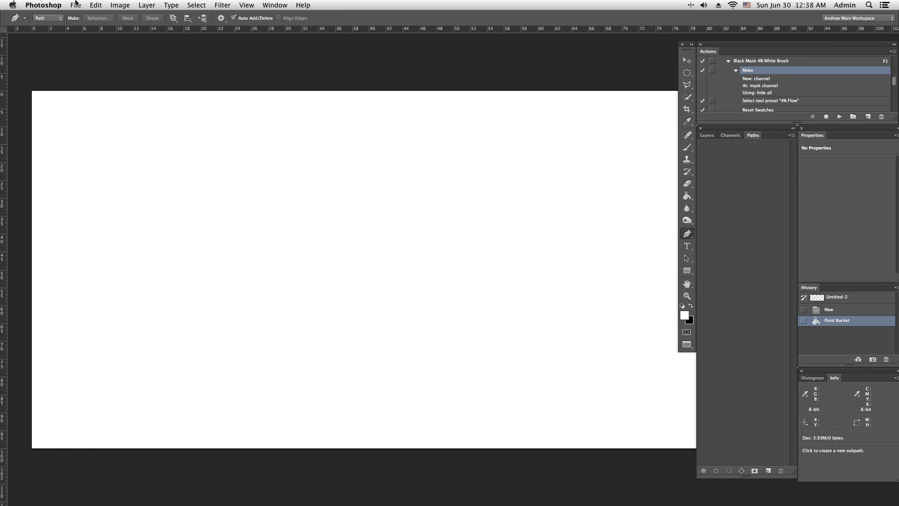
click(76, 6)
click(101, 79)
click(426, 176)
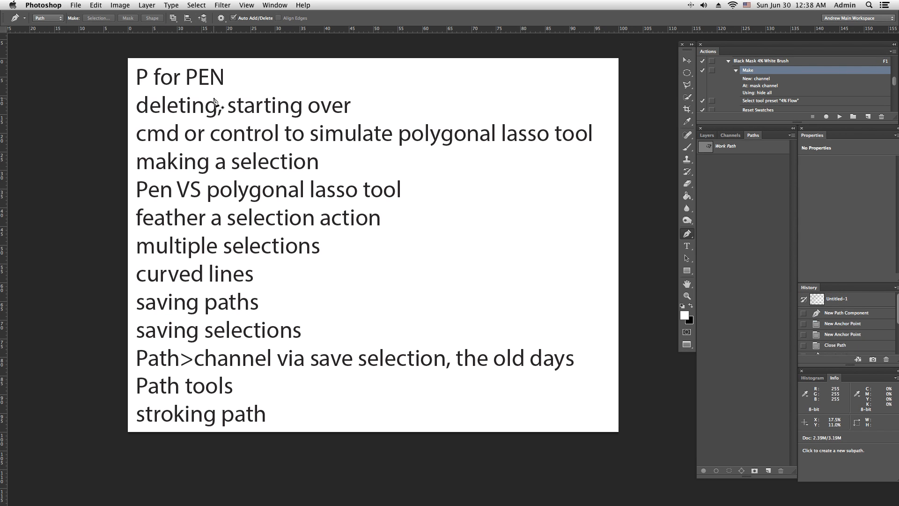
Create a new blank document 400 pixels wide and 300 pixels high
click(71, 4)
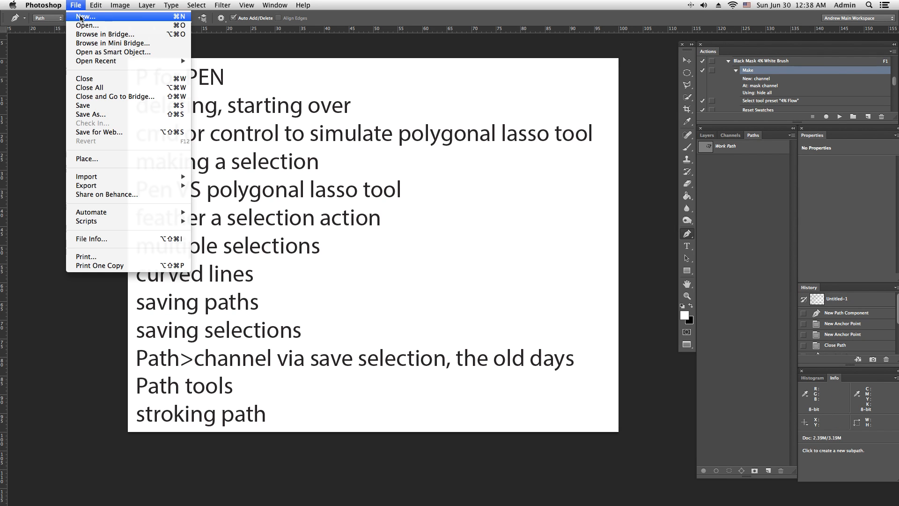
click(84, 16)
double_click(412, 213)
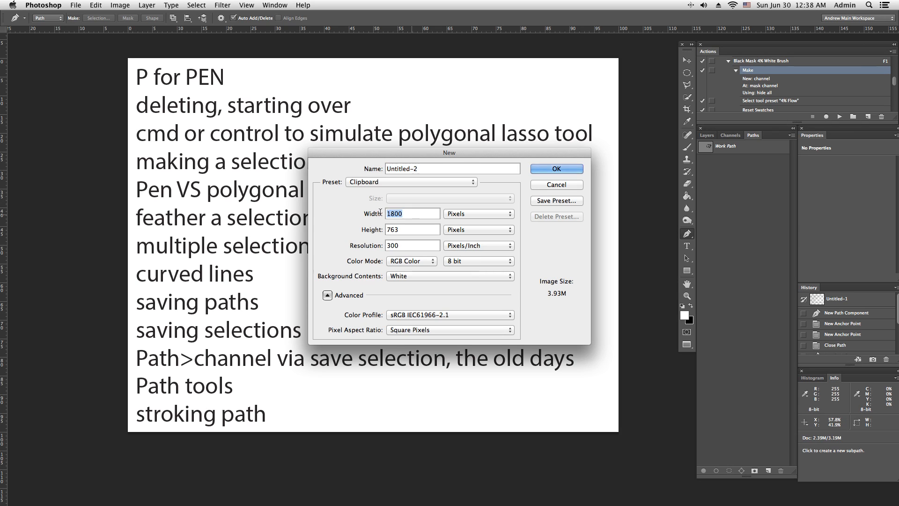
text(400)
key(Tab)
text(300)
click(556, 169)
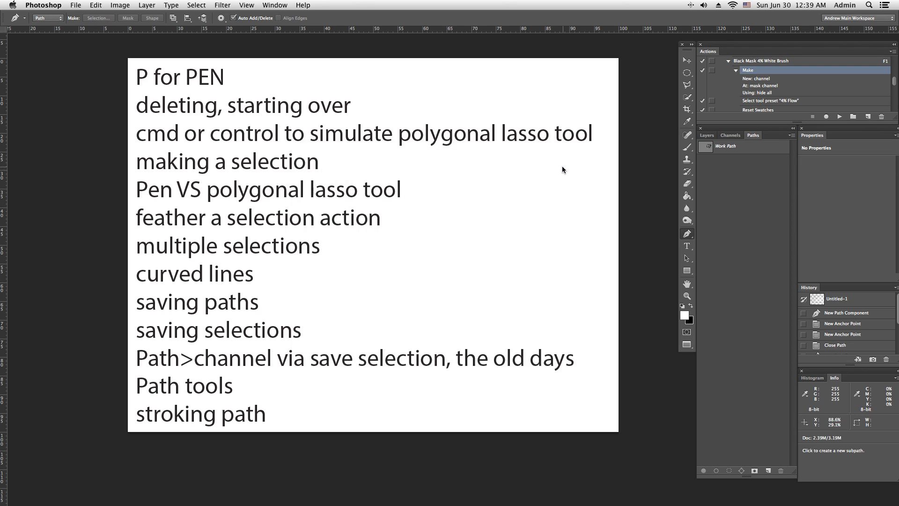
key(super+0)
key(super+plus)
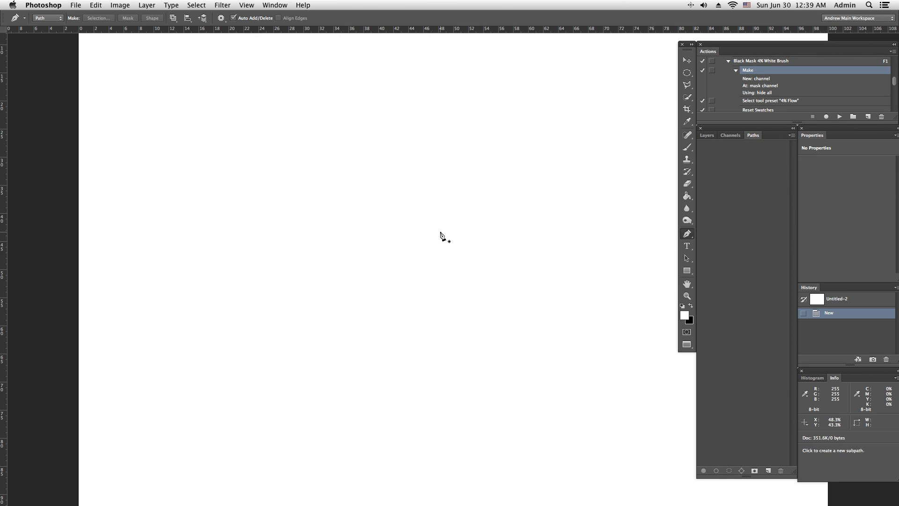
drag(517, 202, 374, 228)
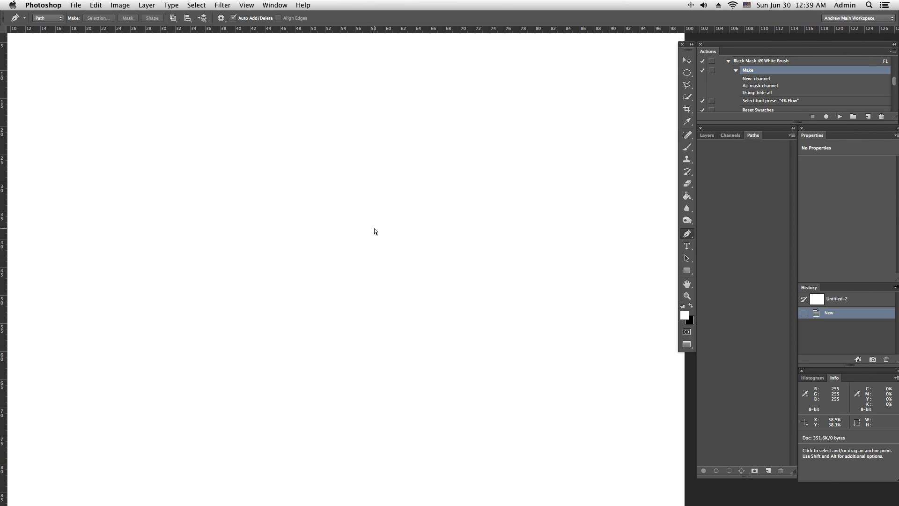
key(super+minus)
drag(450, 213, 342, 210)
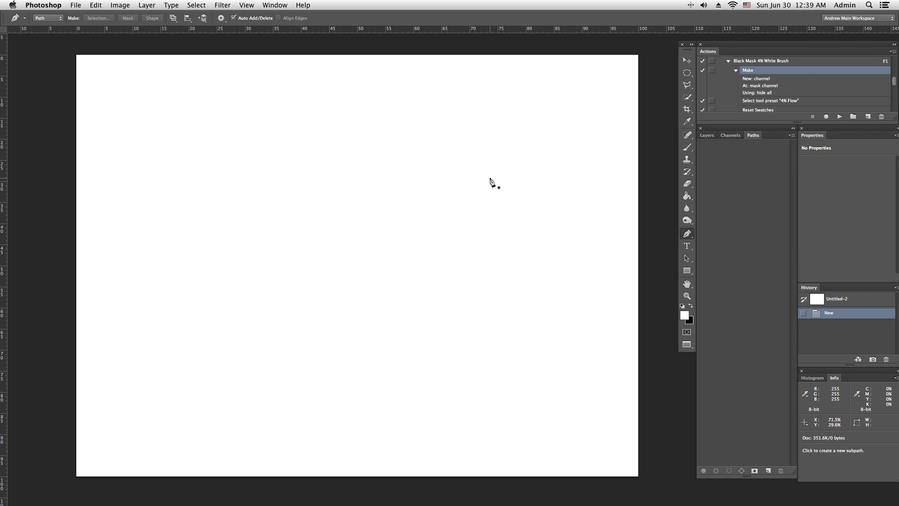
Review the new document's layers, channels and paths
click(707, 136)
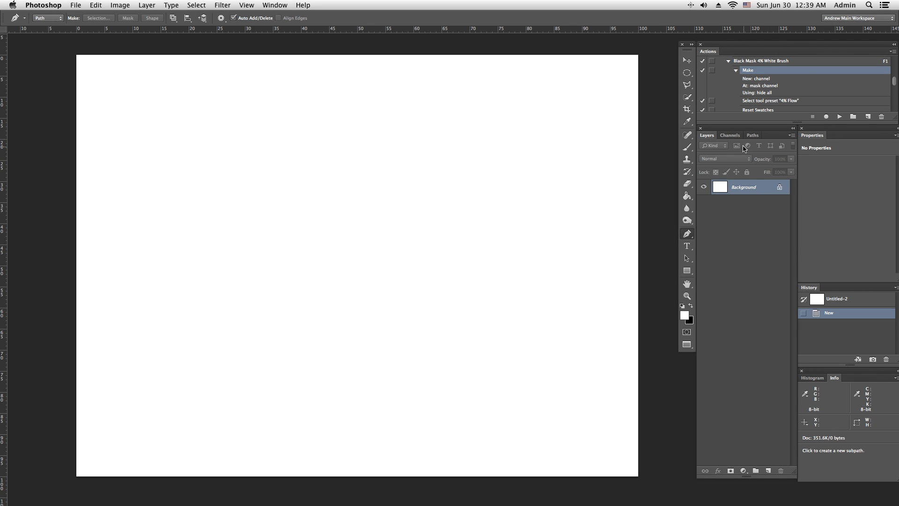
click(728, 136)
click(706, 136)
click(730, 135)
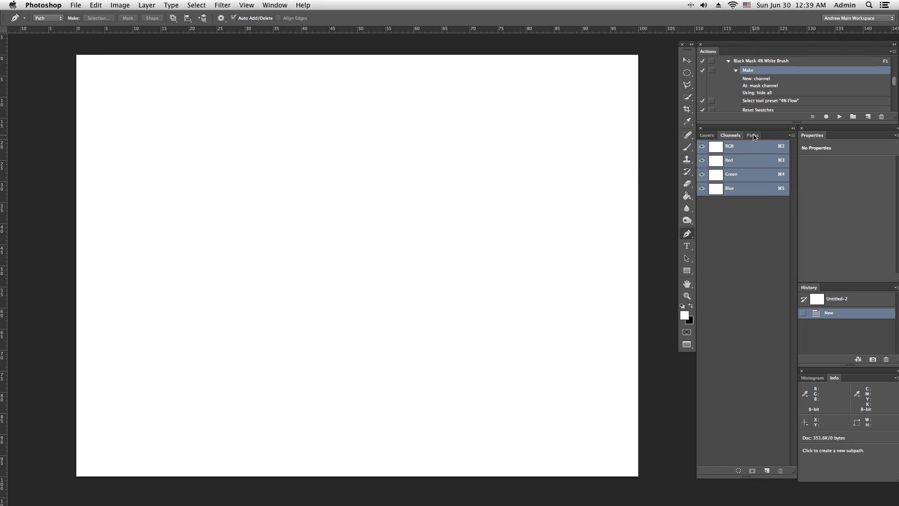
click(753, 136)
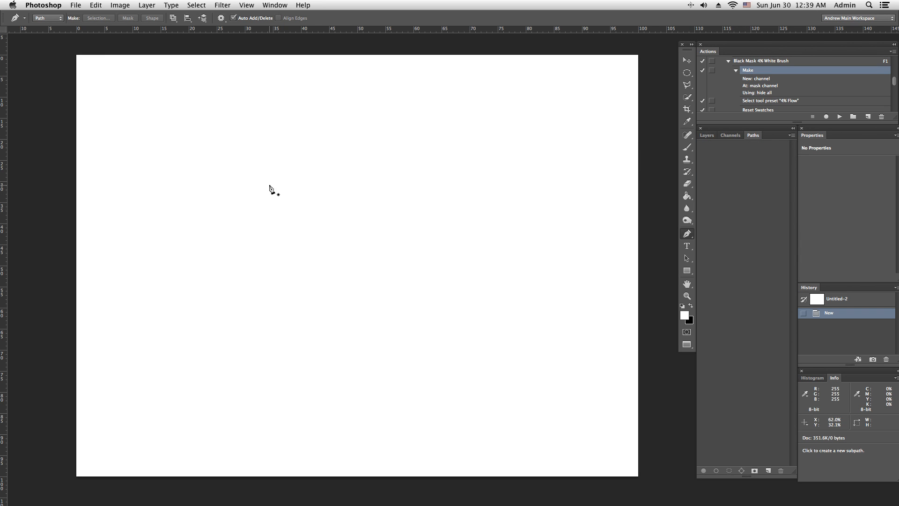
Draw a closed seven-point polygon path with the Pen tool, about 90% of the canvas width and 86% of its height
click(209, 80)
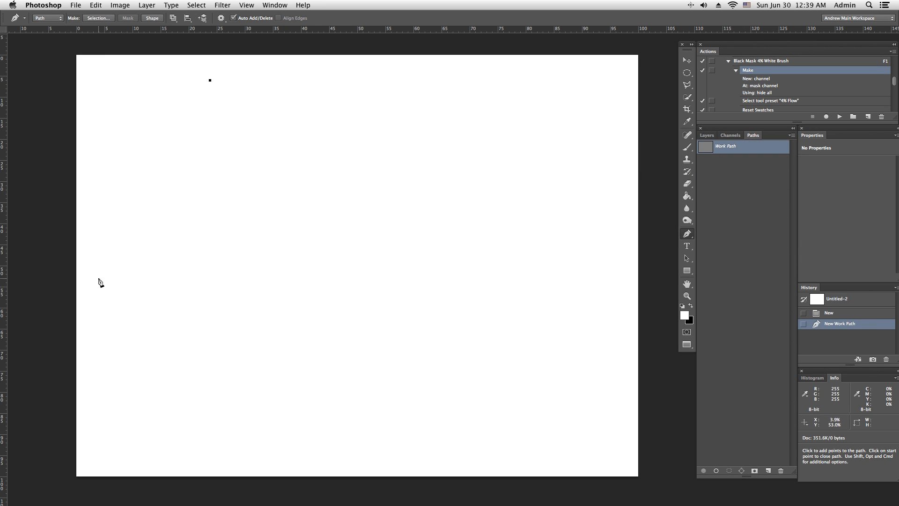
click(98, 279)
click(243, 440)
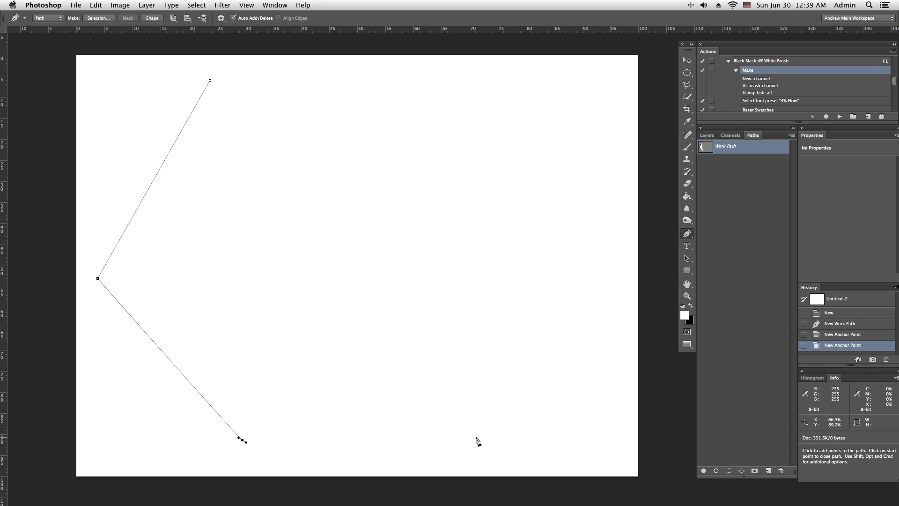
click(489, 442)
click(602, 339)
click(604, 175)
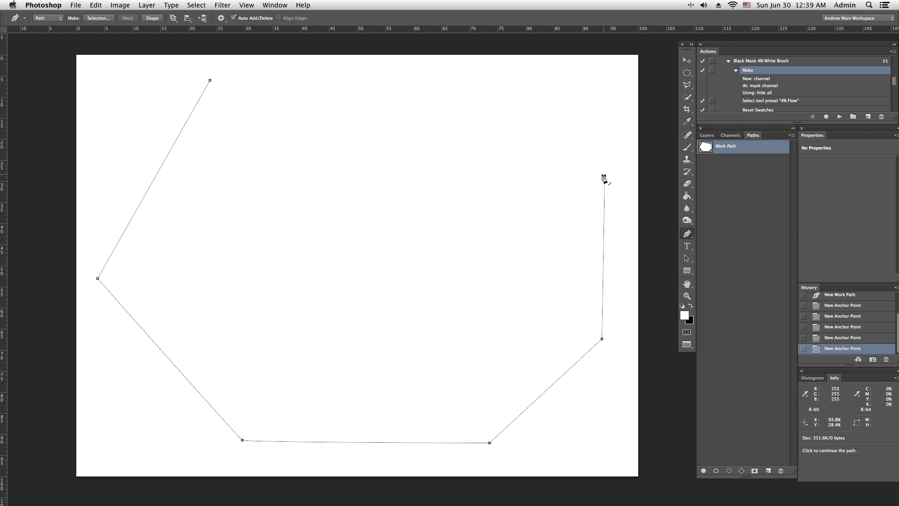
click(427, 114)
click(210, 80)
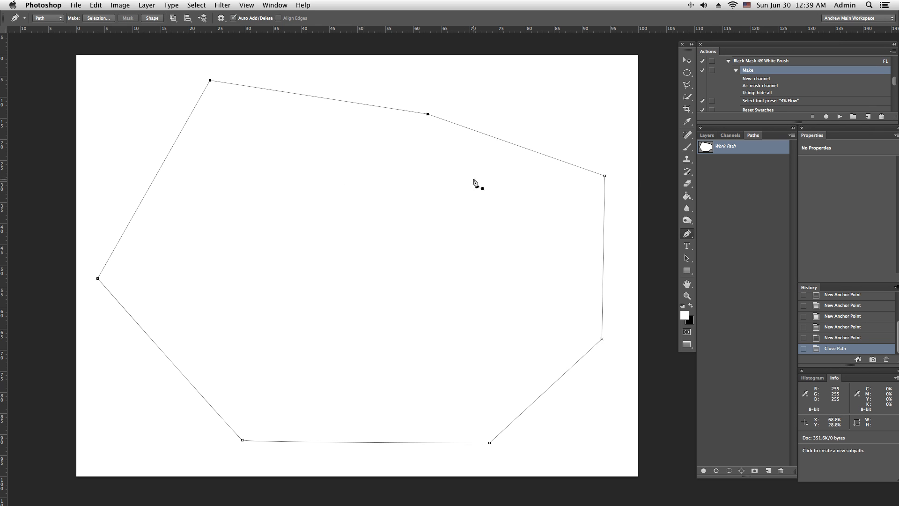
Save the work path under the name "weird octagon in paths" and load it as a selection
double_click(731, 148)
text(weird oc)
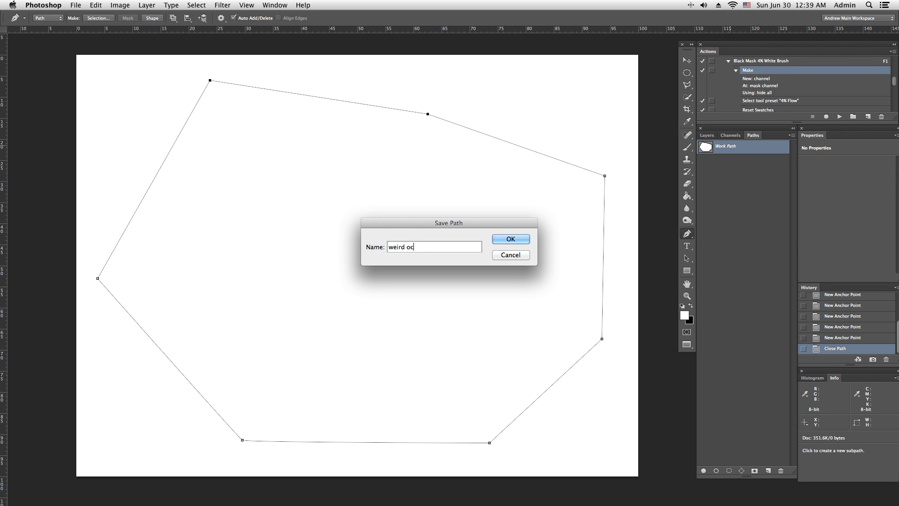
text(tagon in paths)
key(Return)
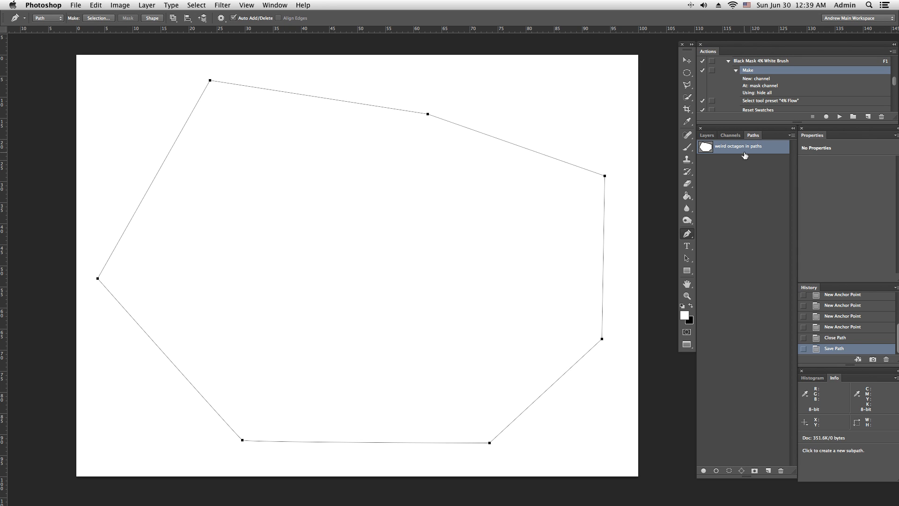
super+click(707, 149)
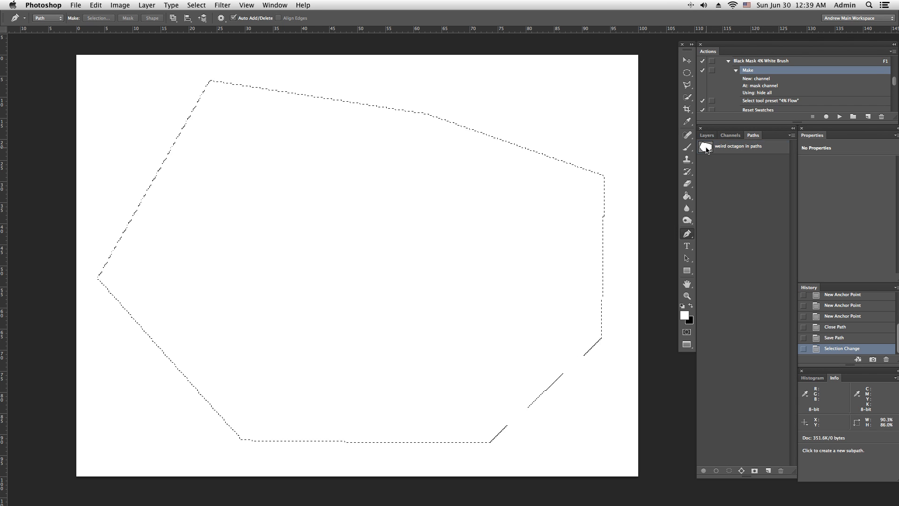
Save the selection as a new channel named "saving octagon menu" and deselect
click(731, 135)
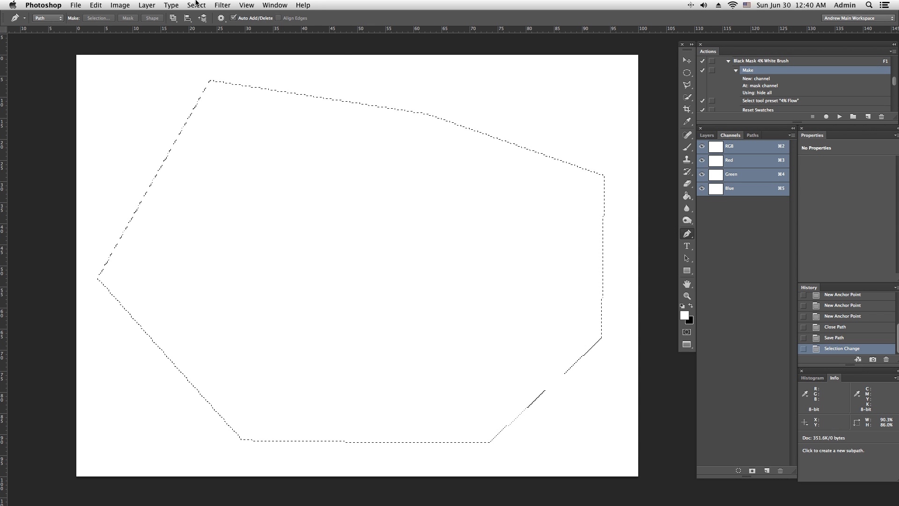
click(196, 5)
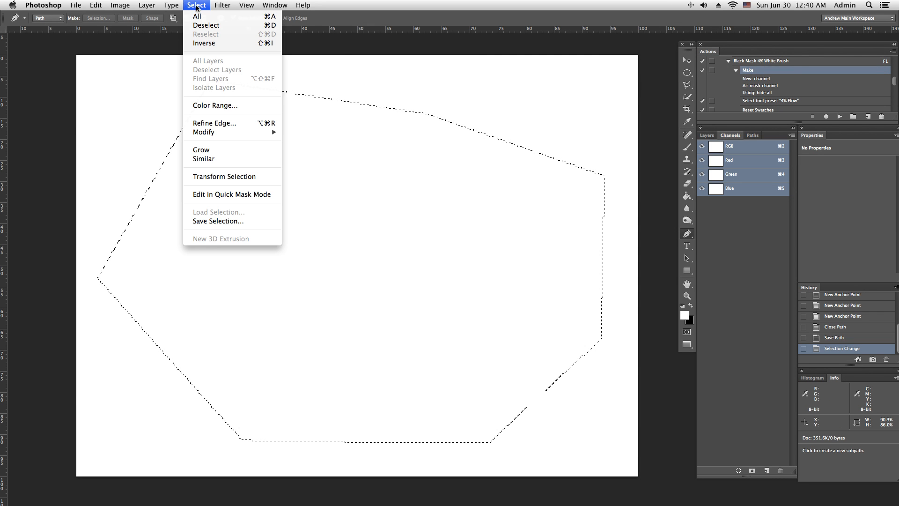
click(236, 221)
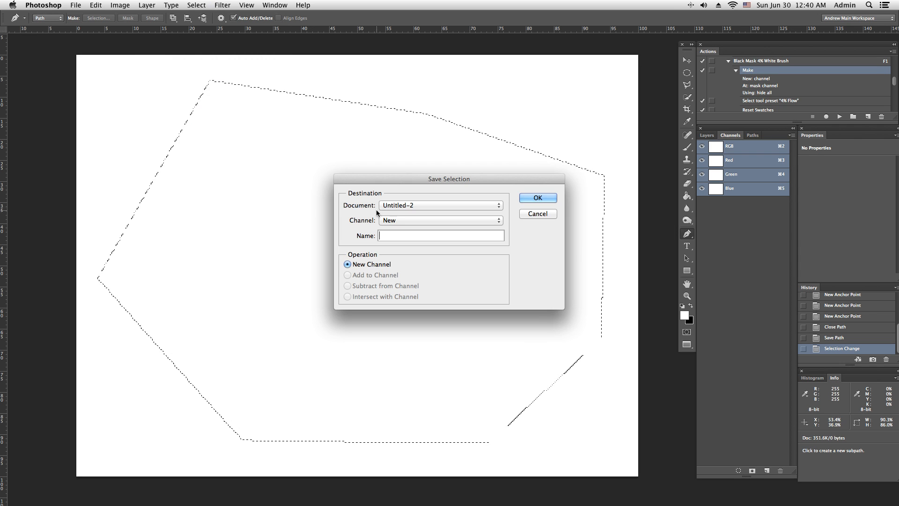
text(save)
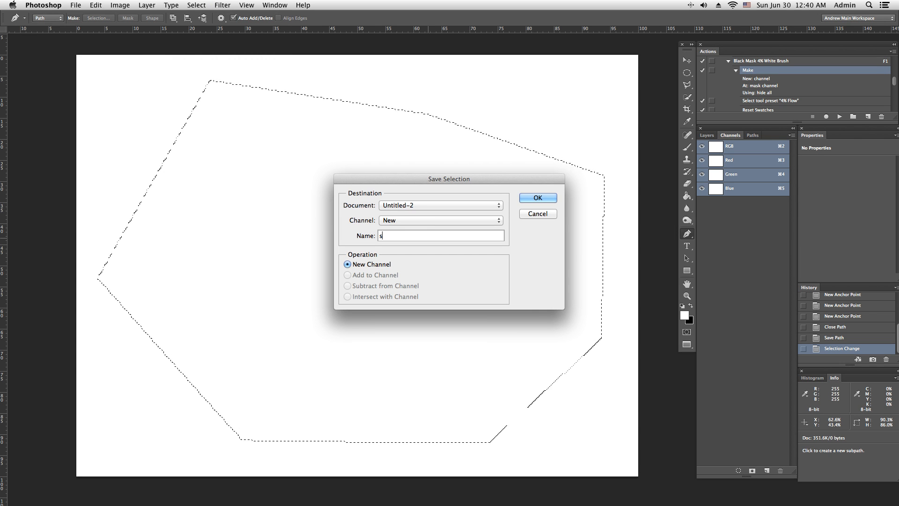
key(BackSpace)
key(BackSpace)
key(BackSpace)
key(BackSpace)
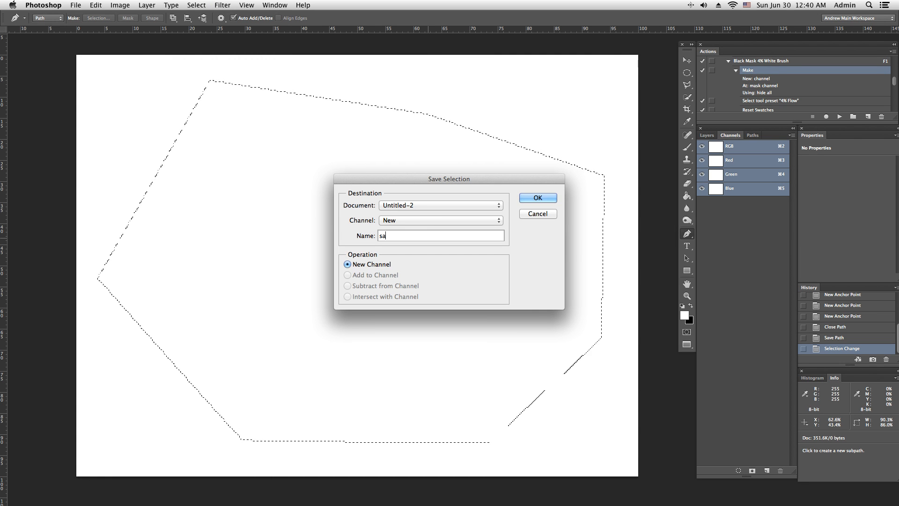
text(saving octagonm)
key(BackSpace)
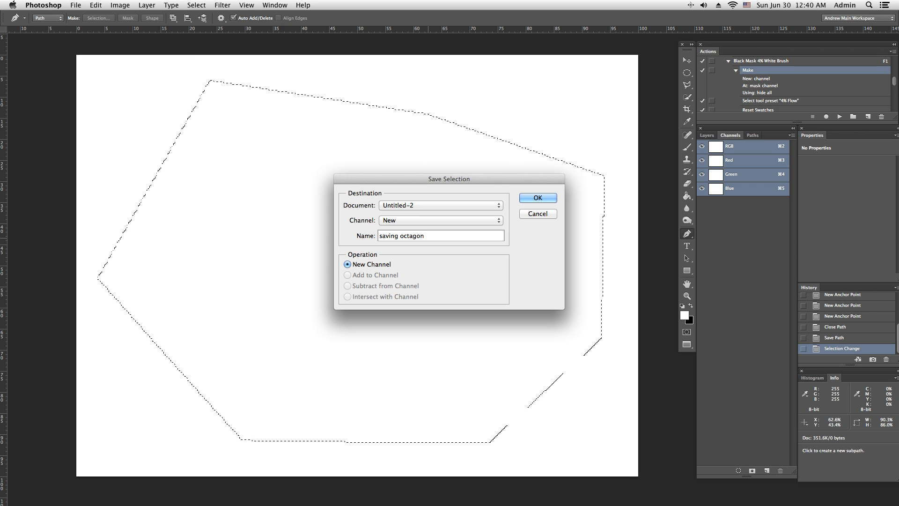
text(menu)
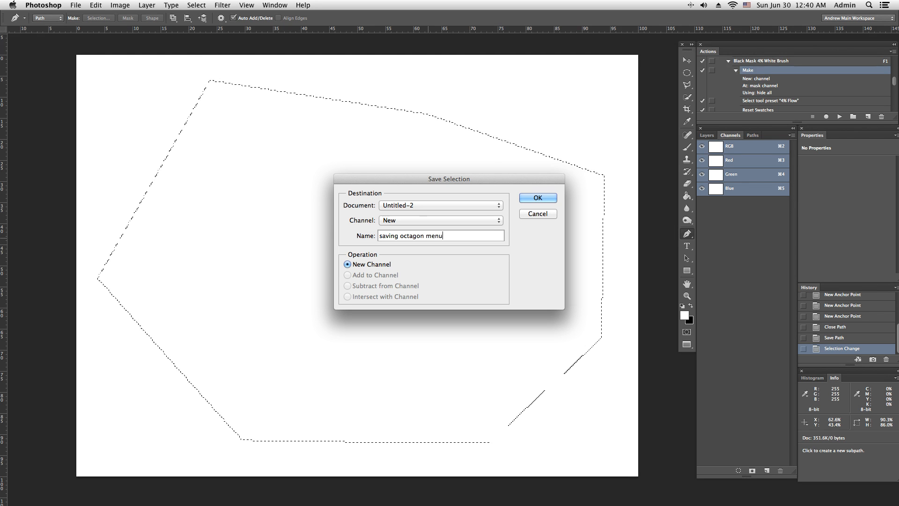
click(540, 196)
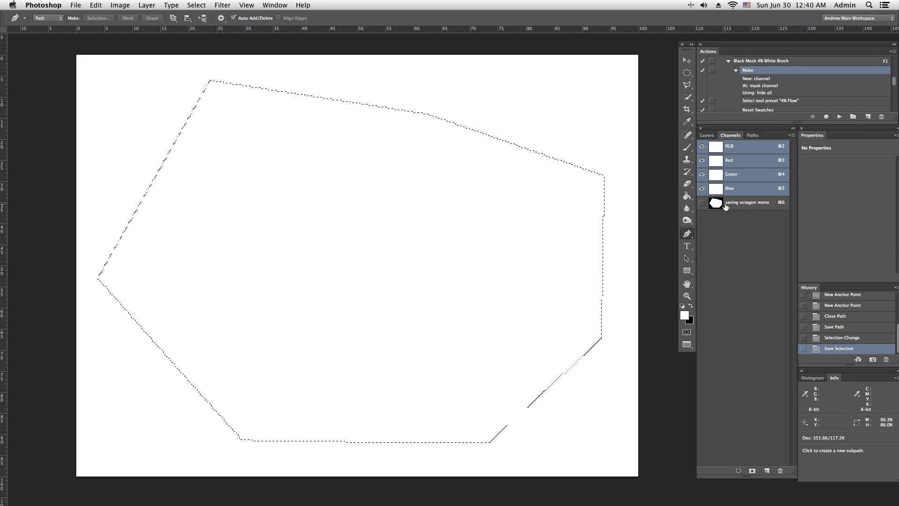
key(super+d)
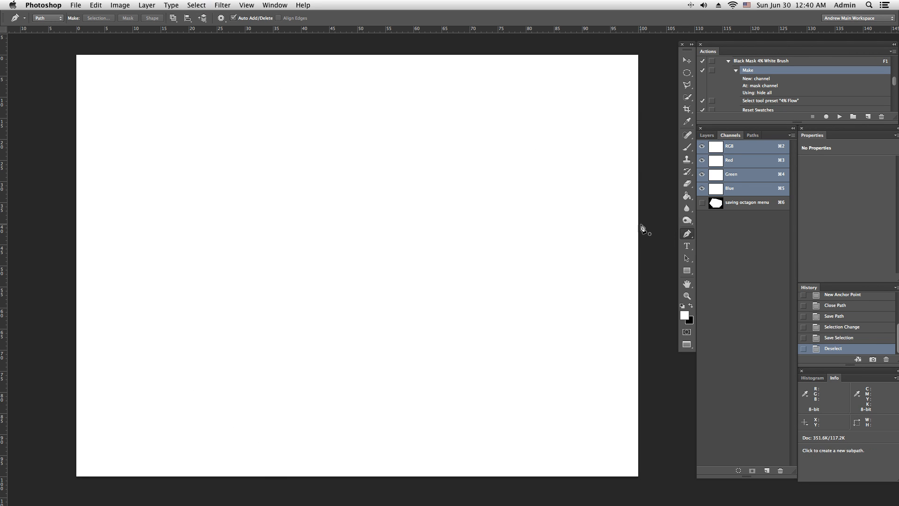
Preview the "saving octagon menu" channel alone and over the RGB composite, and load it as a selection with its overlay hidden
click(726, 207)
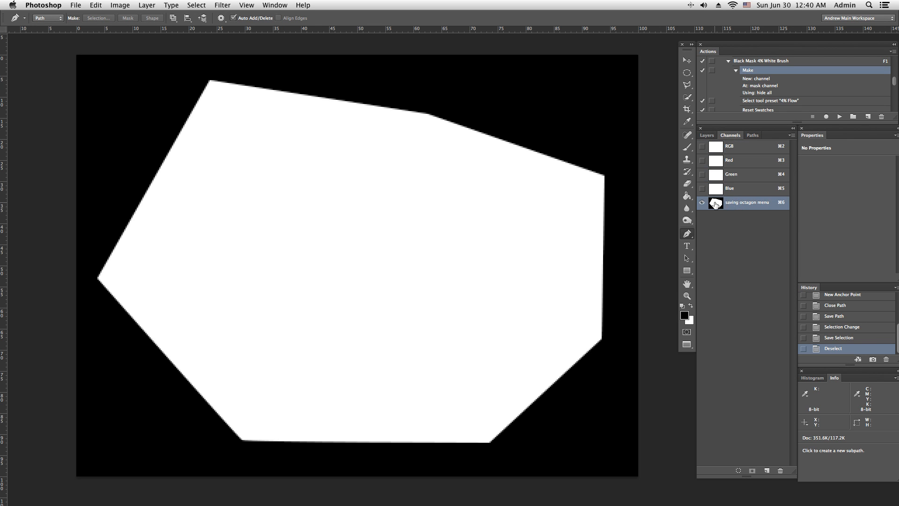
click(702, 146)
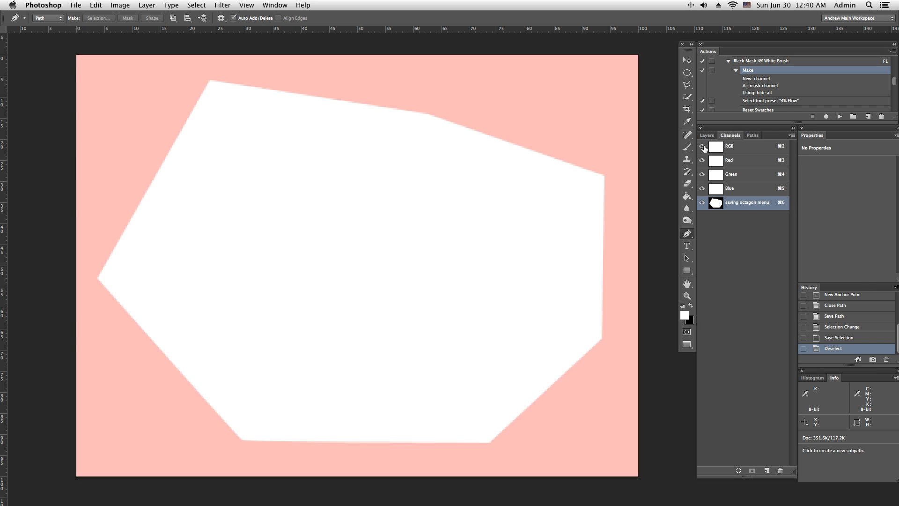
click(702, 202)
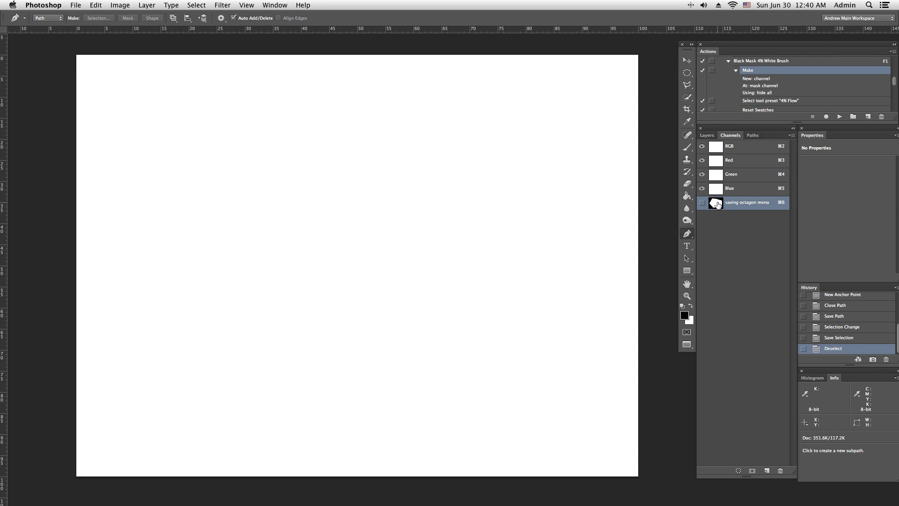
super+click(717, 204)
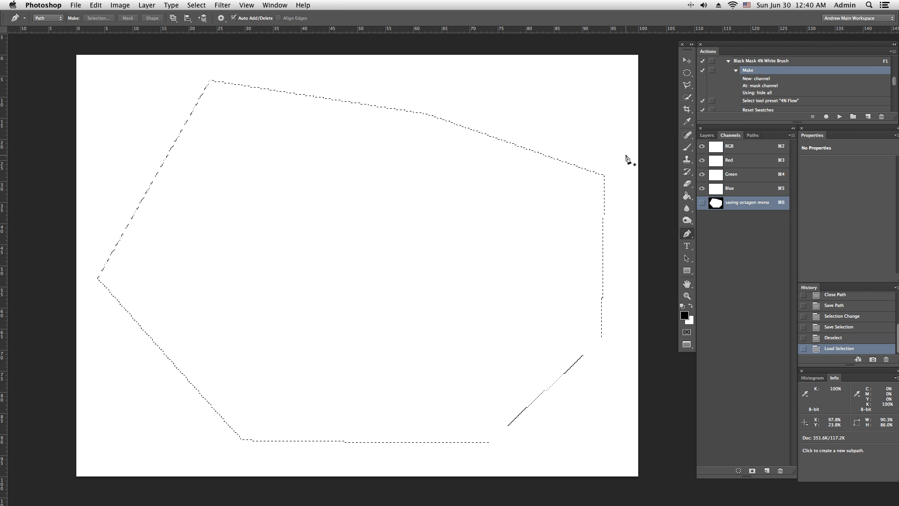
Compare where the saved path and the saved selection are stored, checking the document's paths, channels and layers
click(753, 135)
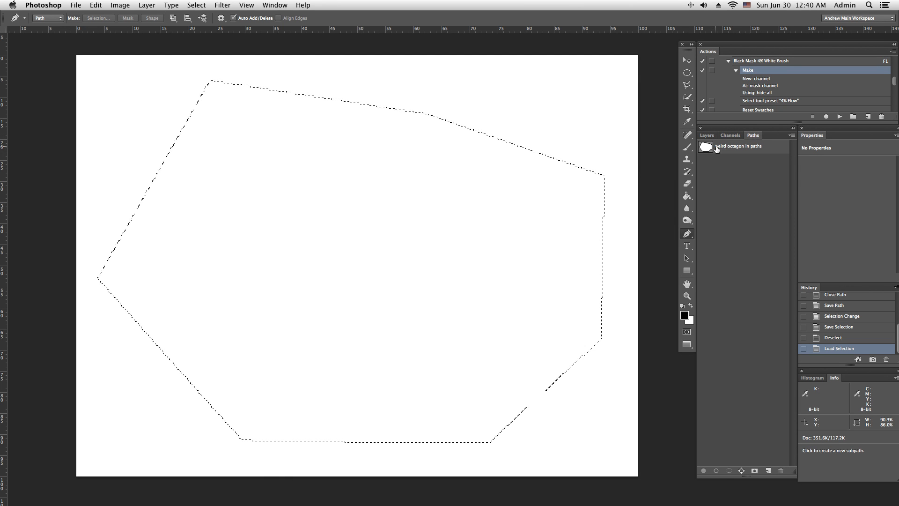
click(730, 135)
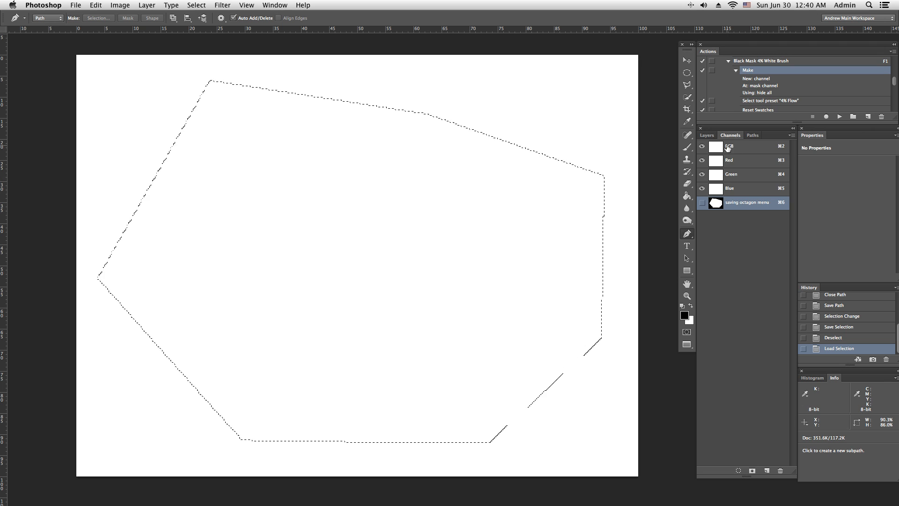
click(753, 135)
click(730, 136)
click(753, 136)
click(730, 135)
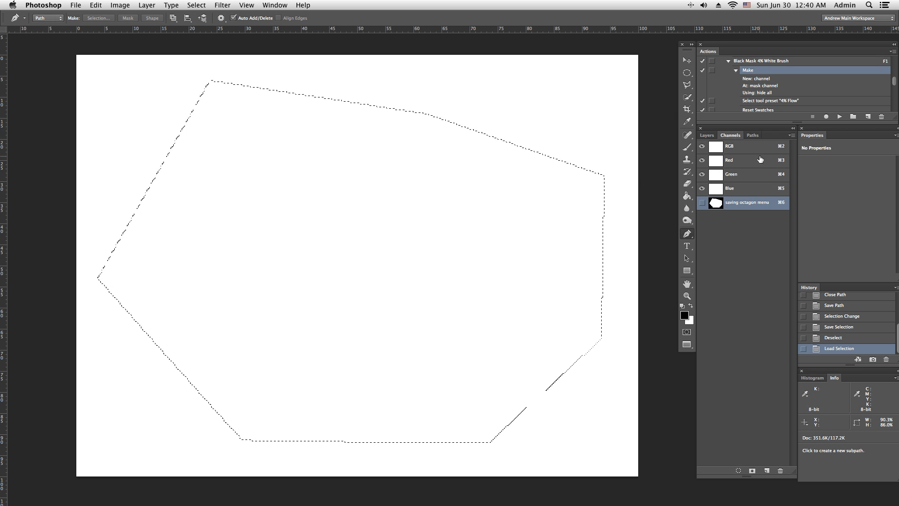
click(752, 136)
click(731, 135)
click(707, 135)
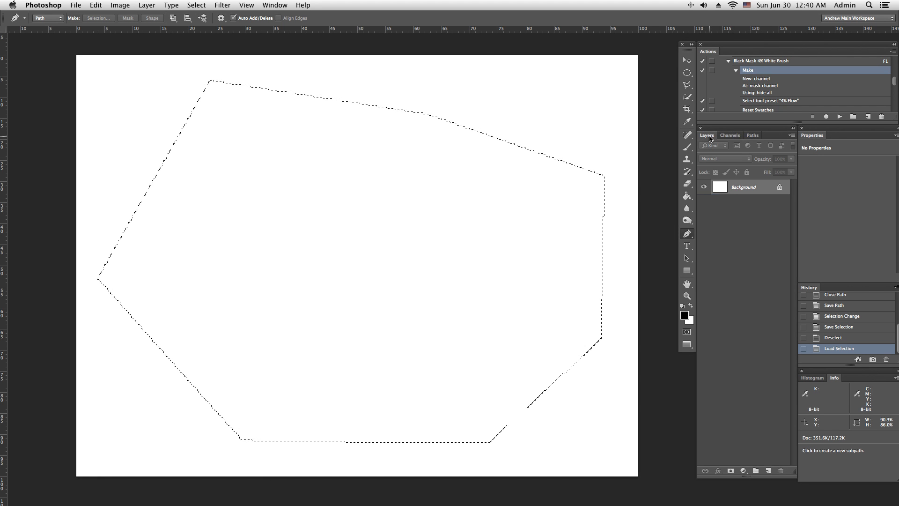
click(730, 135)
click(752, 135)
click(731, 135)
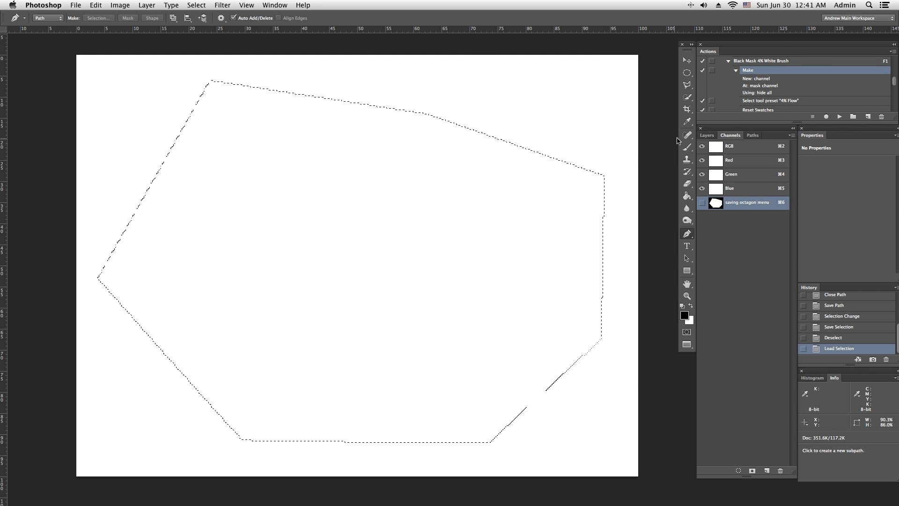
click(707, 136)
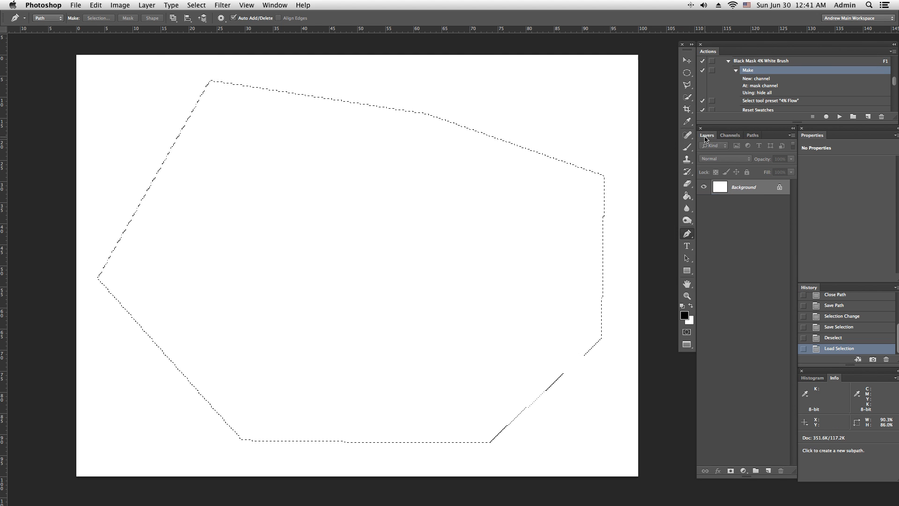
Switch to the Untitled-1 document with the topic list and check which selection commands are available
click(248, 6)
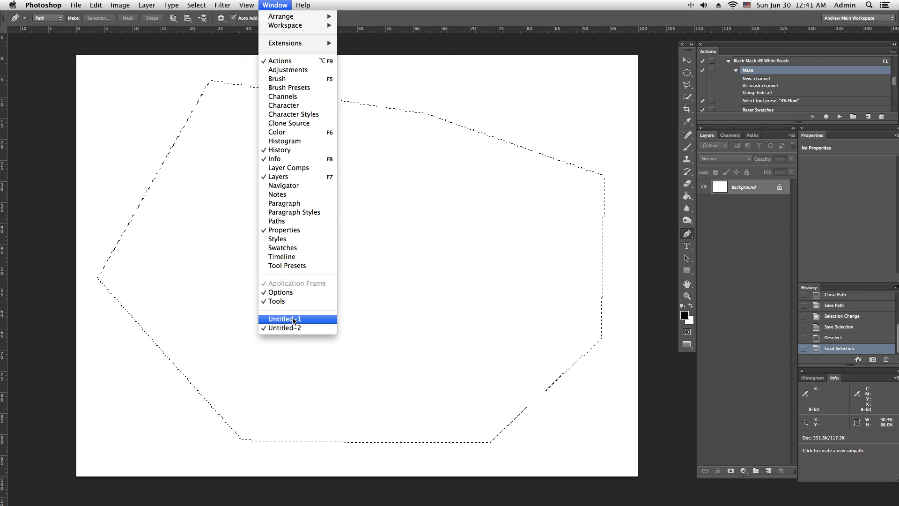
click(298, 319)
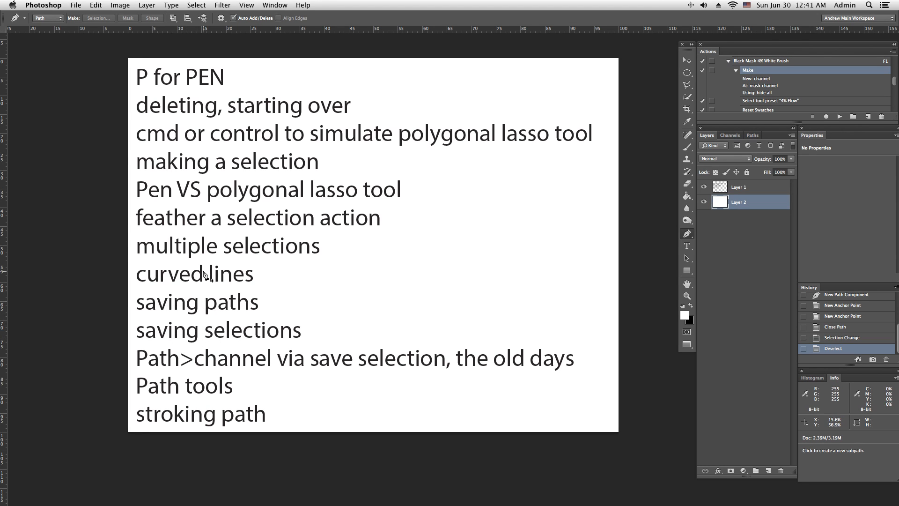
click(196, 5)
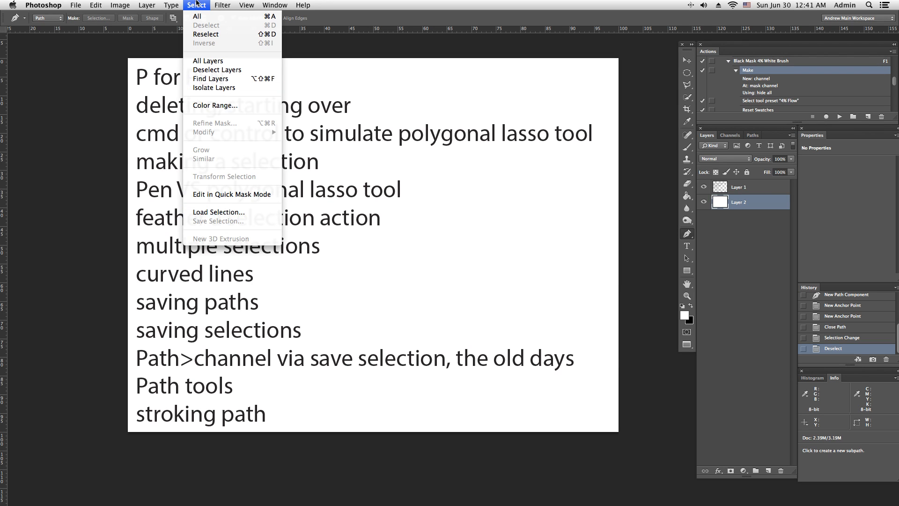
click(305, 304)
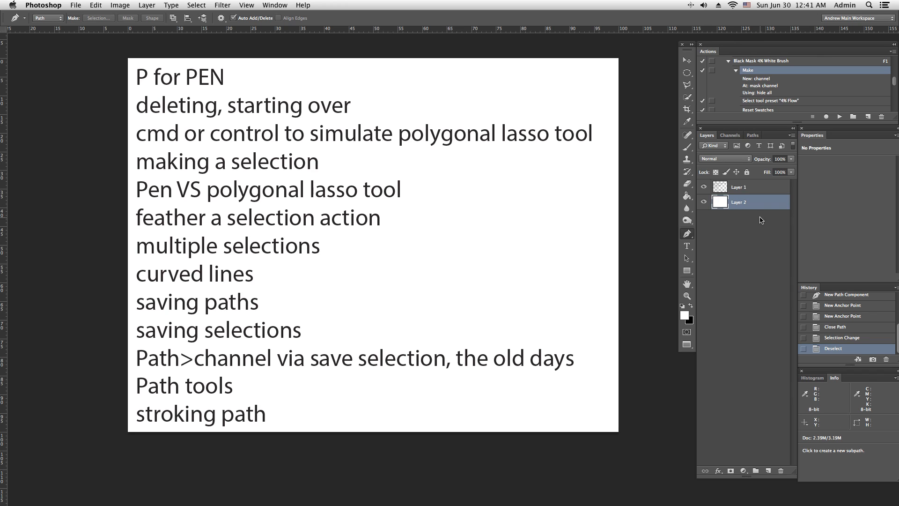
Examine the channels, paths and layers of the Untitled-1 document for stored selections and paths
click(731, 137)
click(749, 137)
click(728, 136)
click(755, 136)
click(735, 137)
click(751, 136)
click(730, 136)
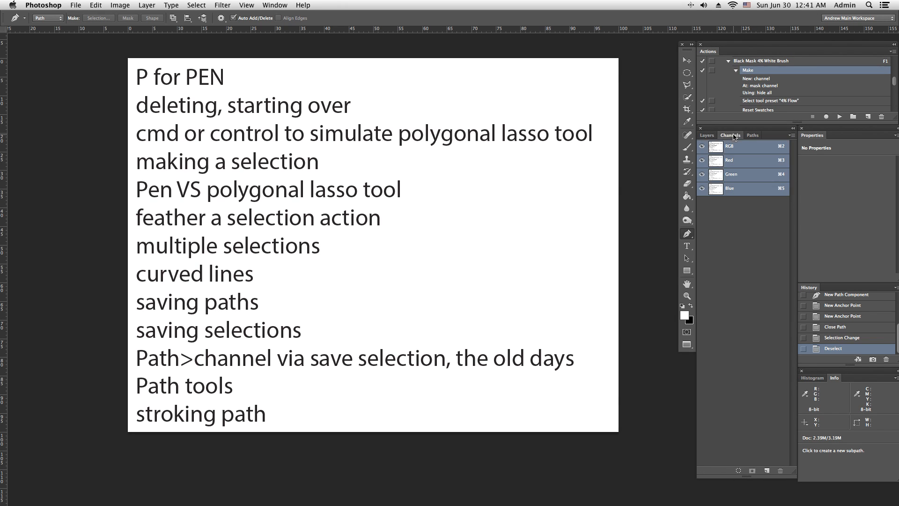
click(753, 137)
click(707, 136)
click(730, 137)
click(751, 137)
click(735, 137)
click(752, 137)
click(730, 137)
click(706, 136)
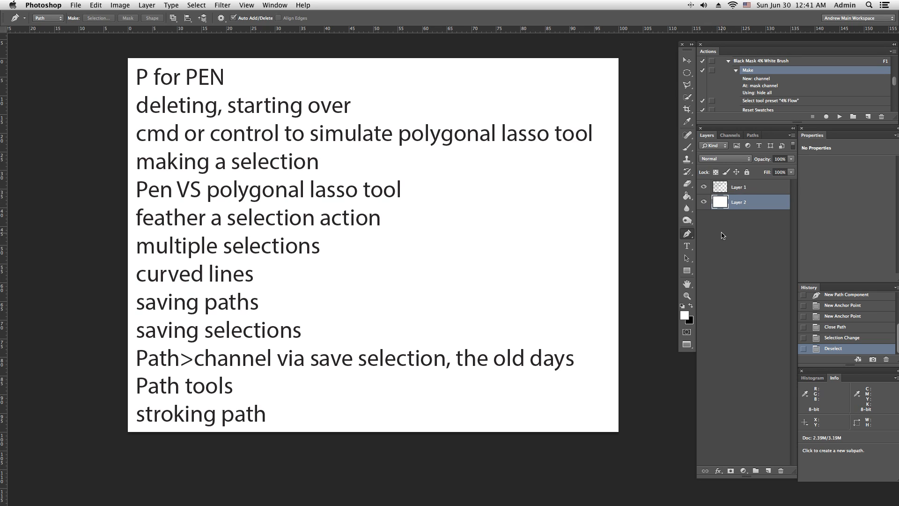
click(753, 135)
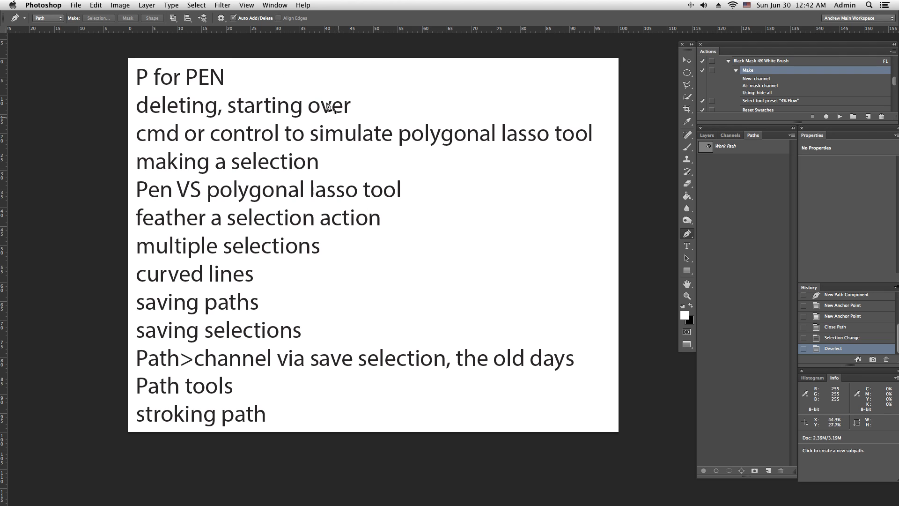
Return to the Untitled-2 document and clear its octagon selection
click(279, 4)
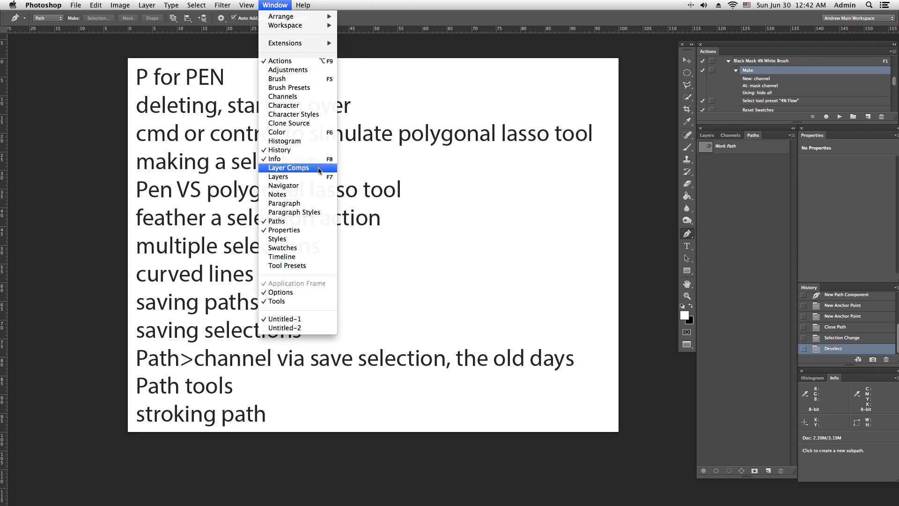
click(316, 328)
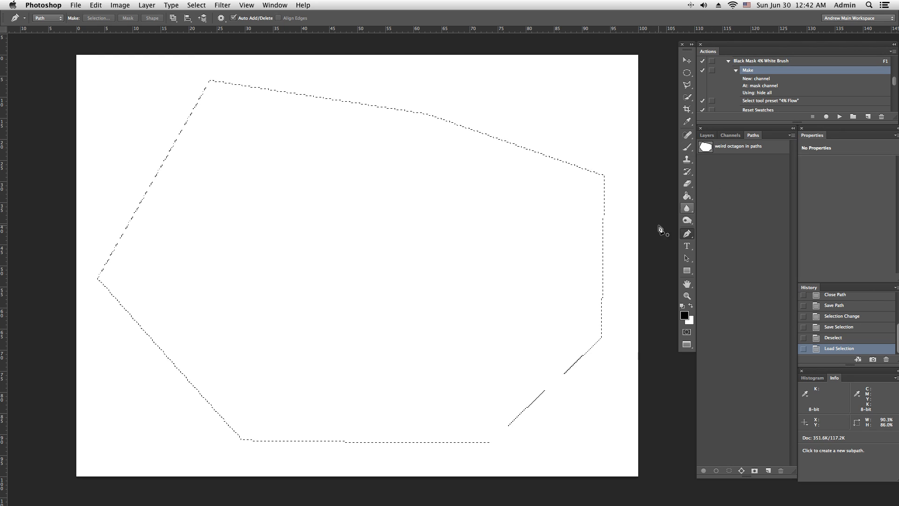
key(super+d)
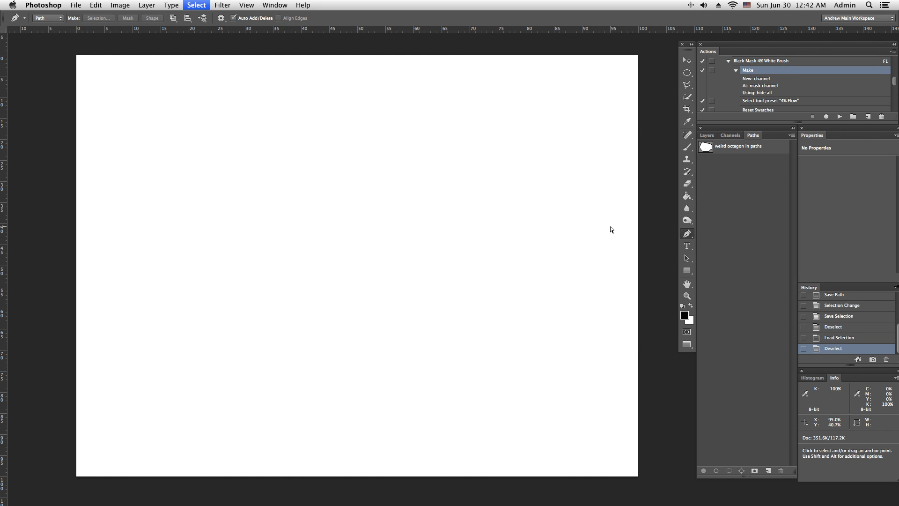
Draw a closed, notched seven-point path with the Pen tool, about 76% of the canvas width and 85% of its height
click(119, 82)
click(128, 440)
click(550, 430)
click(511, 306)
click(366, 197)
click(354, 374)
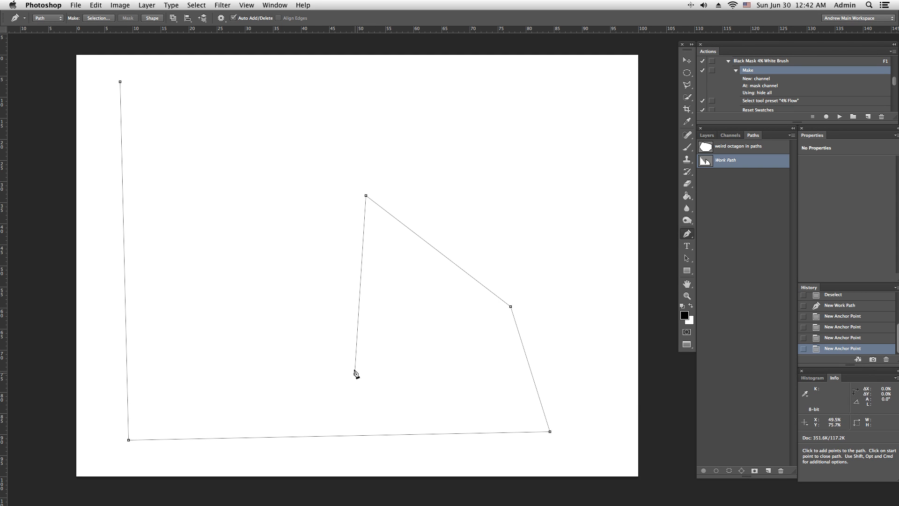
click(256, 149)
click(120, 82)
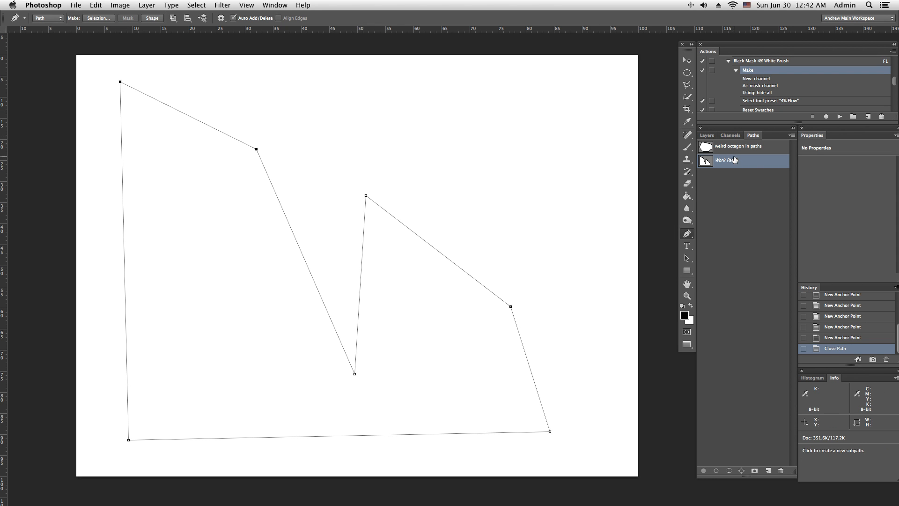
Check the topic list in Untitled-1, return to Untitled-2 and display the saved path "weird octagon in paths"
click(265, 4)
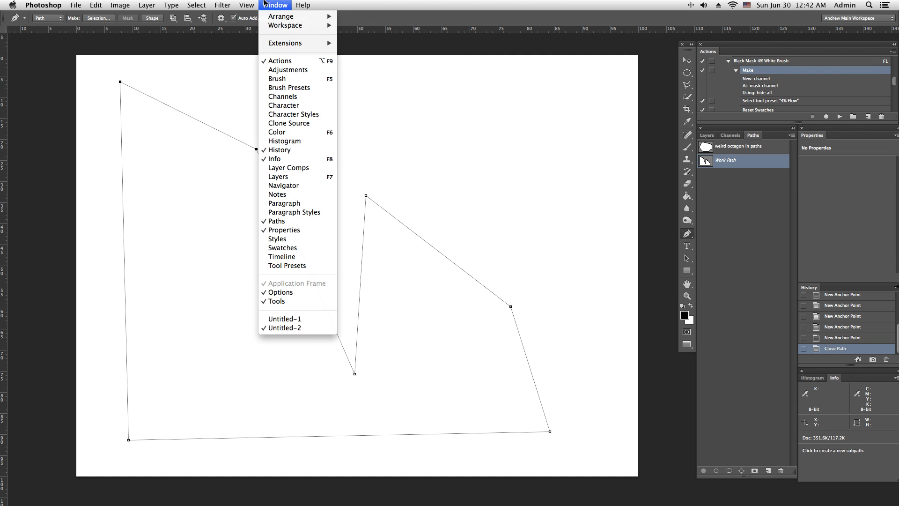
click(308, 320)
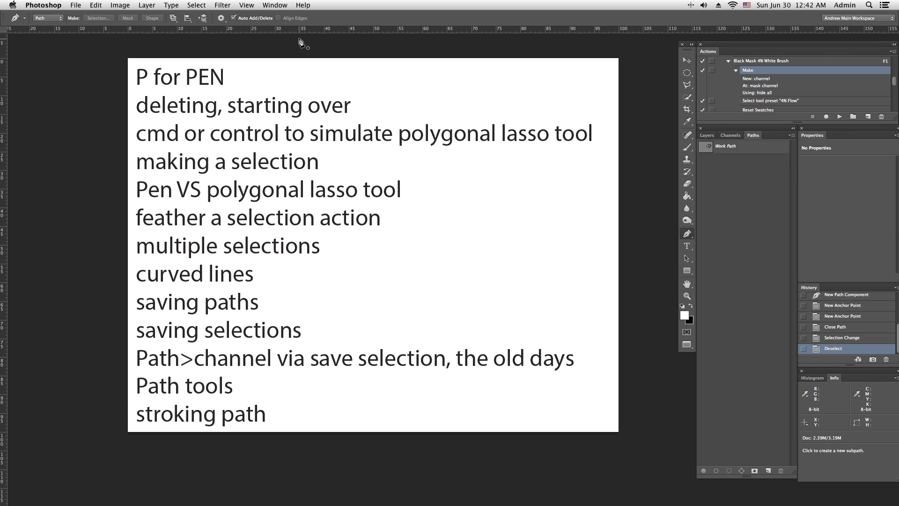
click(274, 4)
click(314, 330)
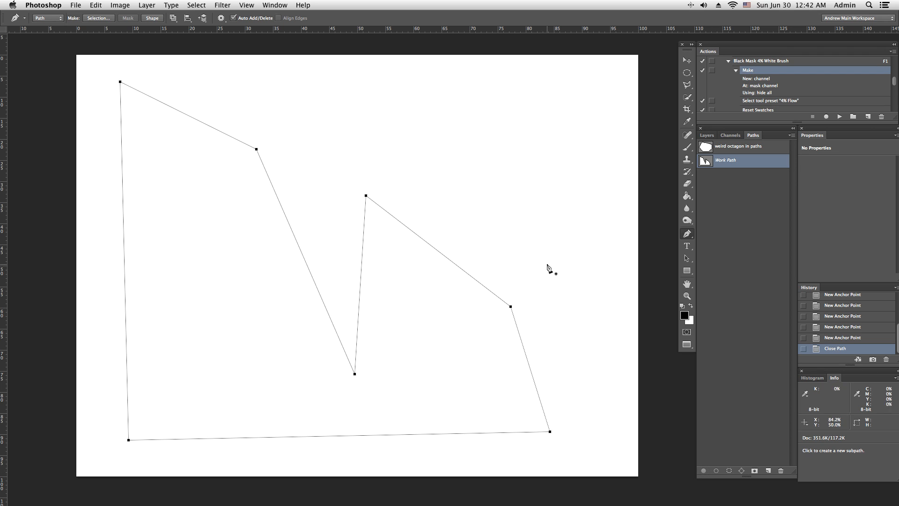
click(733, 148)
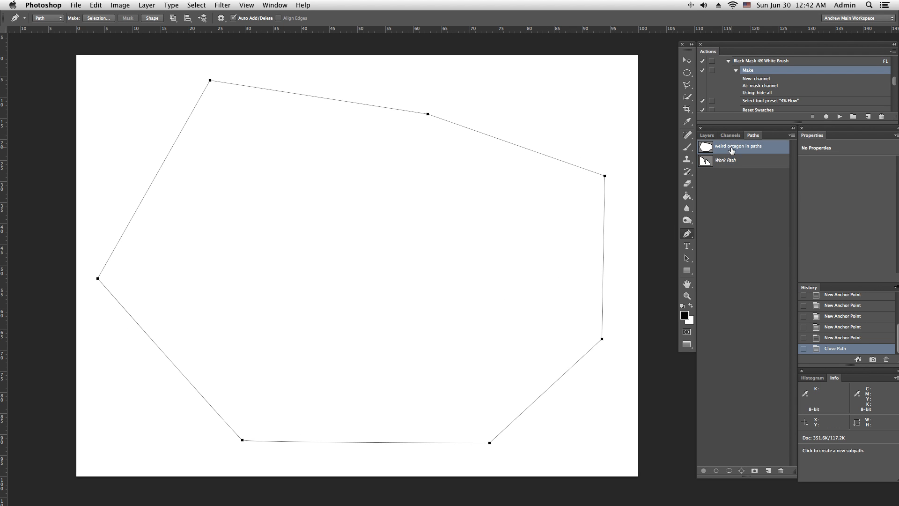
Compare the work path with the saved path, and delete the saved path "weird octagon in paths"
click(727, 160)
click(727, 149)
drag(736, 149, 783, 470)
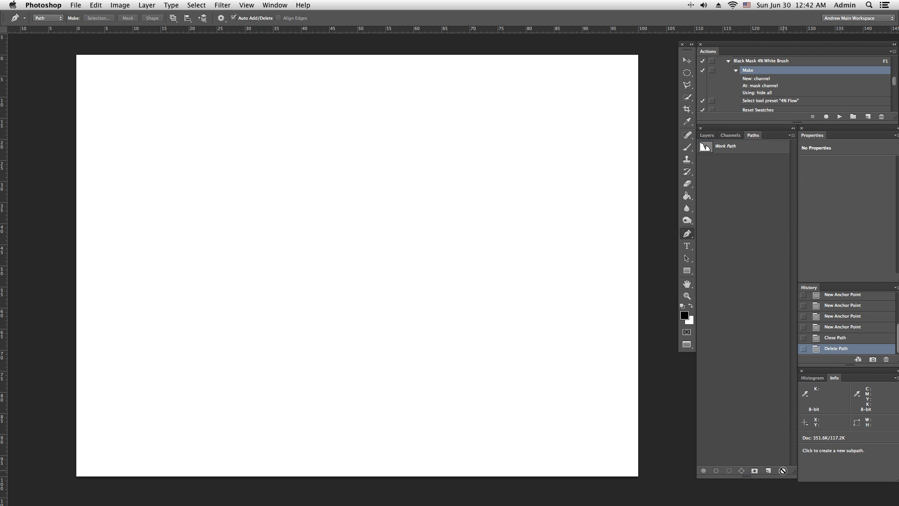
Add an open six-point subpath to the work path near the canvas's upper right, and hide the path
click(736, 148)
click(425, 145)
click(374, 122)
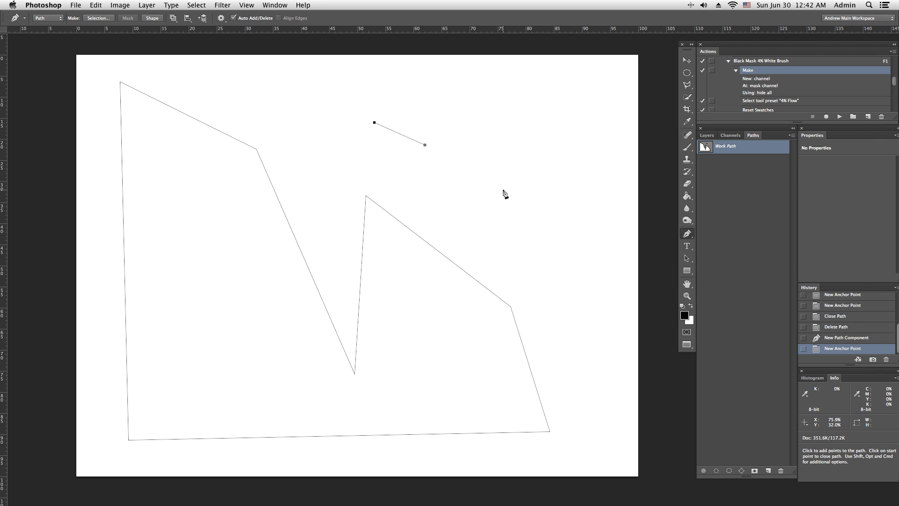
click(481, 192)
click(547, 168)
click(515, 124)
click(467, 104)
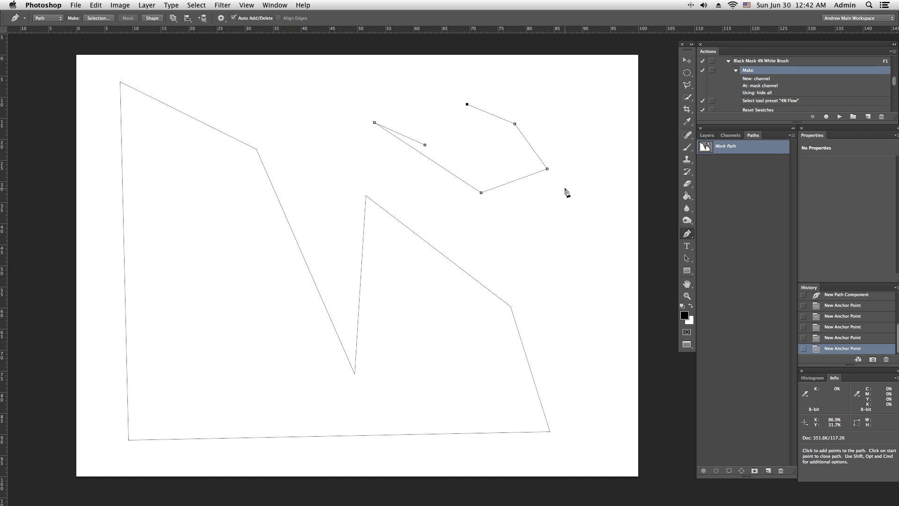
key(Return)
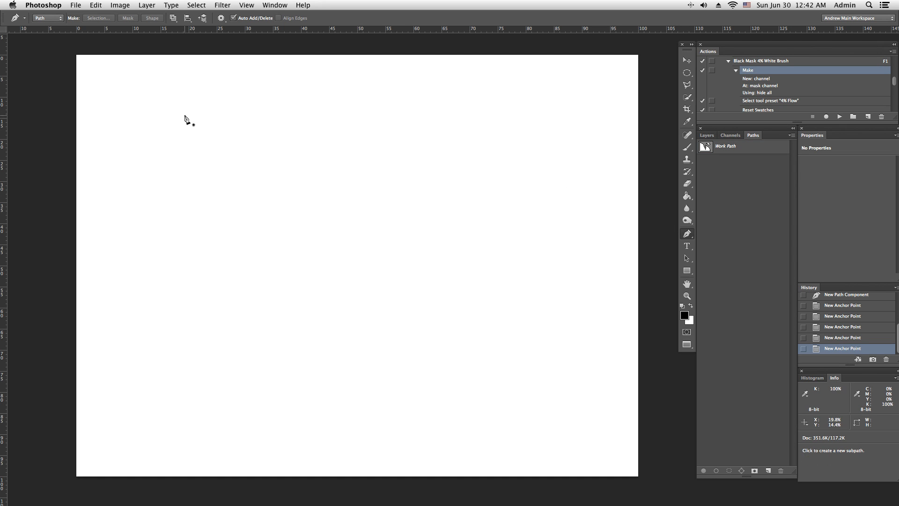
Convert the Background to a regular layer and add a layer above it filled with white
click(706, 135)
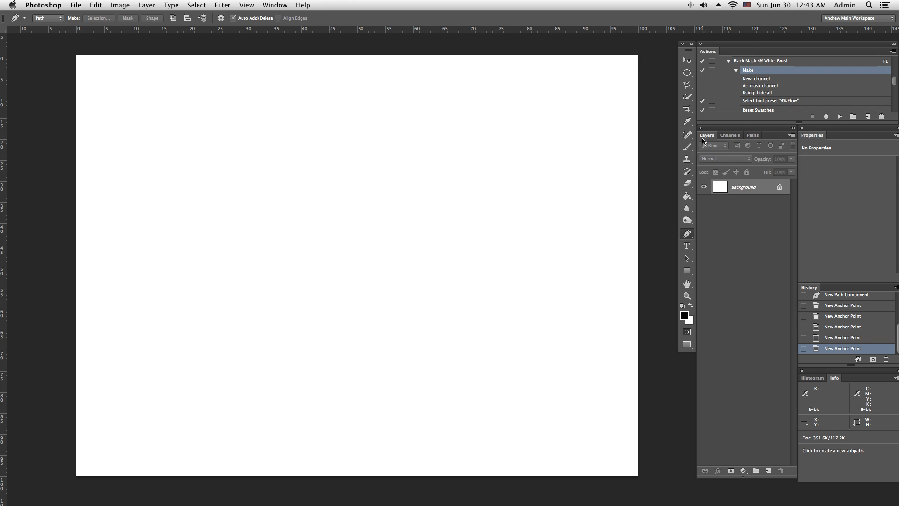
double_click(746, 189)
click(546, 228)
key(x)
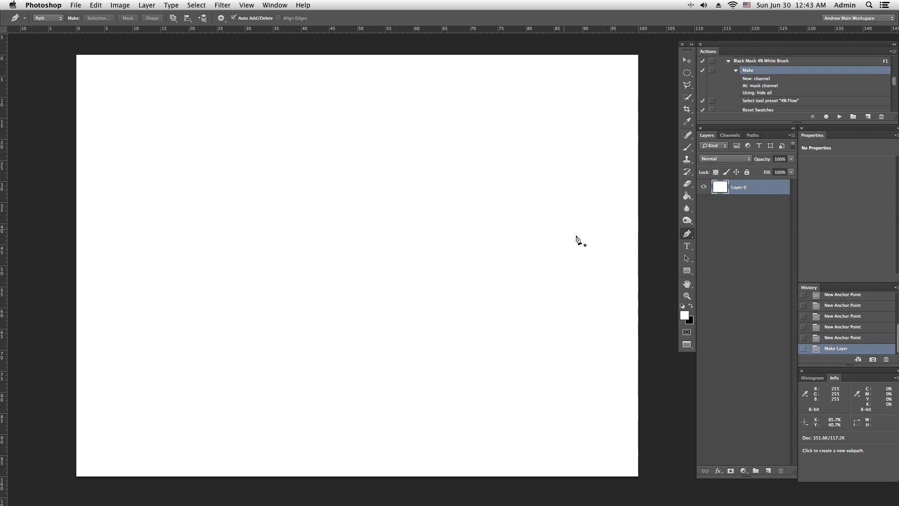
click(768, 470)
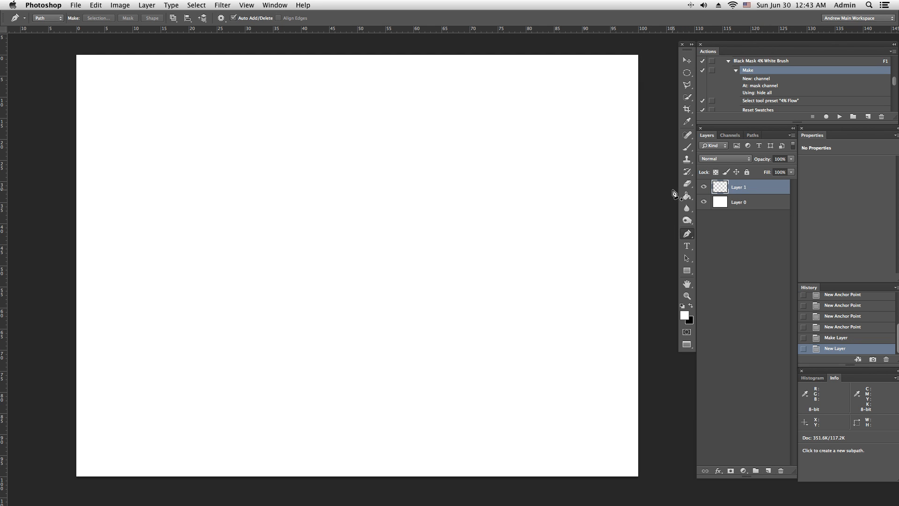
click(687, 195)
click(495, 173)
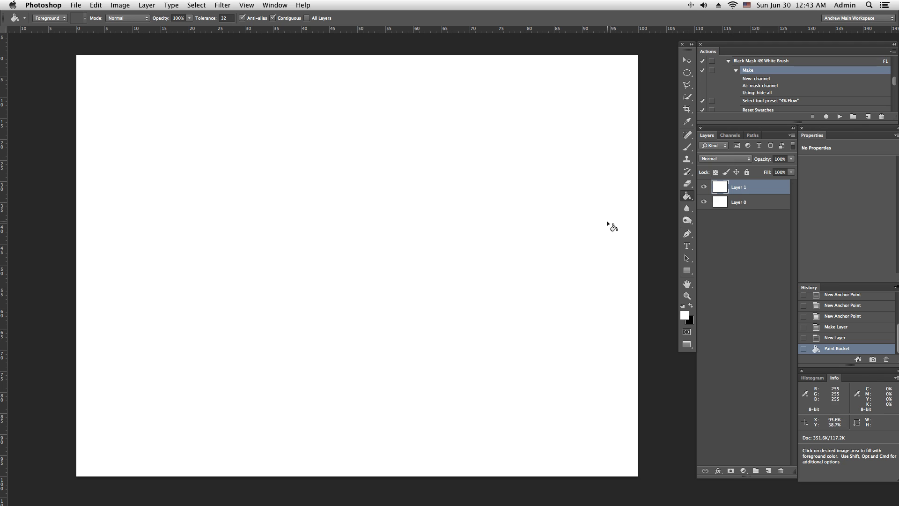
Draw a new closed seven-point path with a V-shaped notch, about 68% of the canvas width and 60% of its height
click(752, 135)
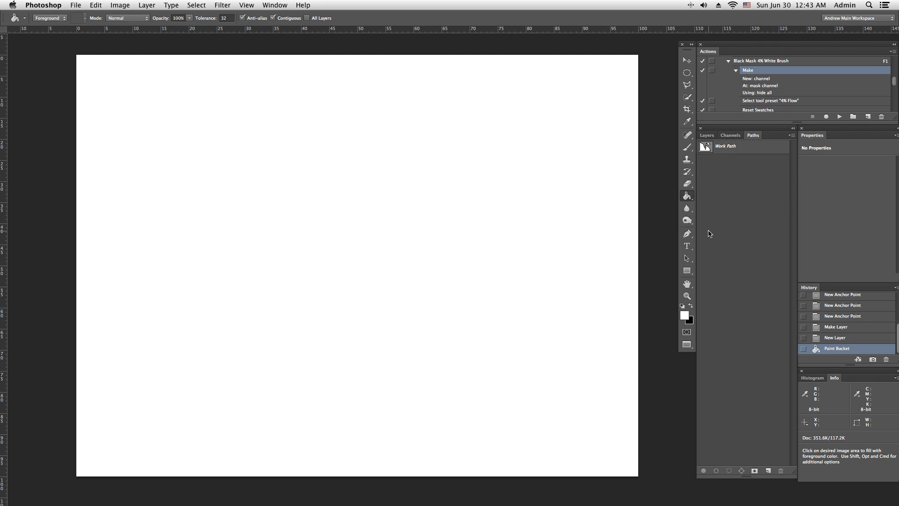
key(p)
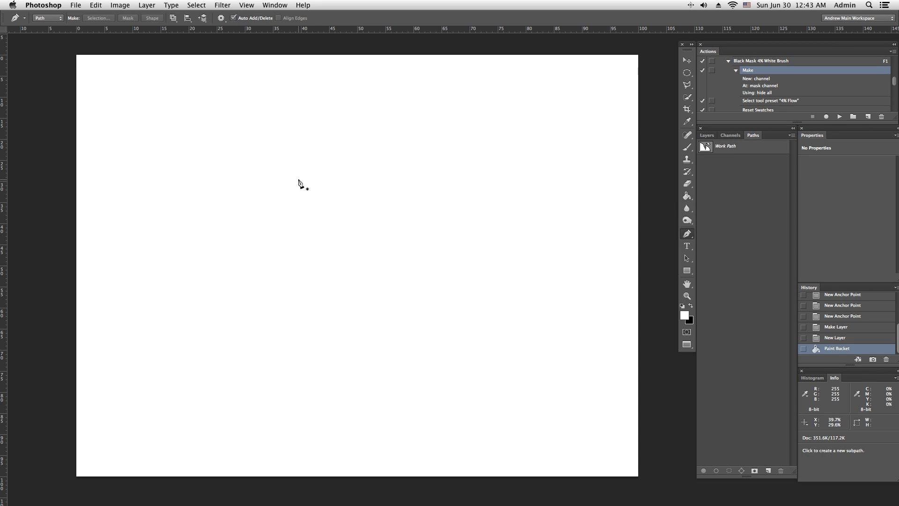
click(187, 76)
click(249, 330)
click(438, 329)
click(569, 161)
click(473, 151)
click(420, 250)
click(276, 76)
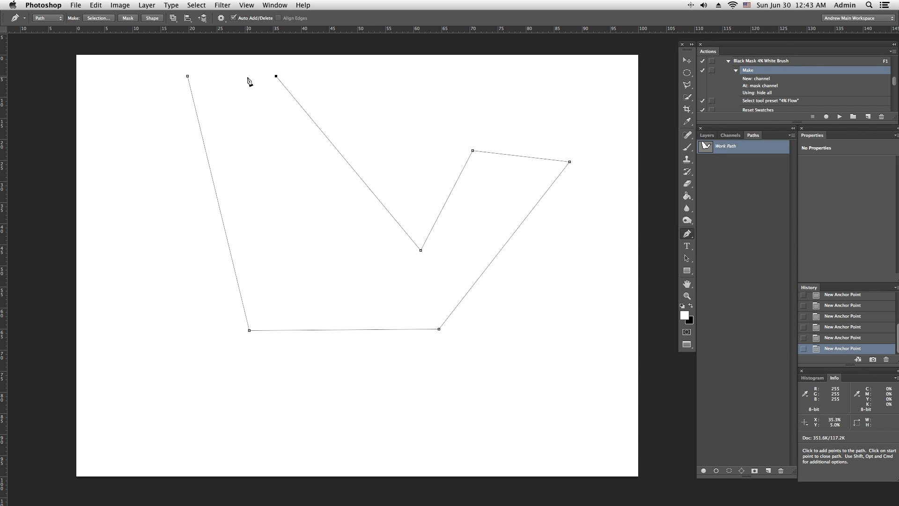
click(188, 77)
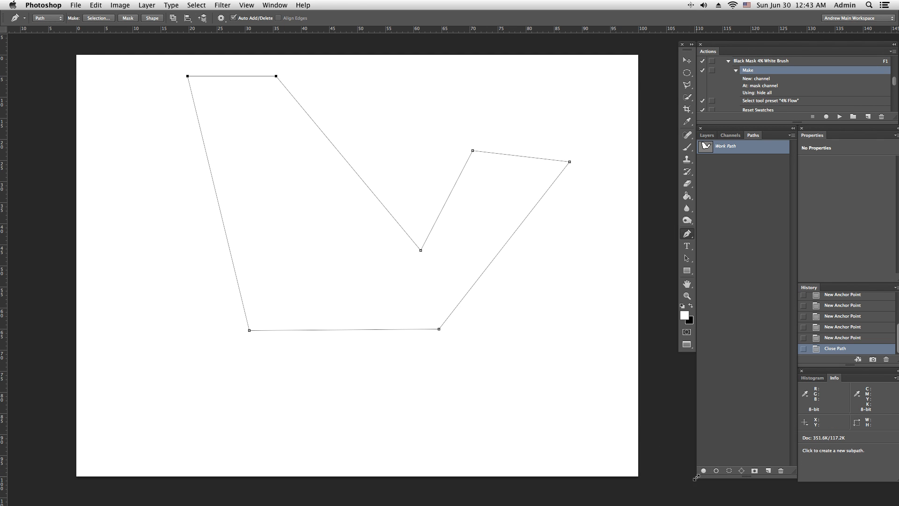
Fill the work path with white on Layer 1, and step back the repeated fill
click(707, 136)
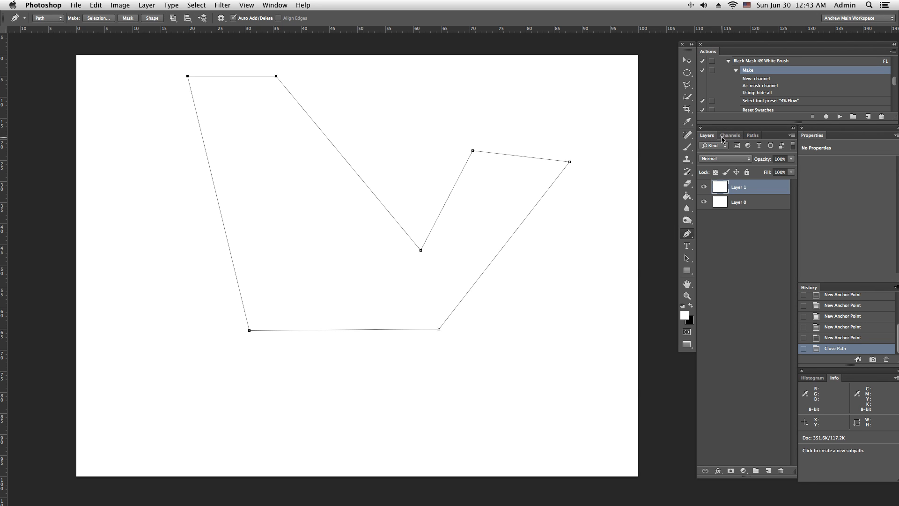
click(753, 135)
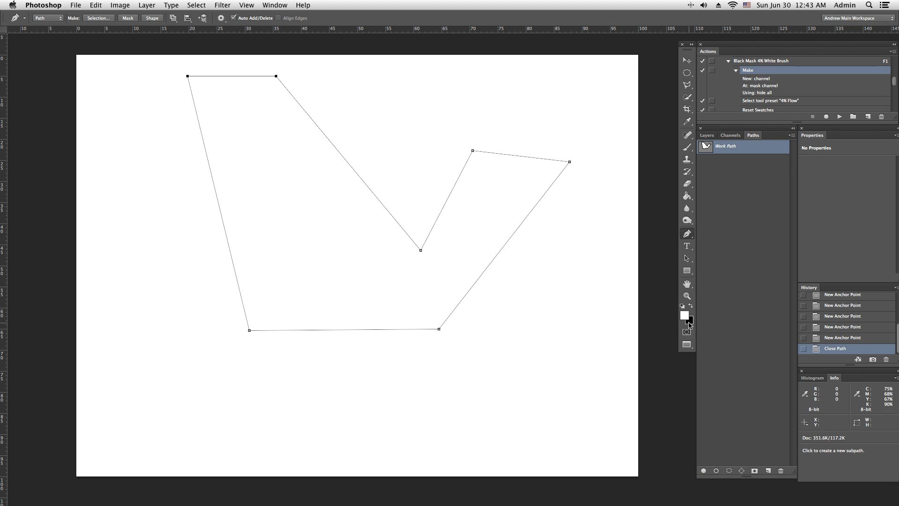
click(703, 470)
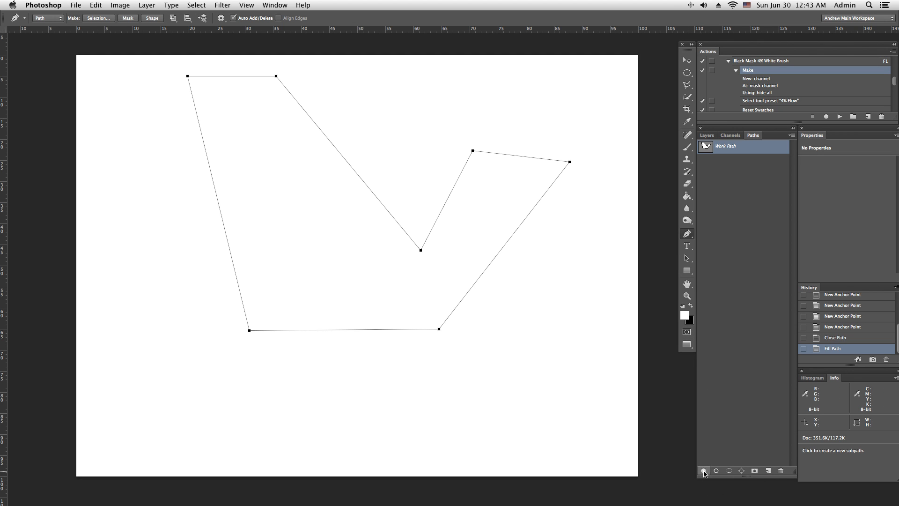
click(703, 471)
click(836, 340)
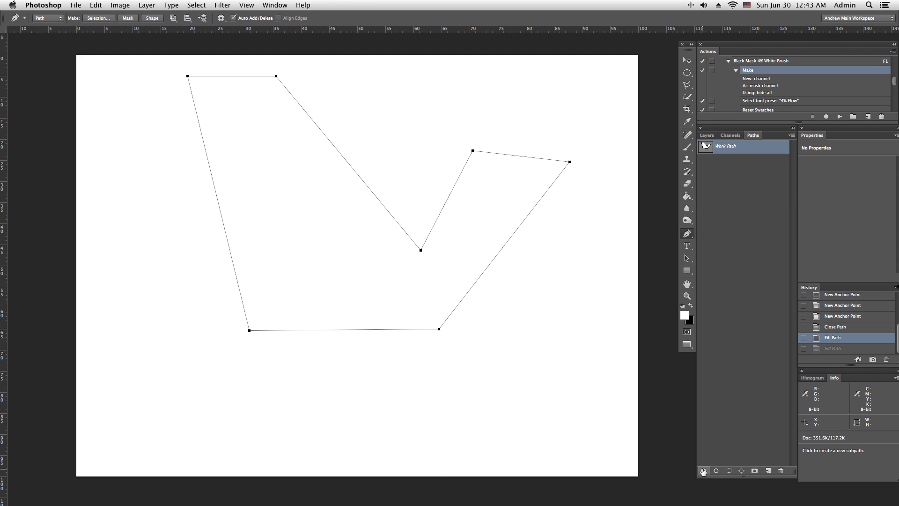
Switch the foreground color to black, fill the work path with it on Layer 1, and undo that fill
click(706, 136)
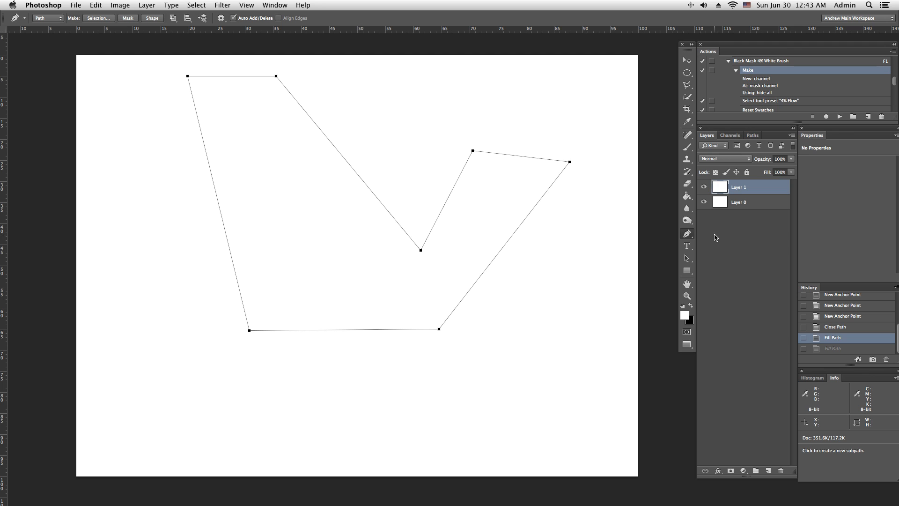
click(753, 135)
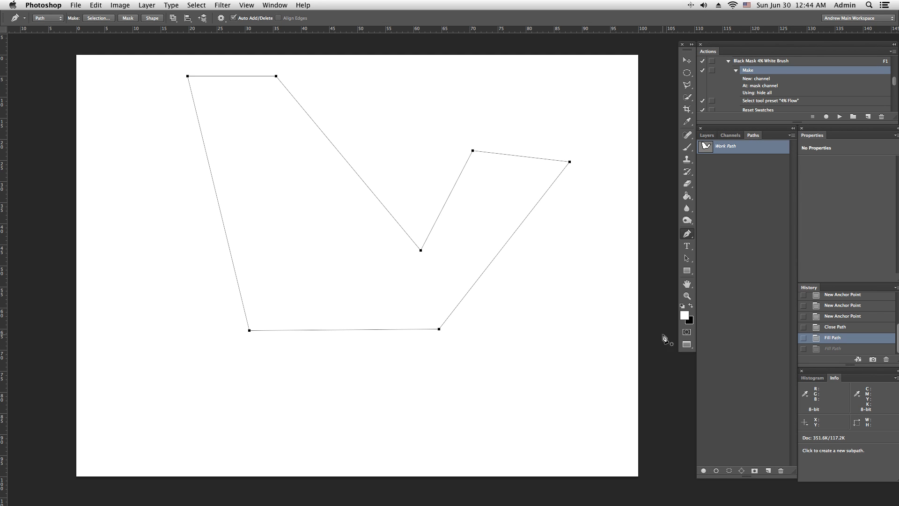
click(691, 305)
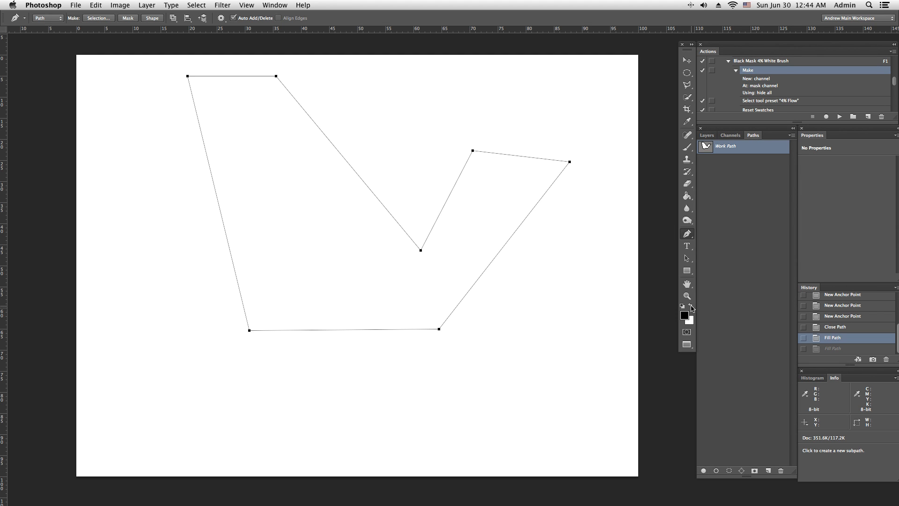
click(703, 471)
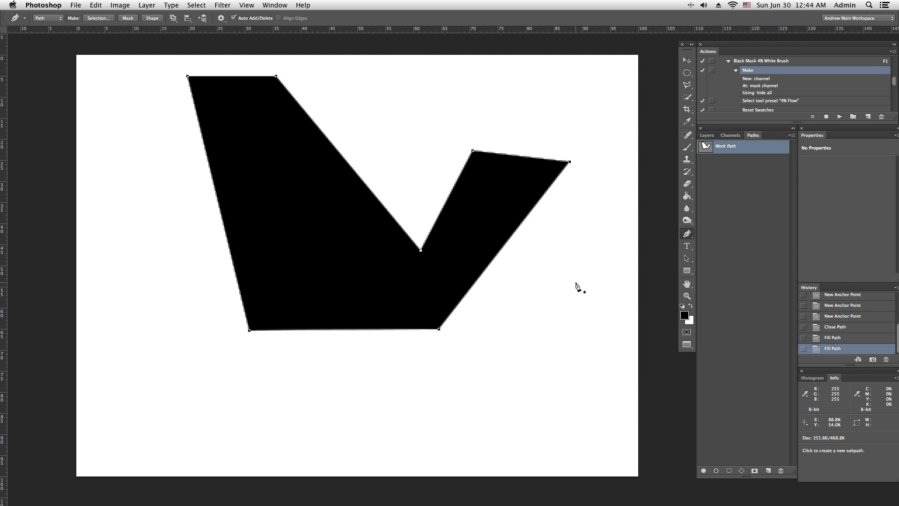
key(super+z)
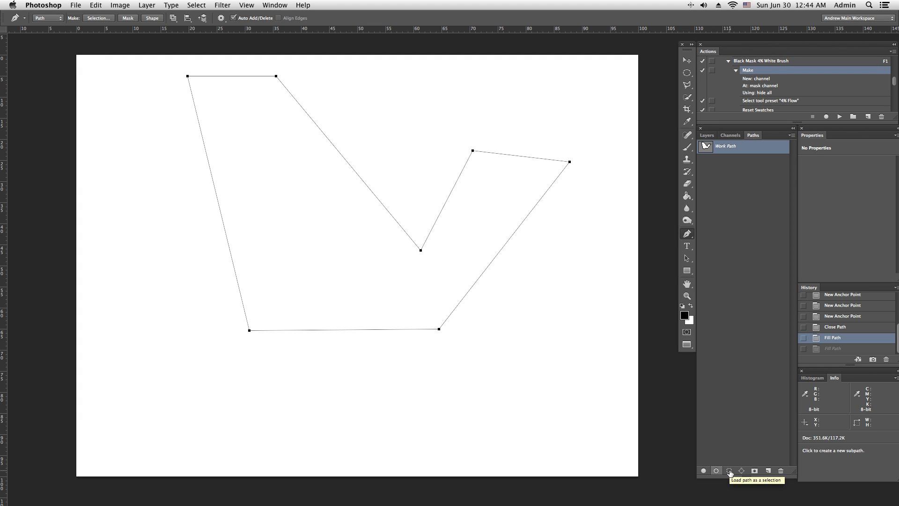
Load the work path as a selection and convert that selection back into a work path
click(729, 471)
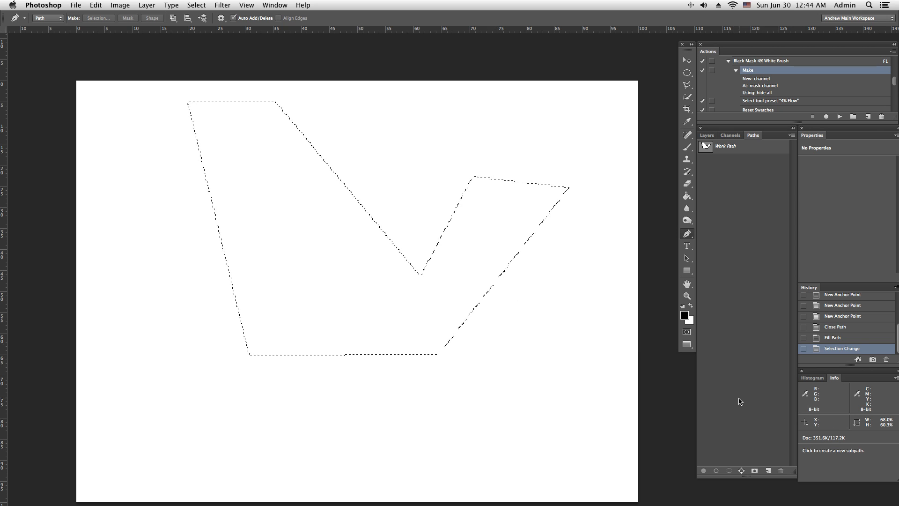
key(super+z)
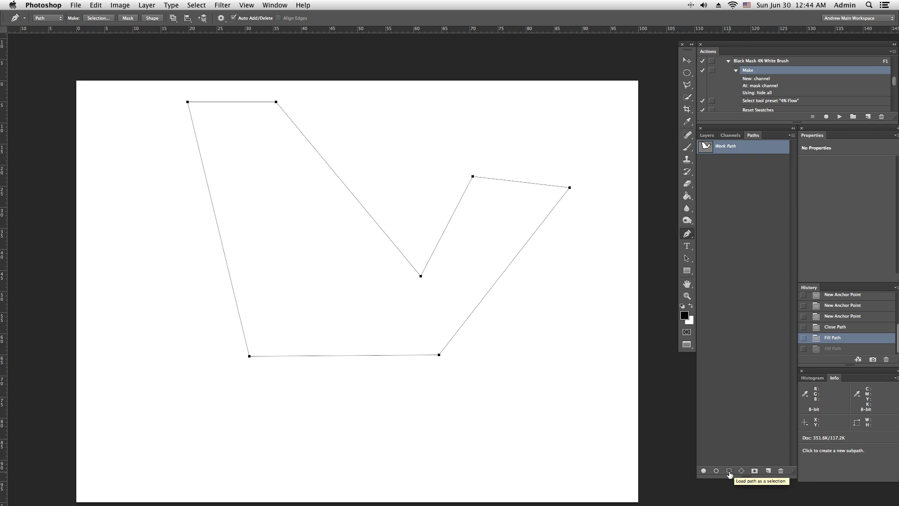
click(729, 470)
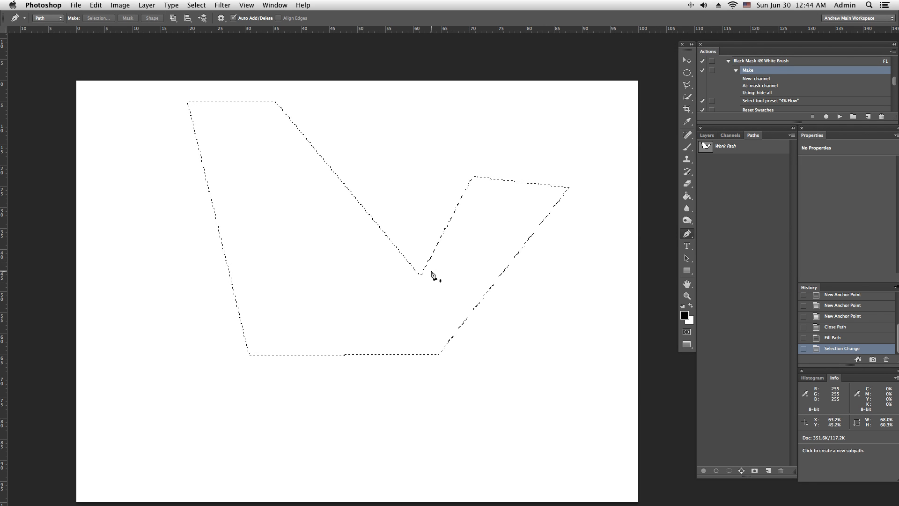
click(753, 471)
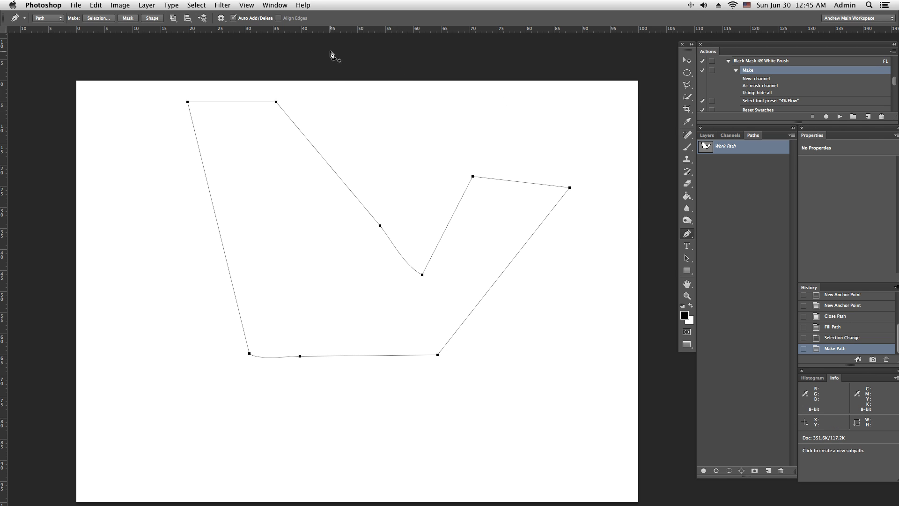
Check the topic list in the Untitled-1 document and return to Untitled-2
click(266, 5)
click(281, 317)
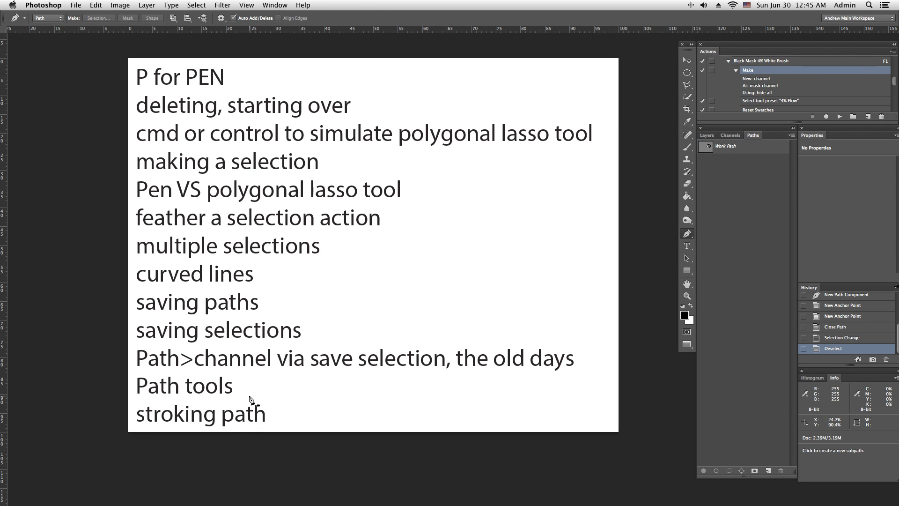
click(283, 3)
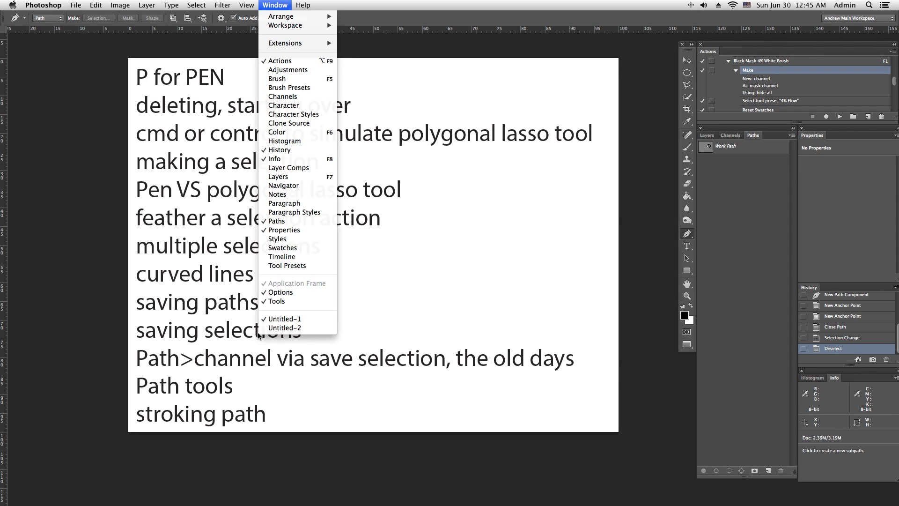
click(284, 328)
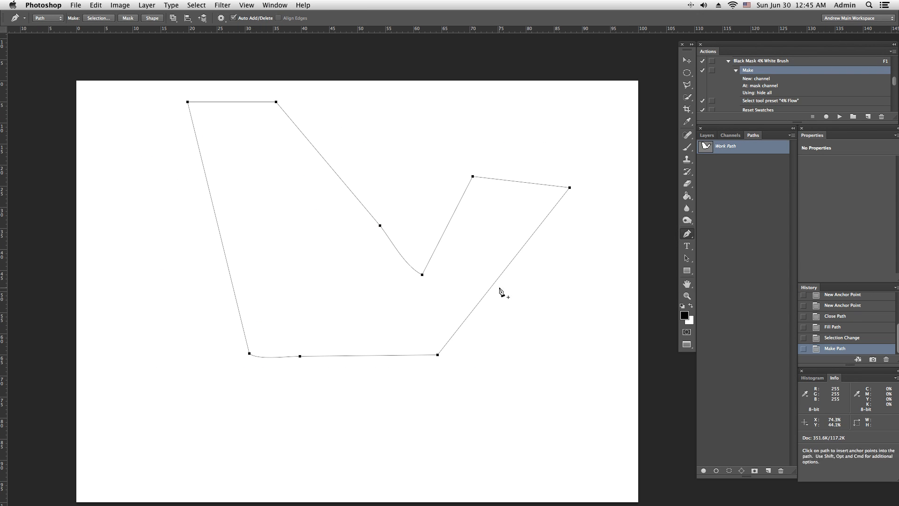
Hide the current path and draw an open nine-point path with a U-shaped curve, about 79% of the canvas width and 67% of its height
click(706, 135)
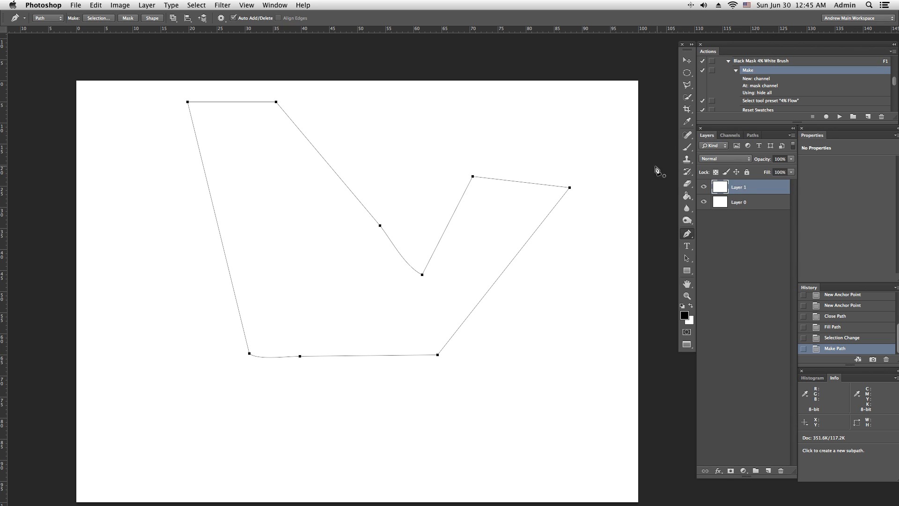
key(Escape)
key(Escape)
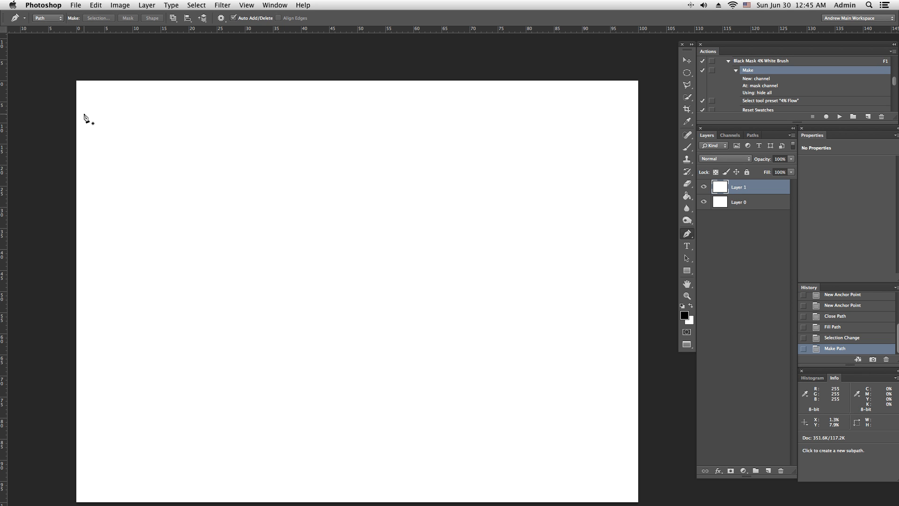
click(96, 93)
click(169, 346)
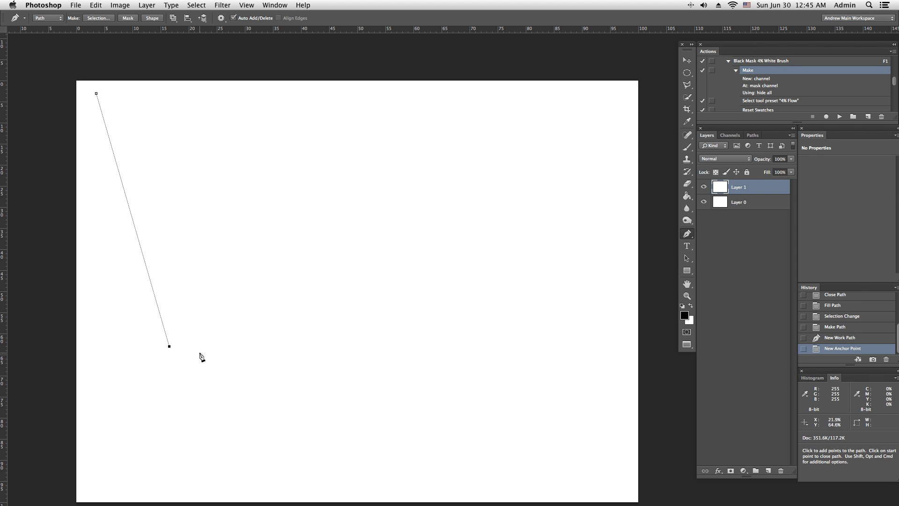
drag(279, 329, 328, 248)
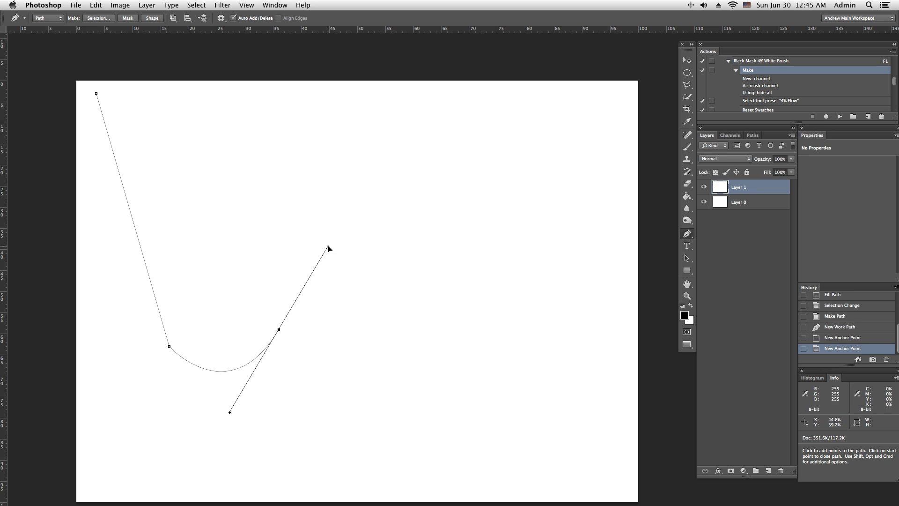
click(291, 132)
click(392, 125)
click(408, 207)
click(402, 322)
click(458, 375)
click(537, 360)
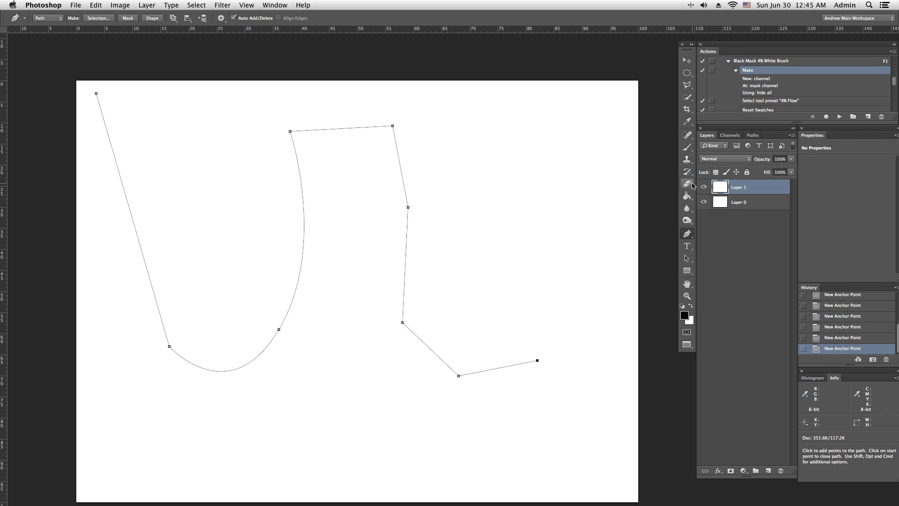
Switch to the Brush tool and set the brush hardness to 100%
click(686, 149)
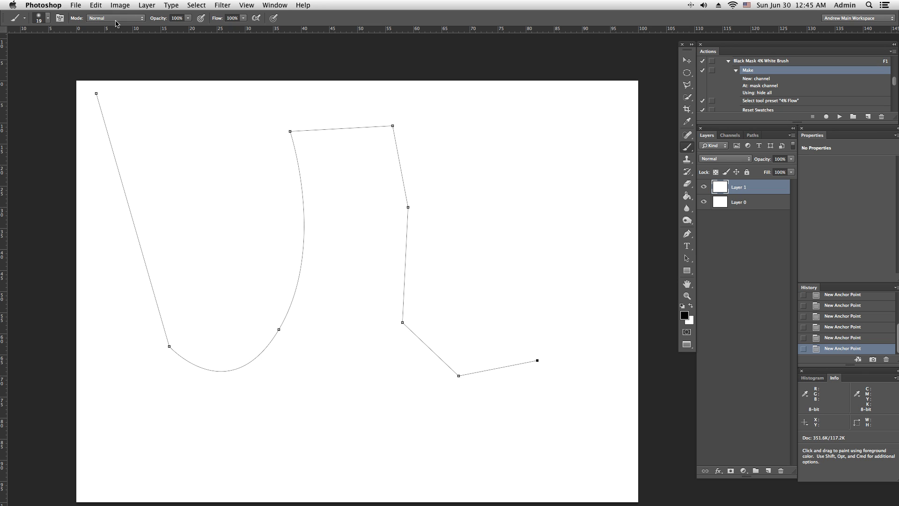
click(48, 19)
drag(54, 70, 121, 71)
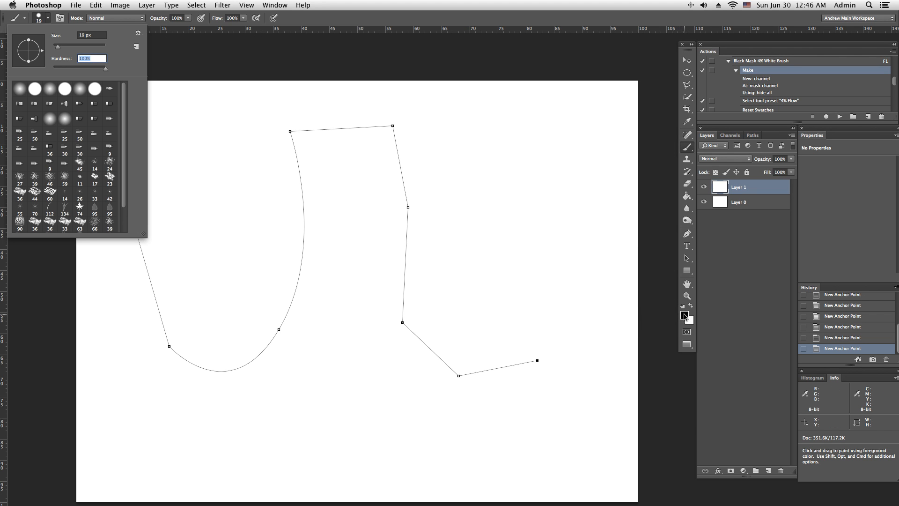
Set the foreground color to pure red, ff0000
click(684, 315)
drag(636, 268, 708, 254)
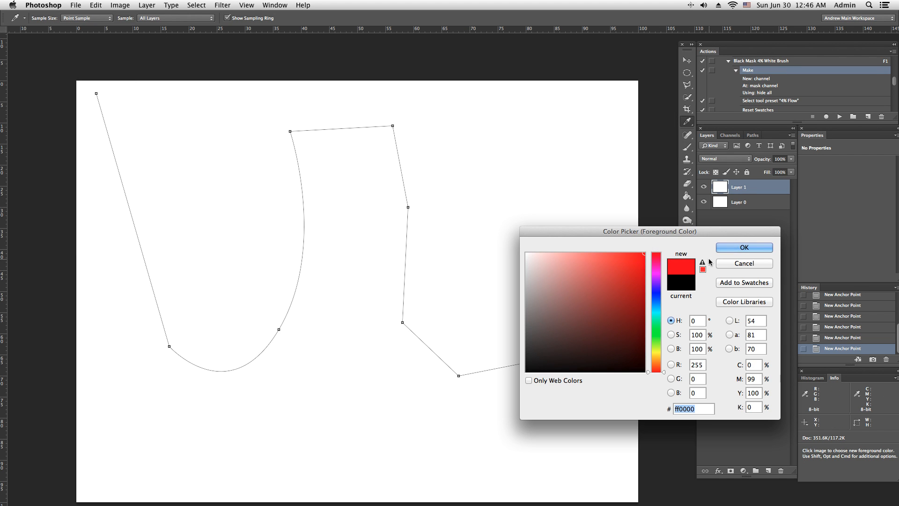
click(736, 248)
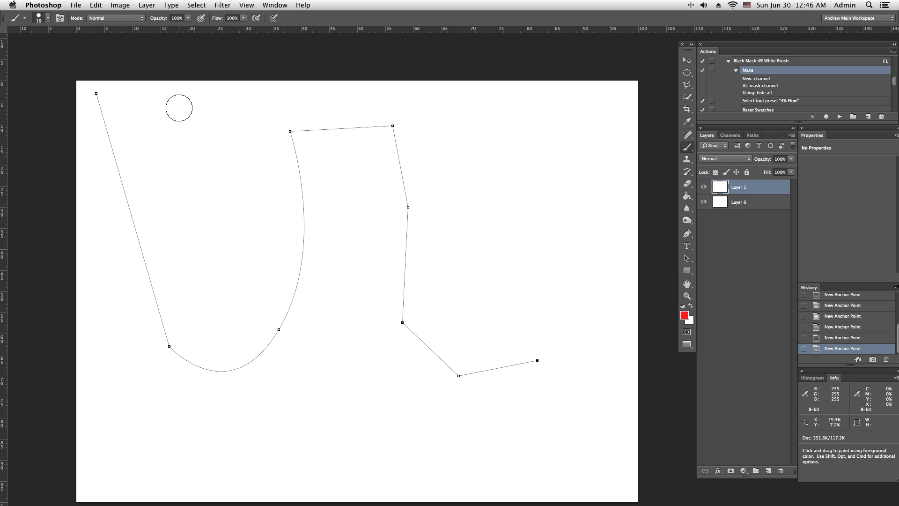
Reduce the brush size to 3 px
click(48, 18)
drag(59, 50, 57, 49)
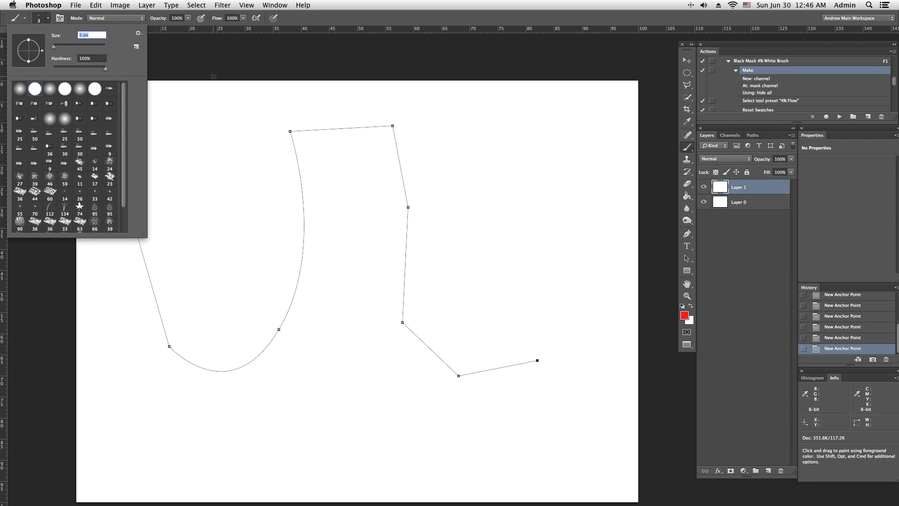
click(255, 15)
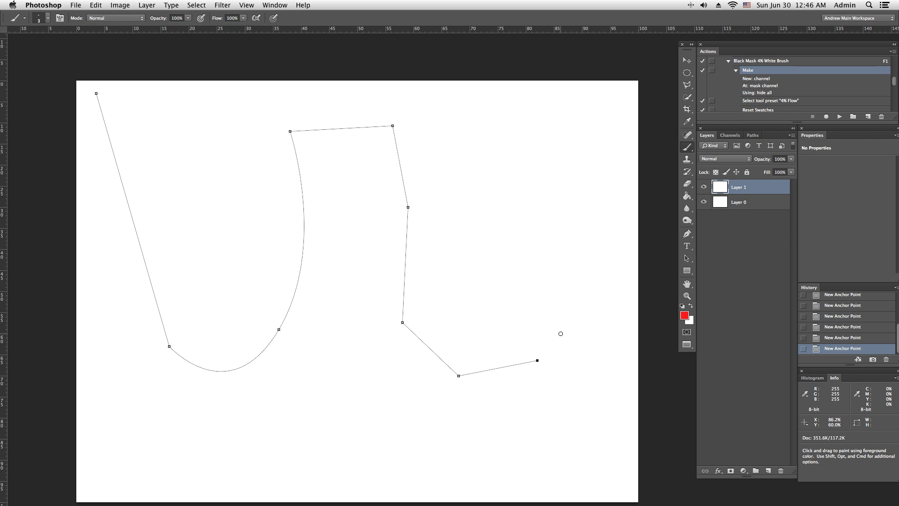
Switch to the Pen tool and stroke the open path using the Brush, with Simulate Pressure off
key(p)
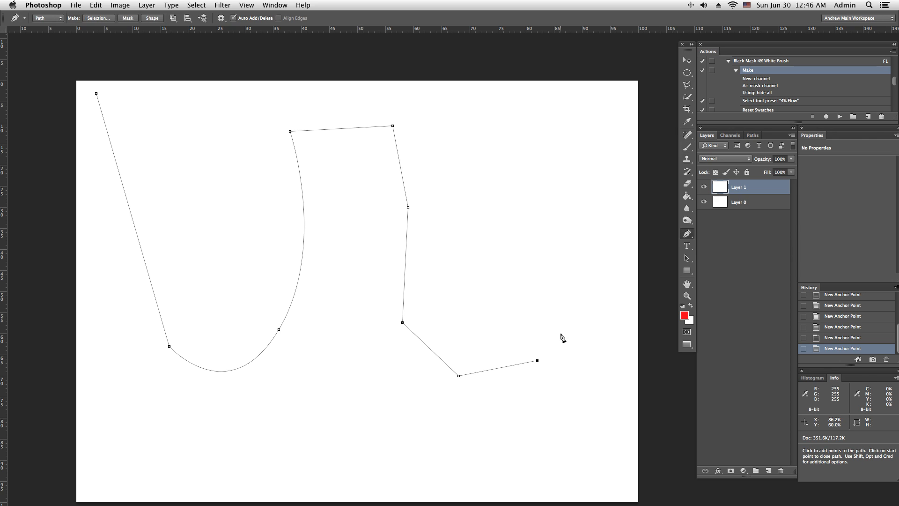
click(537, 361)
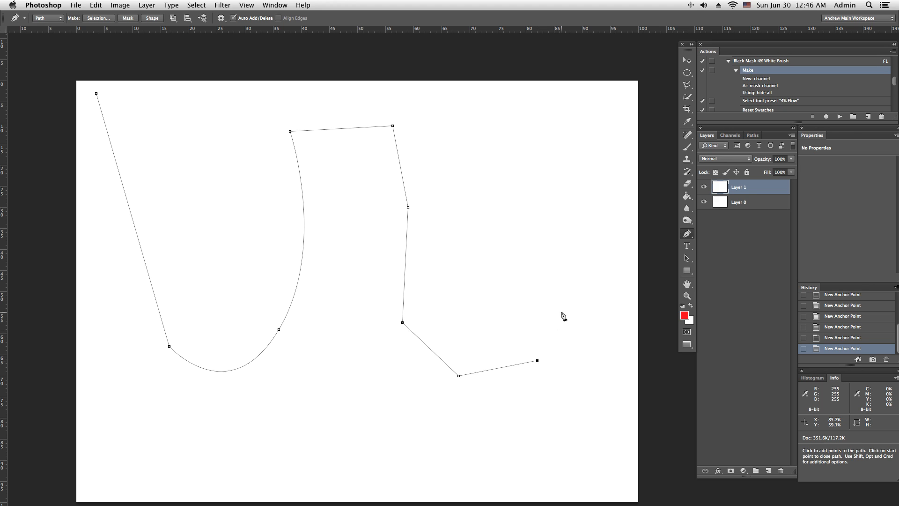
right_click(537, 362)
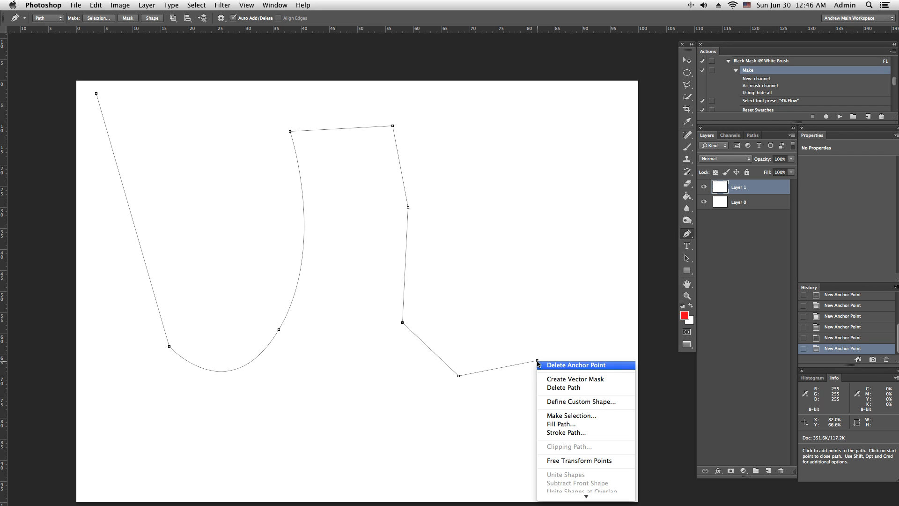
click(567, 432)
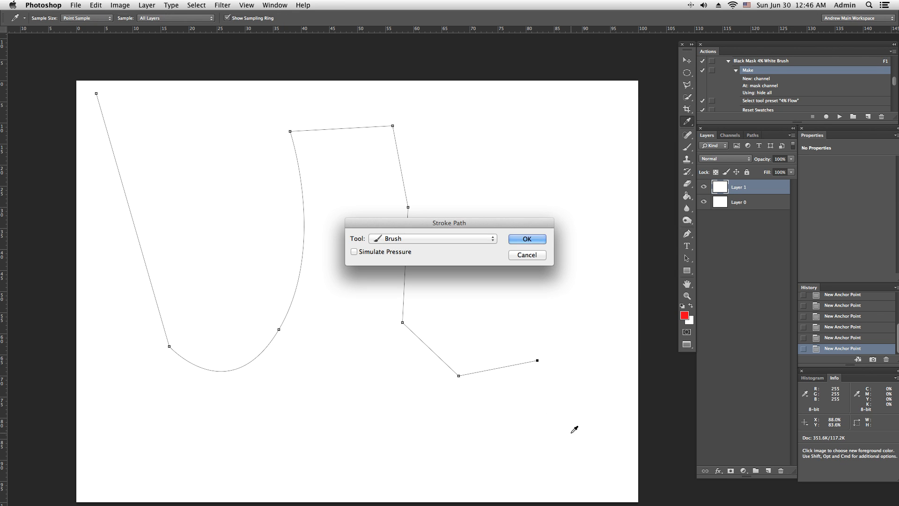
click(465, 239)
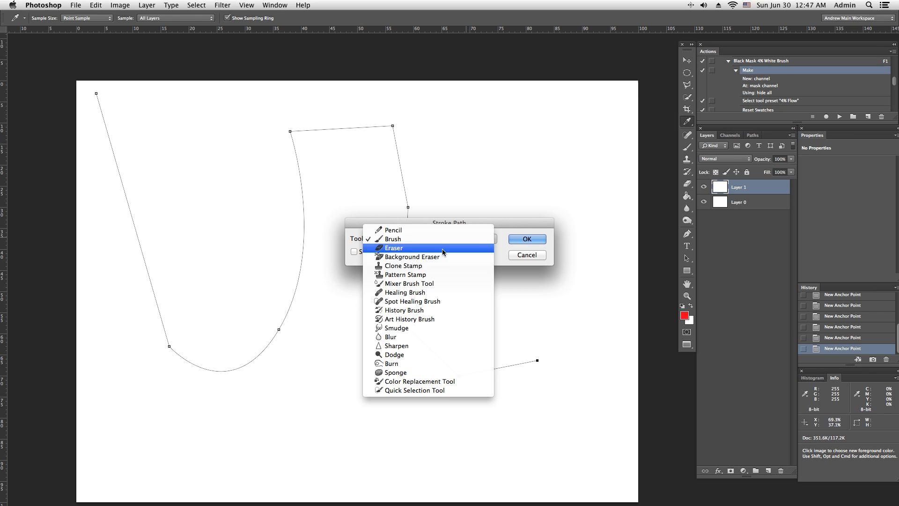
click(511, 227)
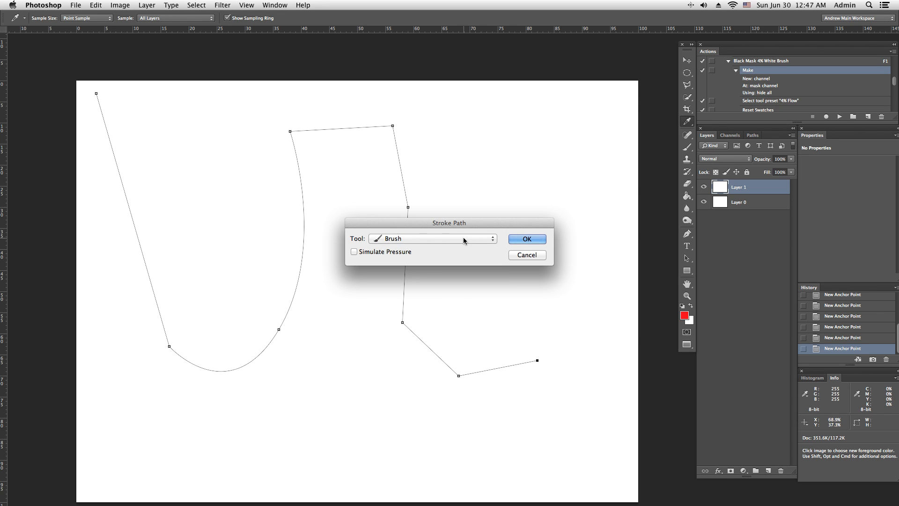
click(526, 240)
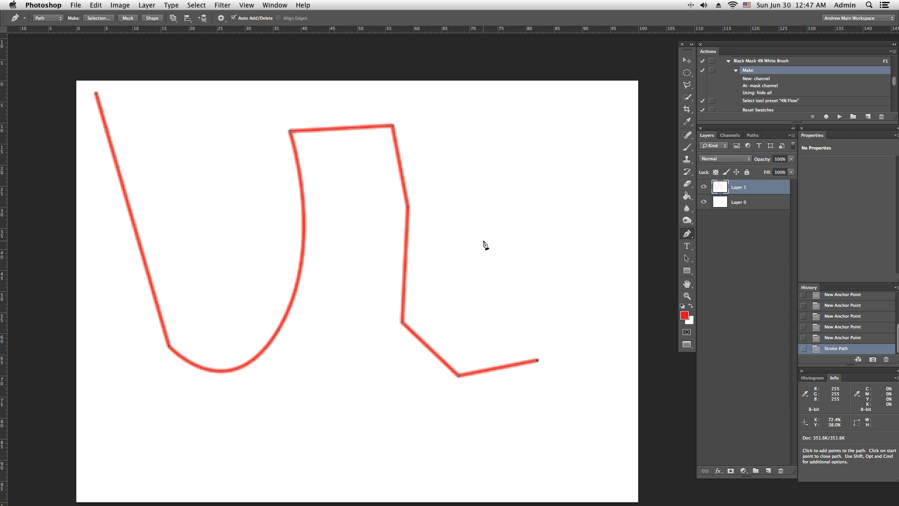
Undo the path stroke and stroke the work path again directly from the list of paths
key(super+z)
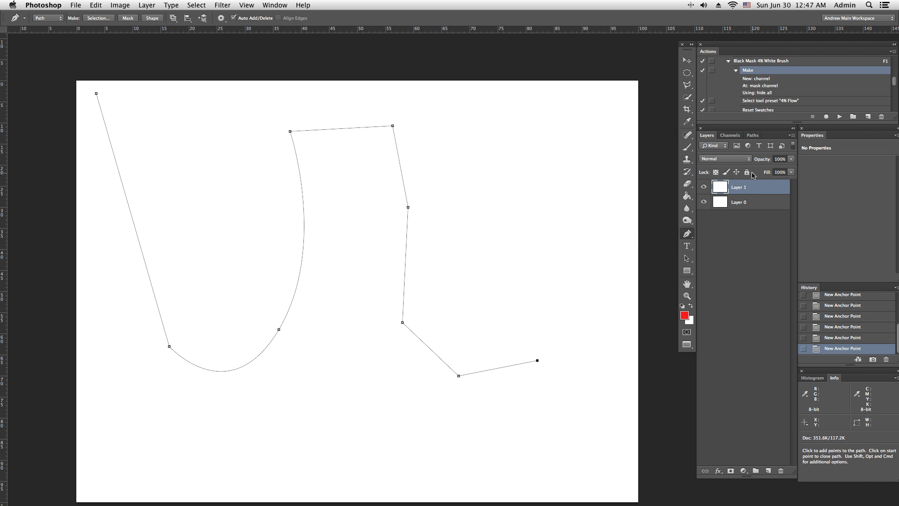
click(753, 135)
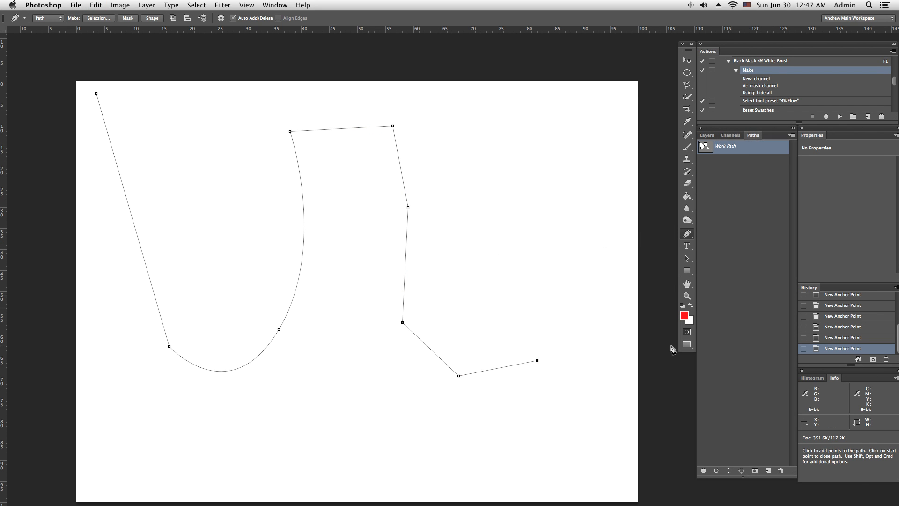
click(715, 471)
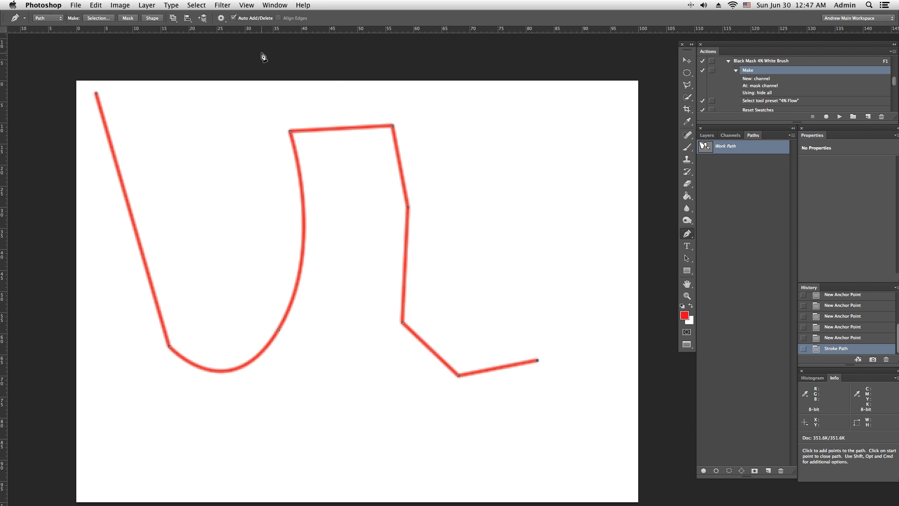
Return to the Untitled-1 topic list and draw an open three-point path ending in a curve, about 43% of the canvas width and 32% of its height
click(275, 6)
click(287, 319)
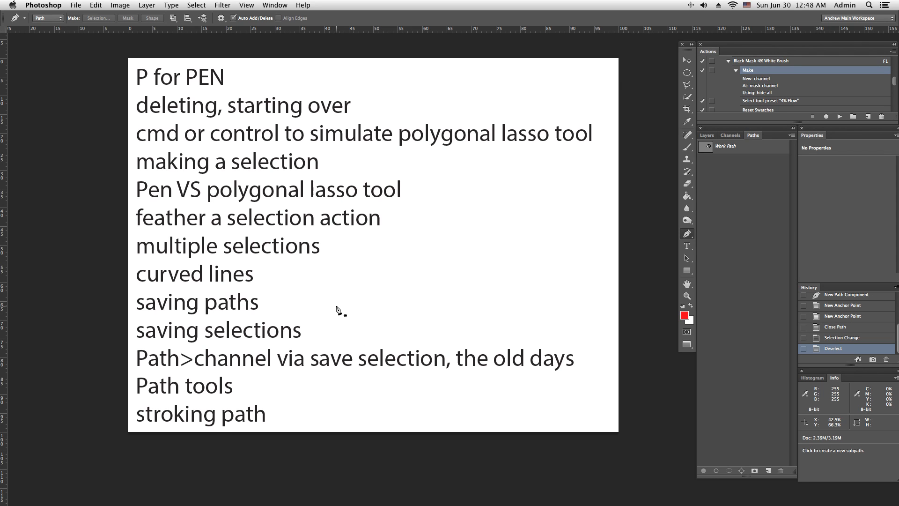
scroll(337, 309, up, 2)
click(334, 329)
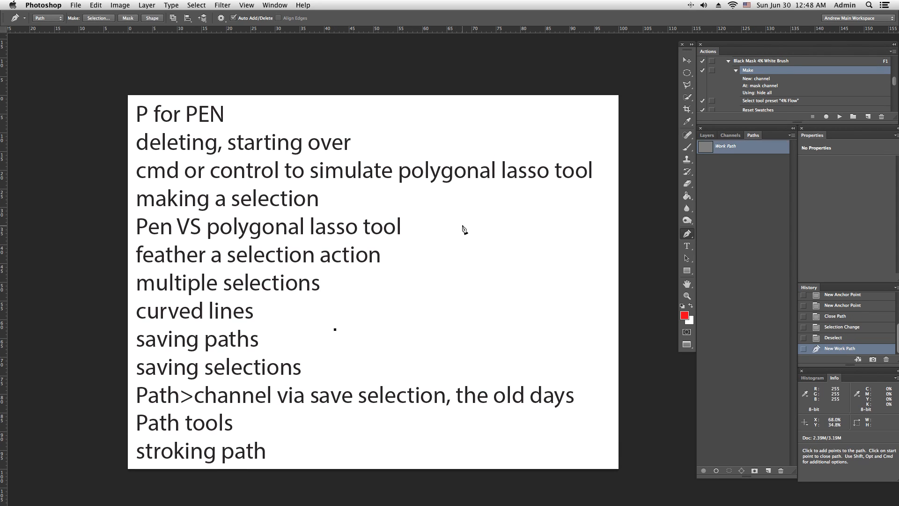
click(488, 216)
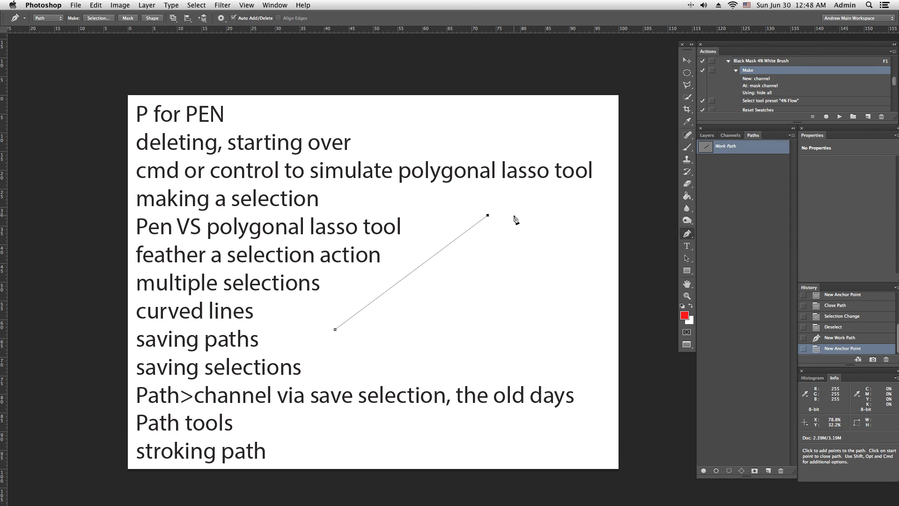
drag(544, 211, 568, 234)
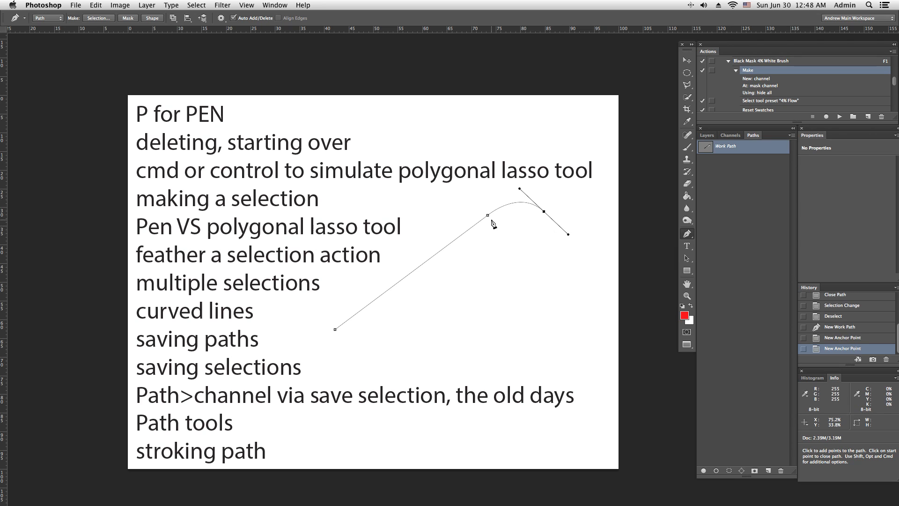